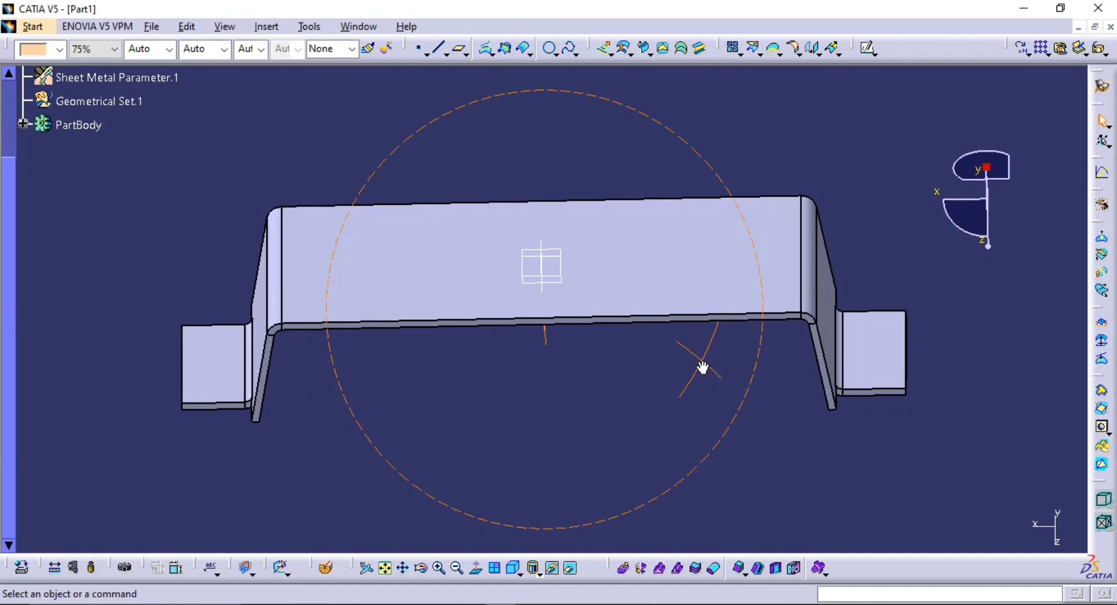
Extract the outer surface of the sheet metal bracket using tangent continuity propagation from its upper face
middle_click_drag(703, 360, 287, 357)
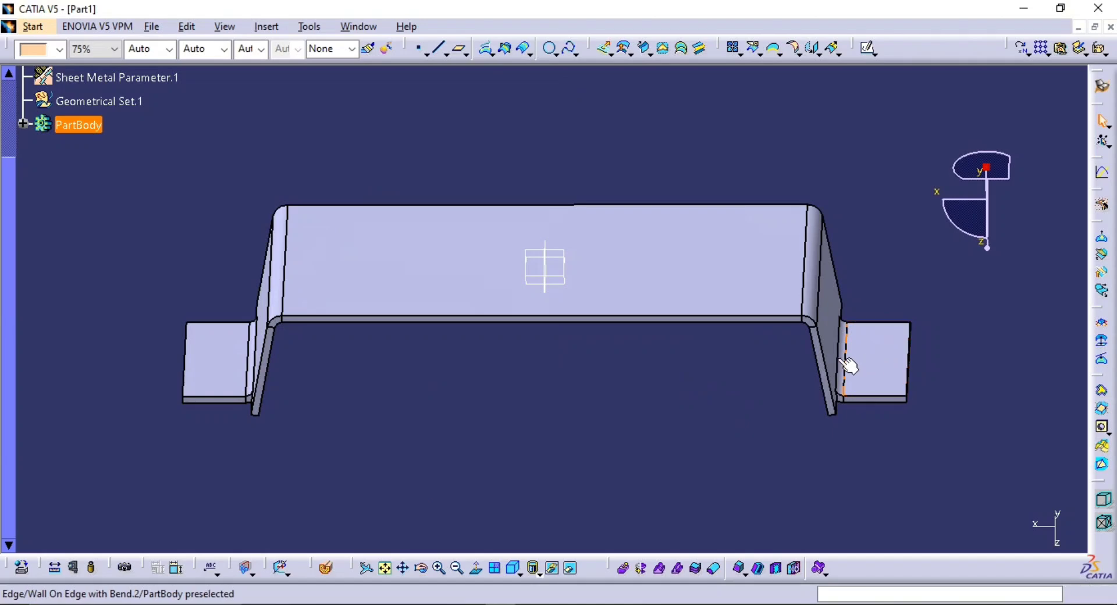
middle_click_drag(847, 366, 711, 399)
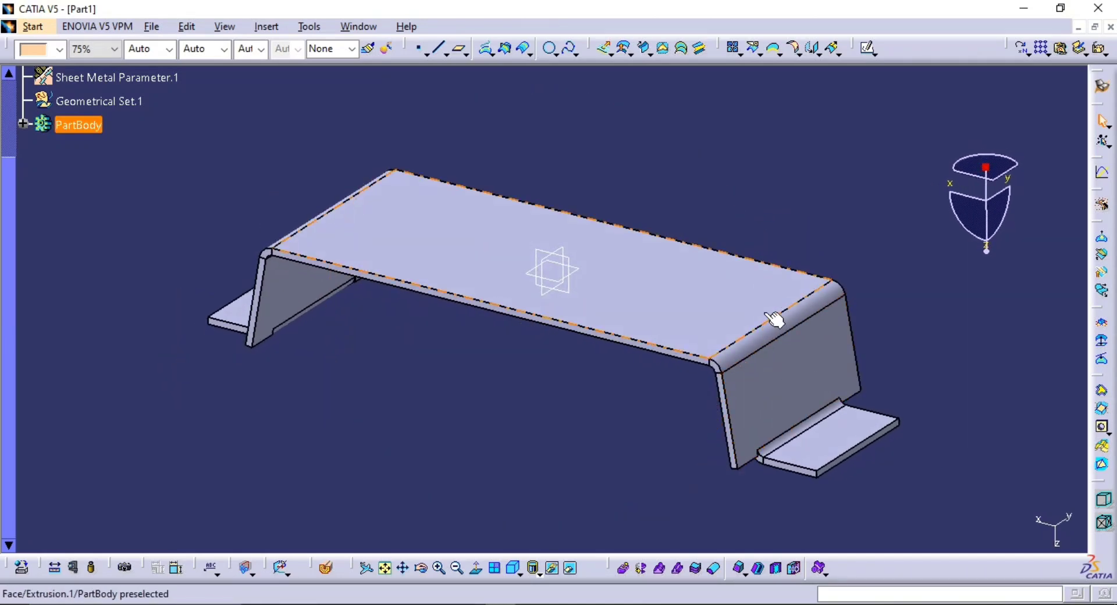
middle_click_drag(777, 324, 654, 305)
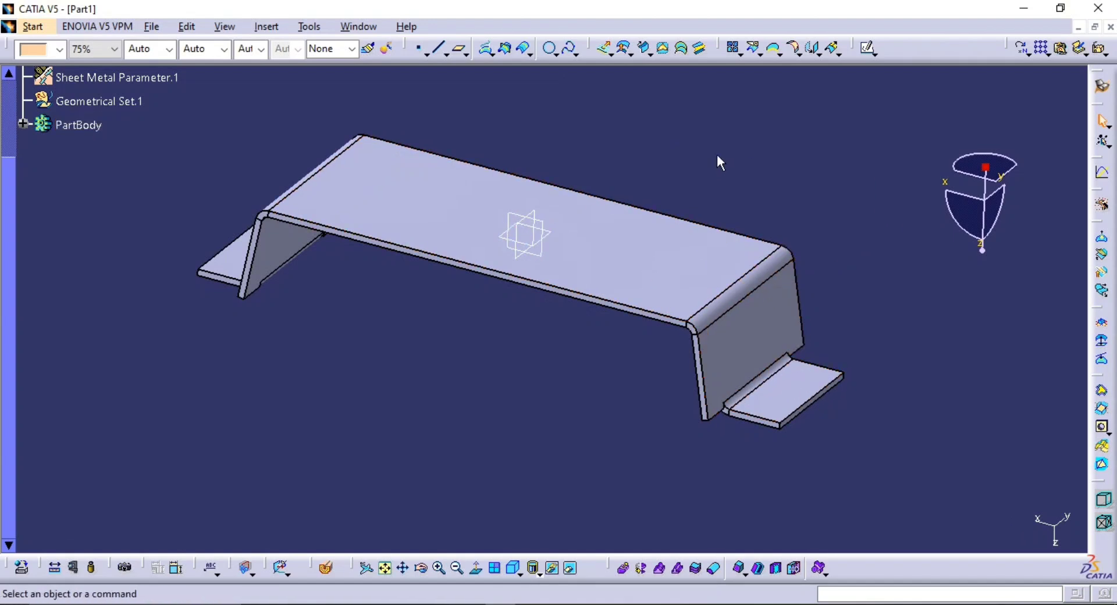
middle_click_drag(717, 155, 730, 184)
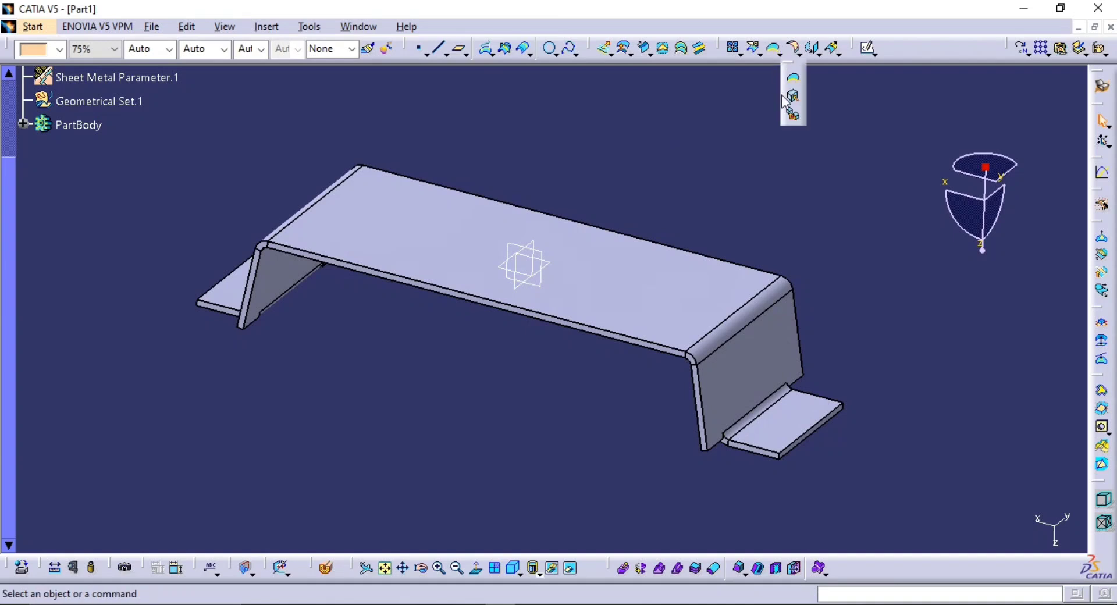
left_click(794, 98)
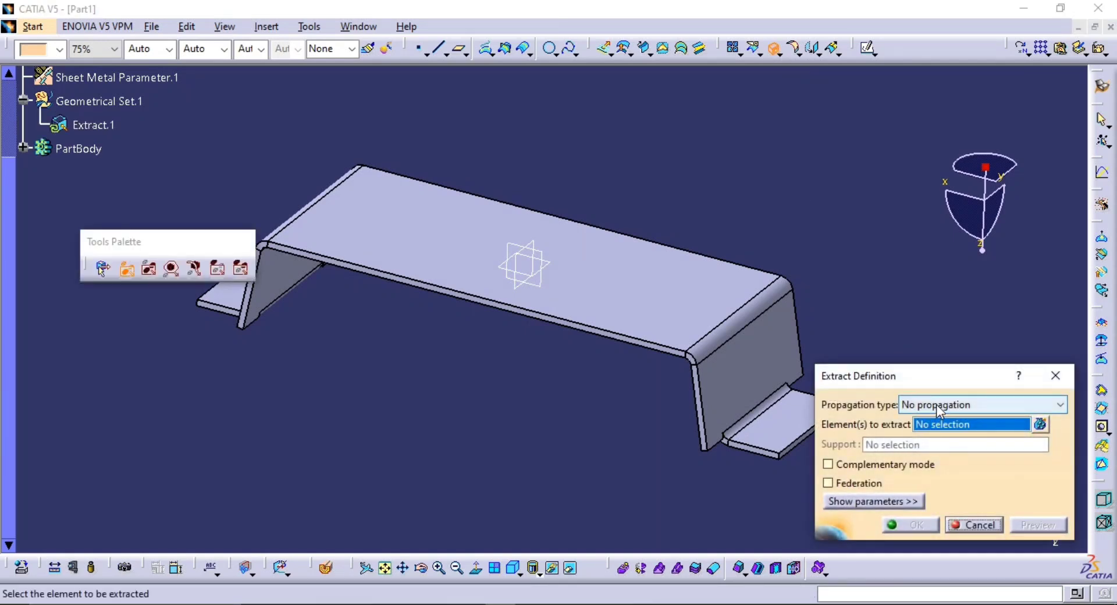
left_click(936, 404)
left_click(936, 434)
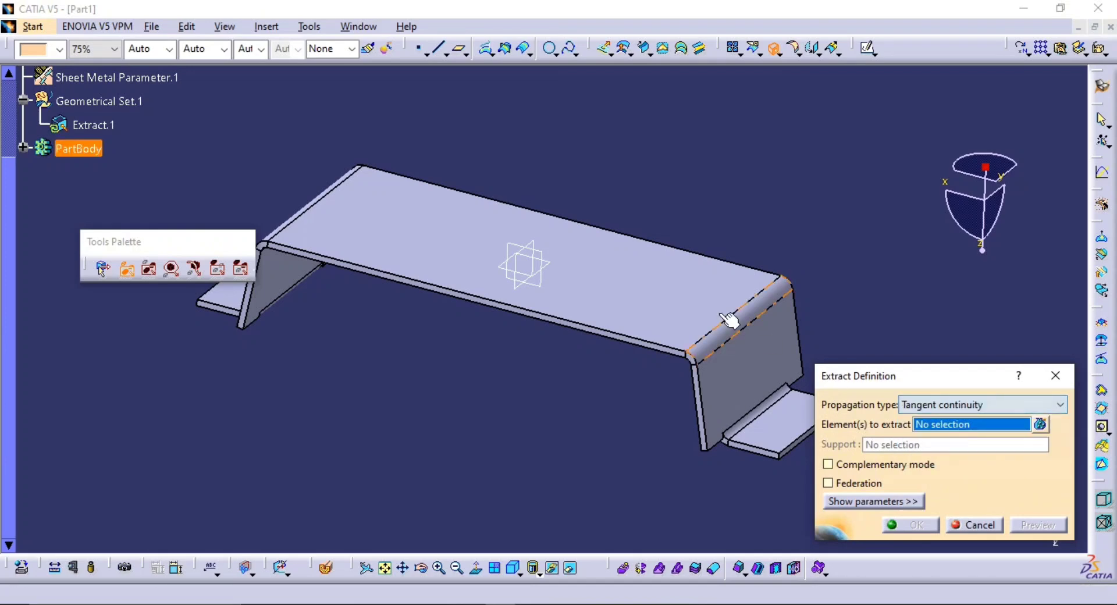
left_click(700, 294)
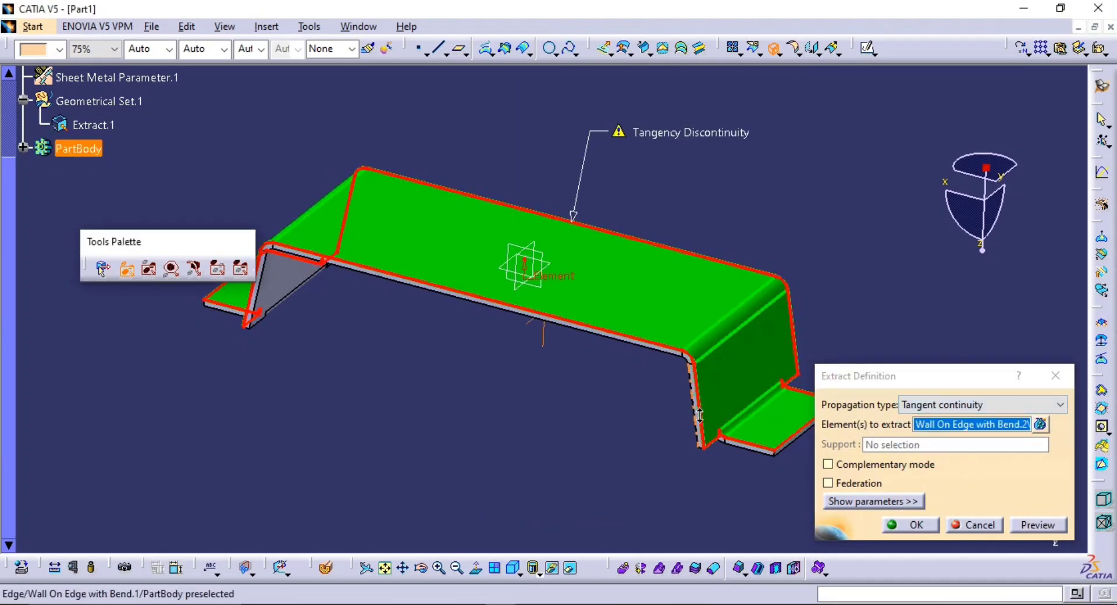
middle_click_drag(699, 414, 736, 354)
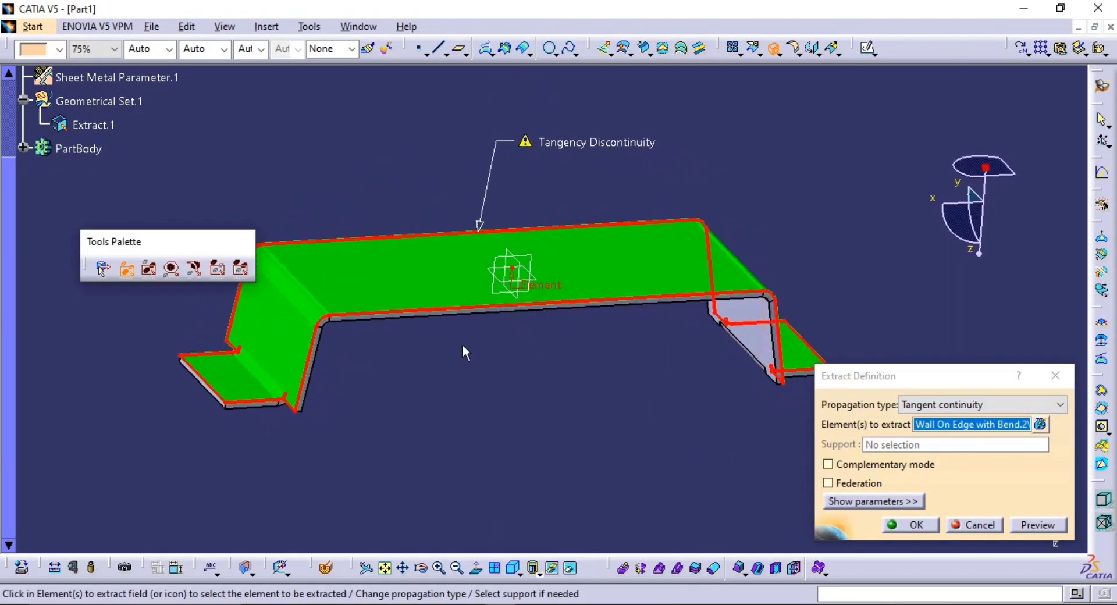
left_click(902, 526)
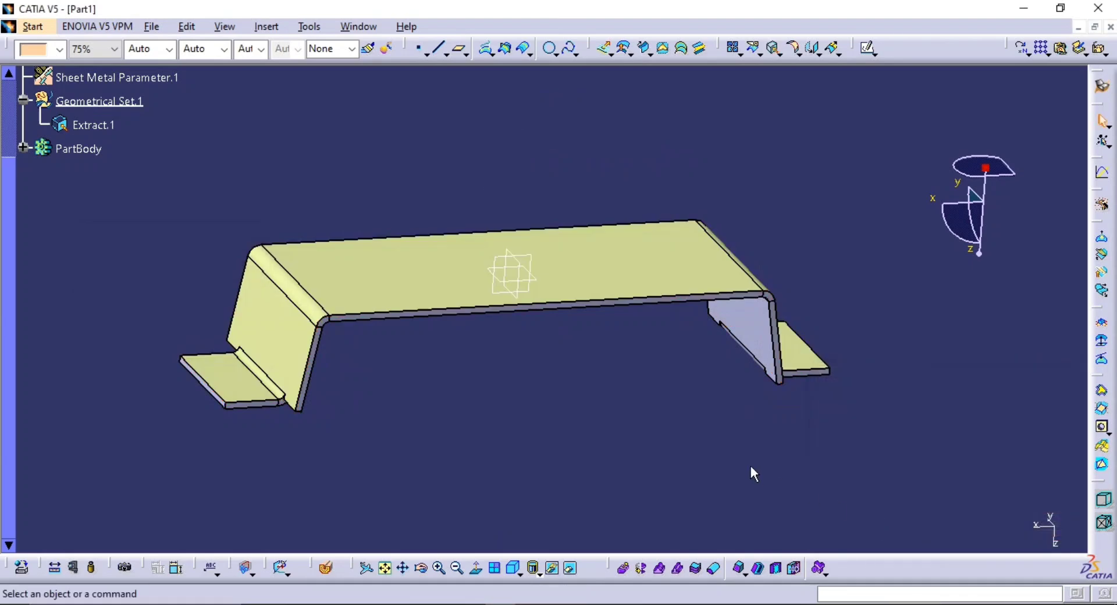
Extract the bracket's inner surface with tangent continuity, starting from the underside of the main wall
middle_click_drag(750, 466, 800, 388)
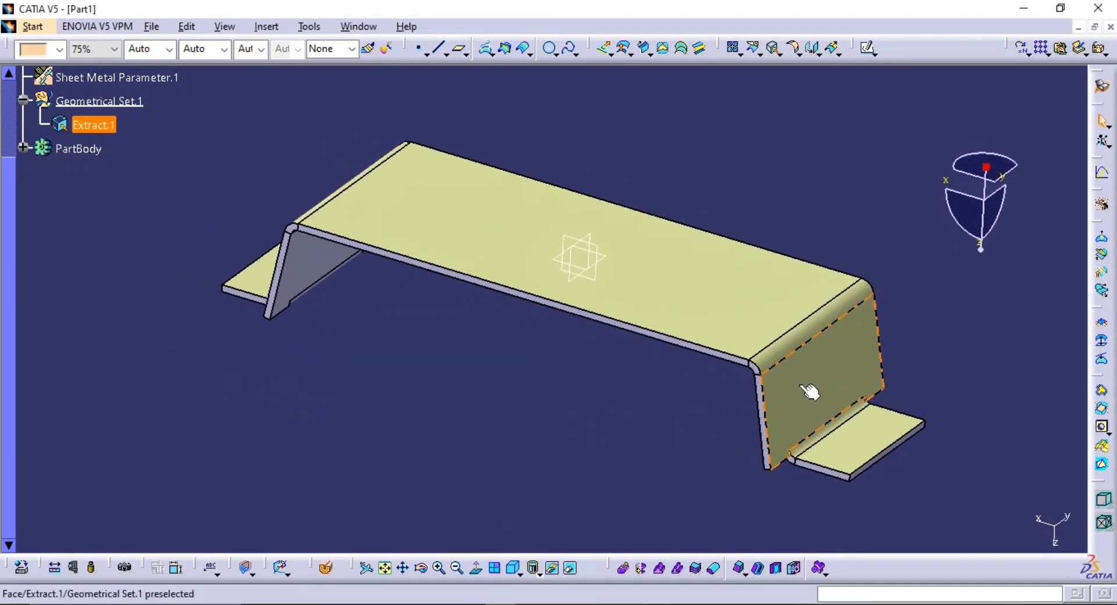
middle_click_drag(470, 303, 515, 332)
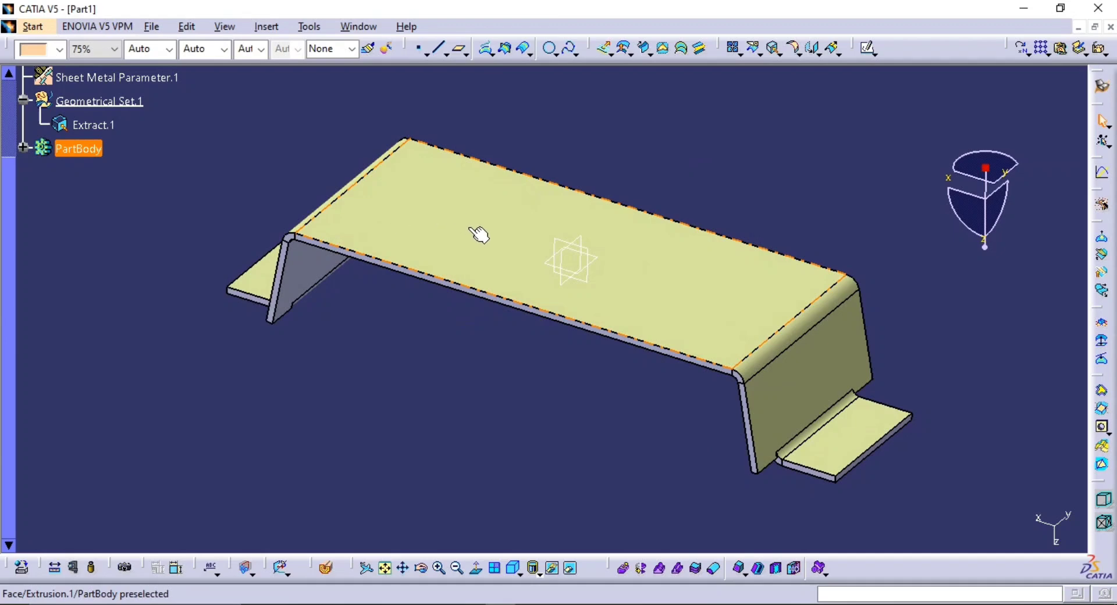
middle_click_drag(669, 312, 633, 304)
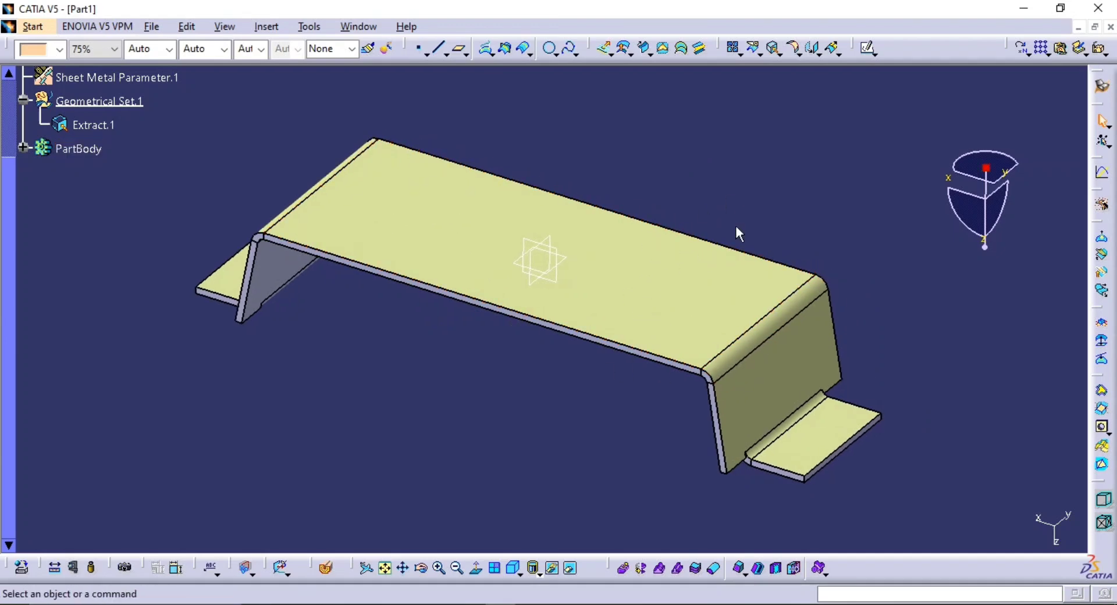
middle_click_drag(491, 327, 529, 219)
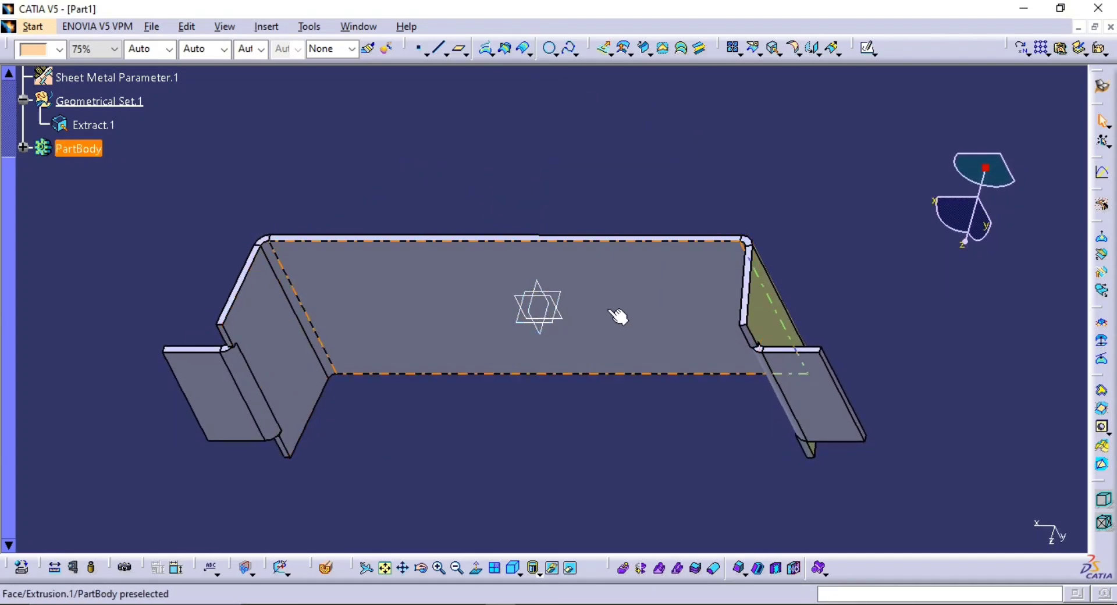
middle_click_drag(792, 385, 819, 385)
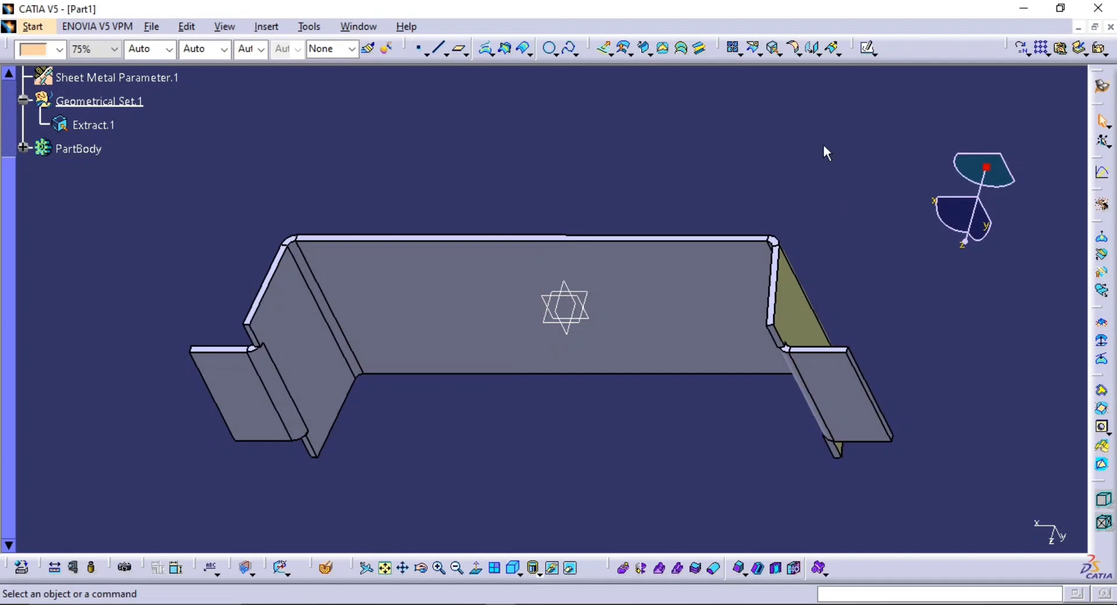
left_click(774, 48)
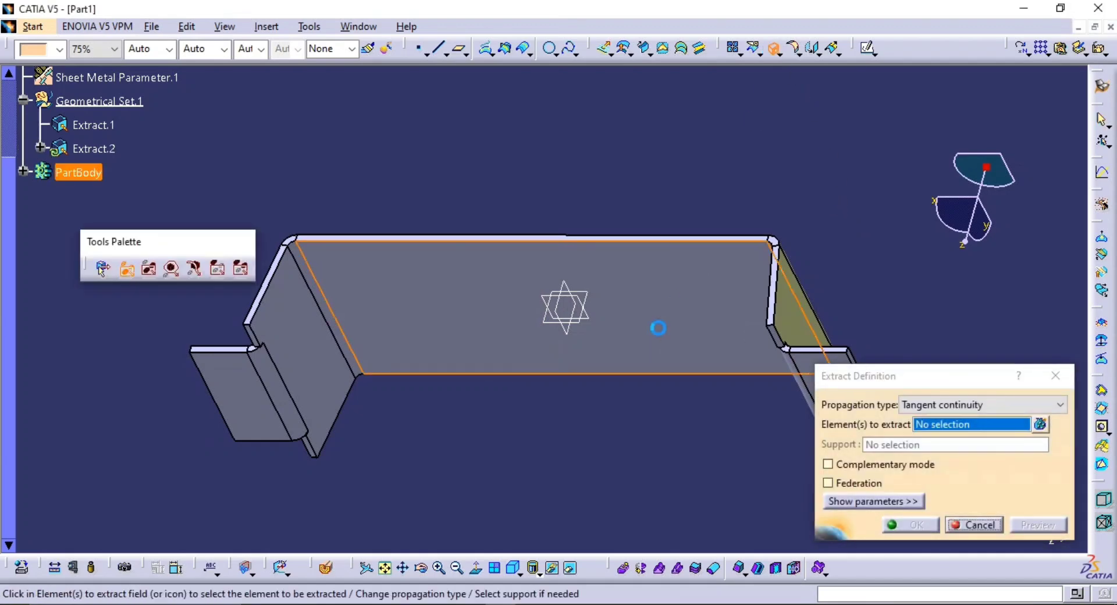
left_click(658, 326)
left_click(909, 527)
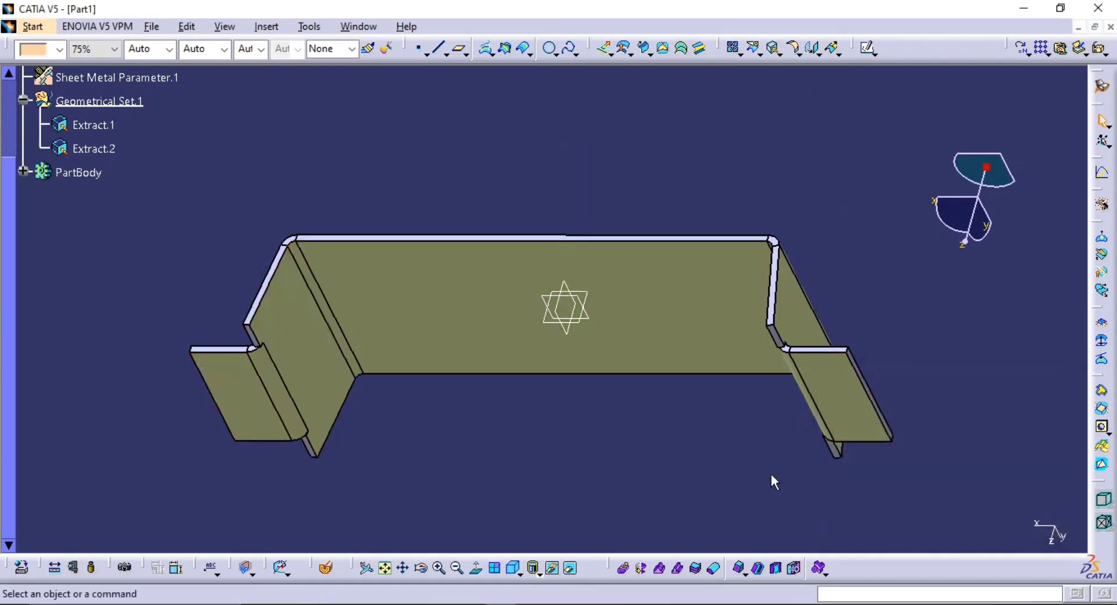
Examine the extracted inner and outer surfaces along the bracket's walls, bends and flanges
middle_click_drag(749, 446, 745, 421)
middle_click_drag(628, 421, 655, 462)
middle_click_drag(335, 343, 401, 314)
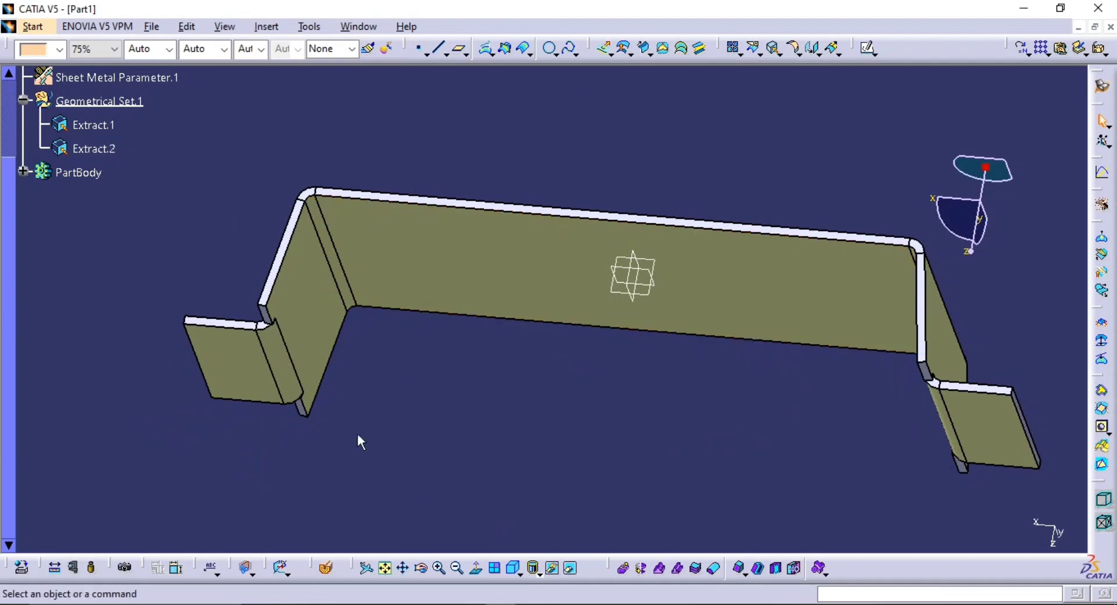
middle_click_drag(565, 367, 567, 319)
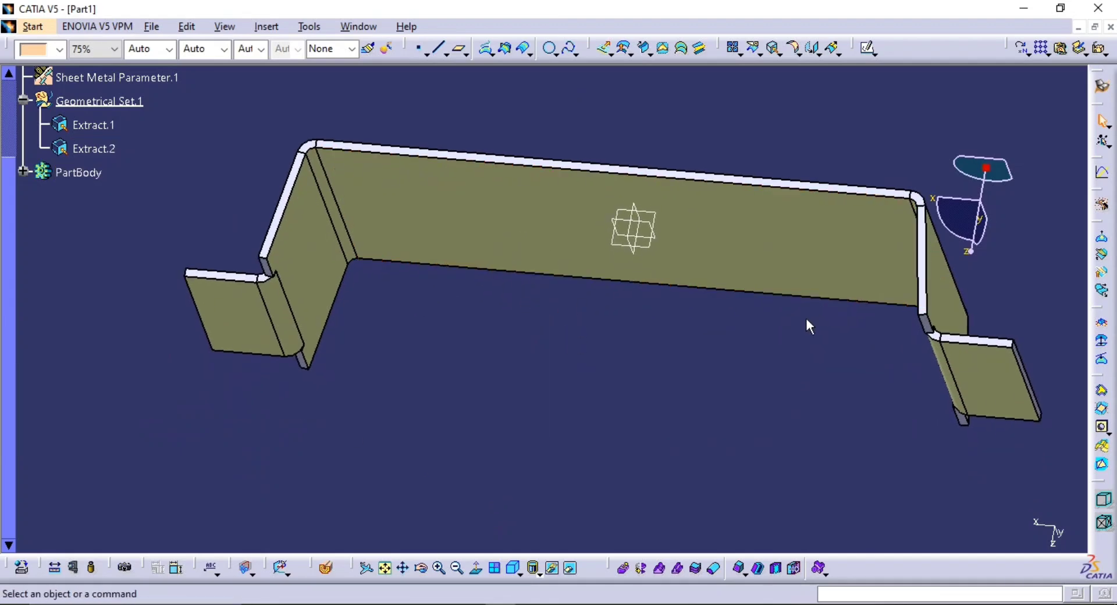
middle_click_drag(678, 298, 626, 266)
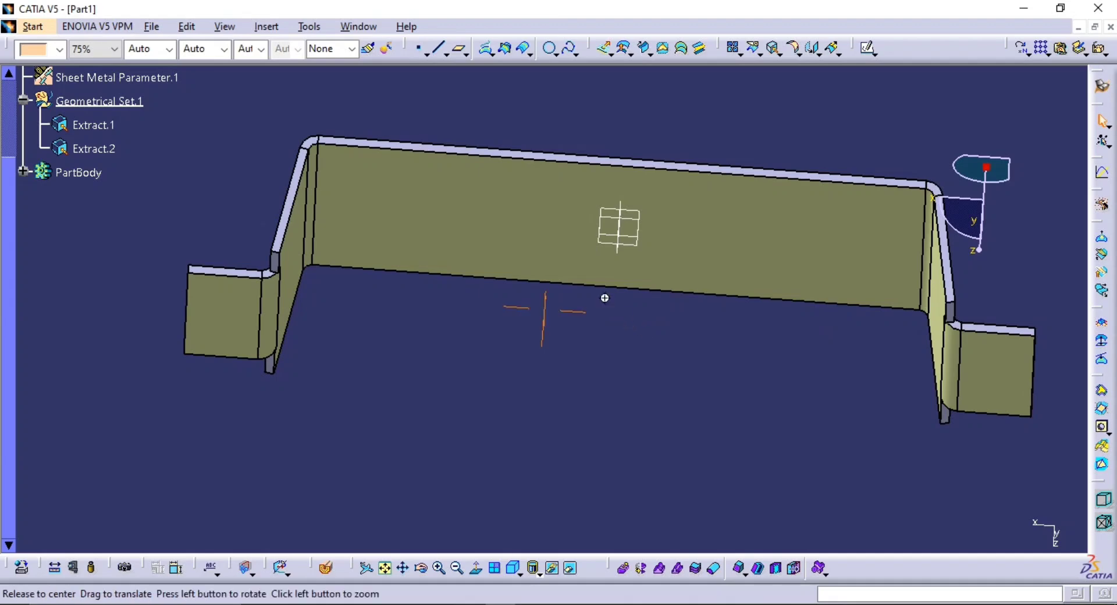
middle_click_drag(605, 298, 542, 335)
middle_click_drag(635, 311, 557, 340)
middle_click_drag(613, 245, 679, 268)
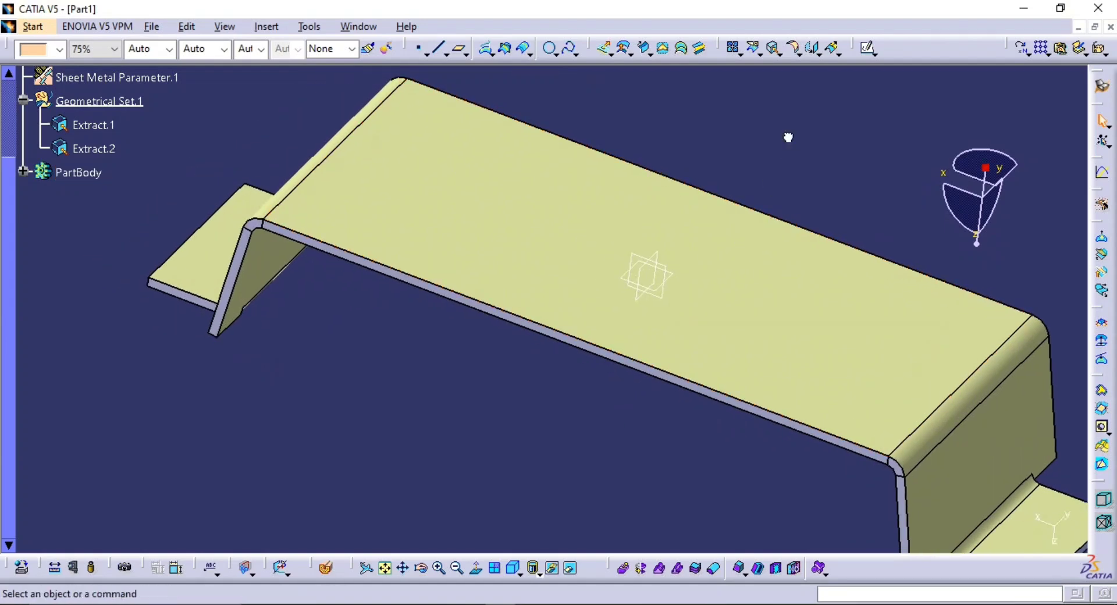
Set the clearance mode of the Wall On Edge flange to Bidirectional, accepting the formula that links its position to the bend value
middle_click_drag(572, 282, 513, 273)
middle_click_drag(223, 278, 610, 187)
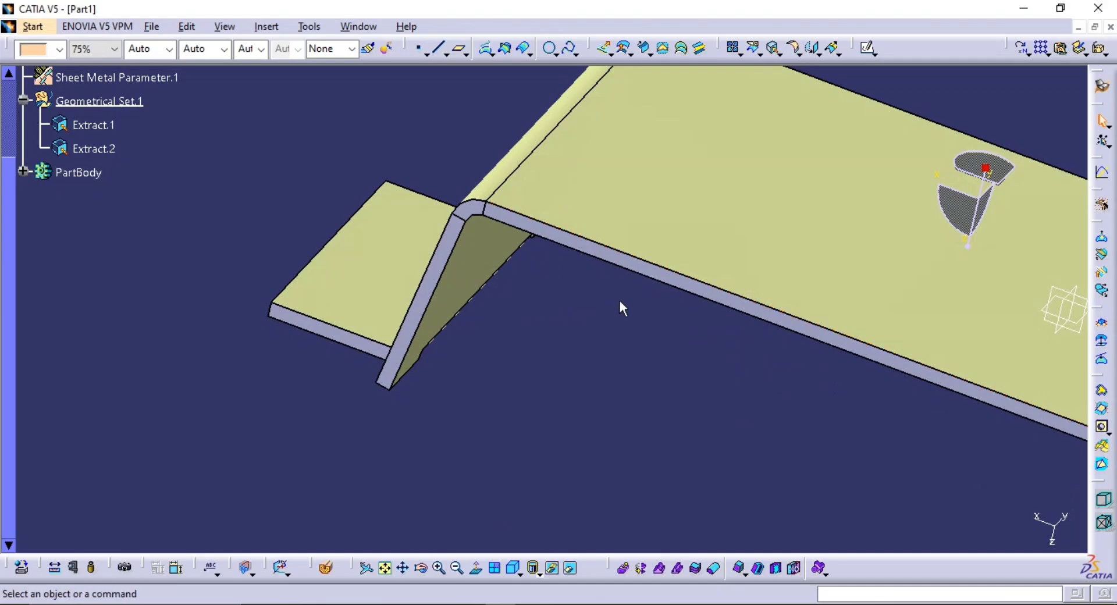
middle_click_drag(618, 305, 728, 230)
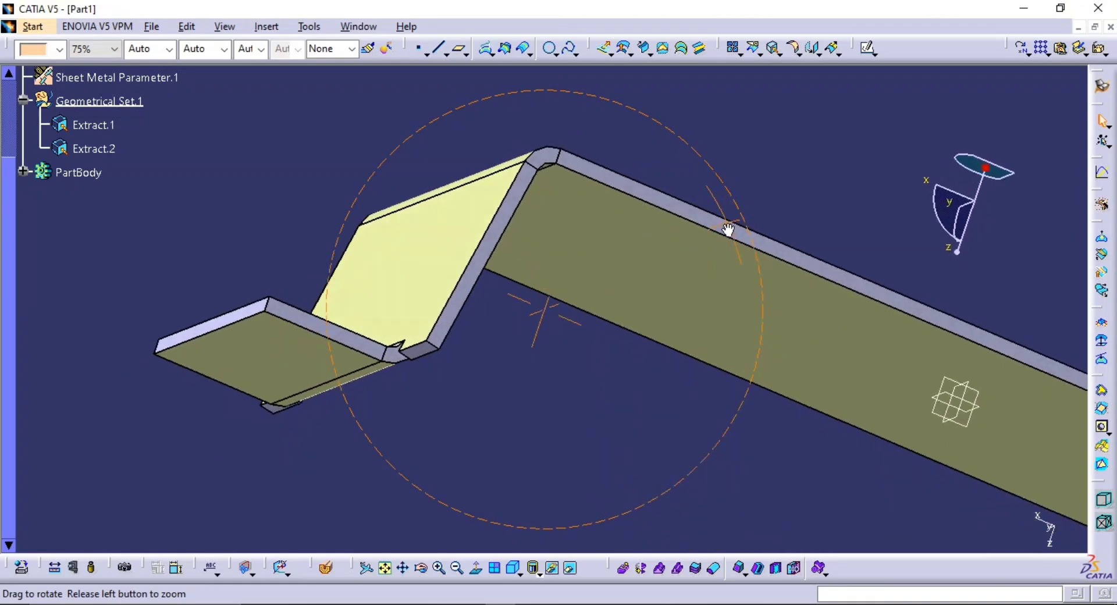
middle_click_drag(400, 358, 452, 308)
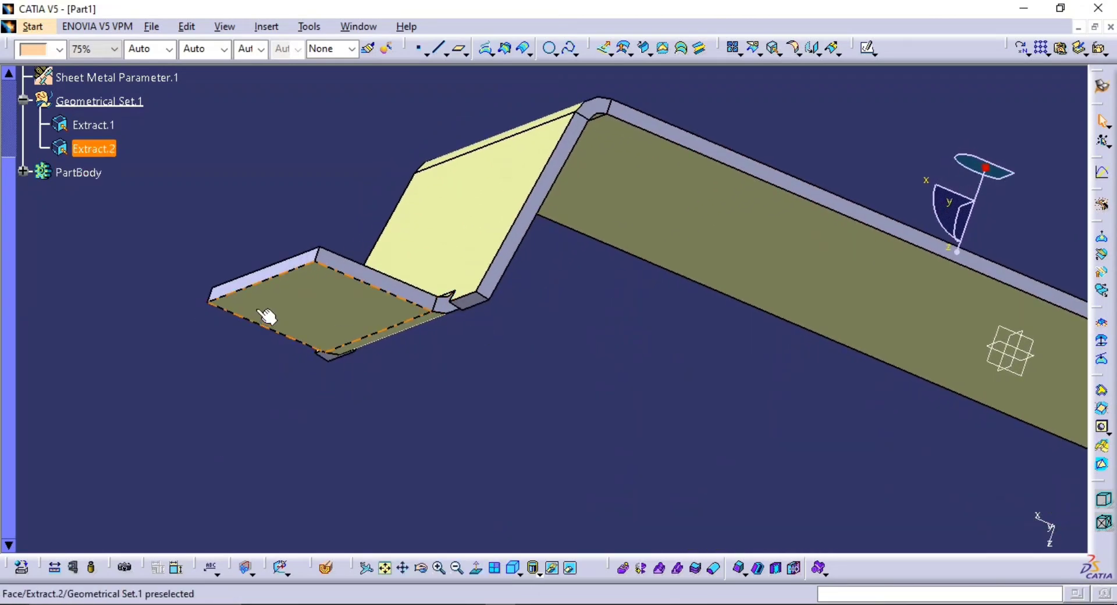
left_click(347, 267)
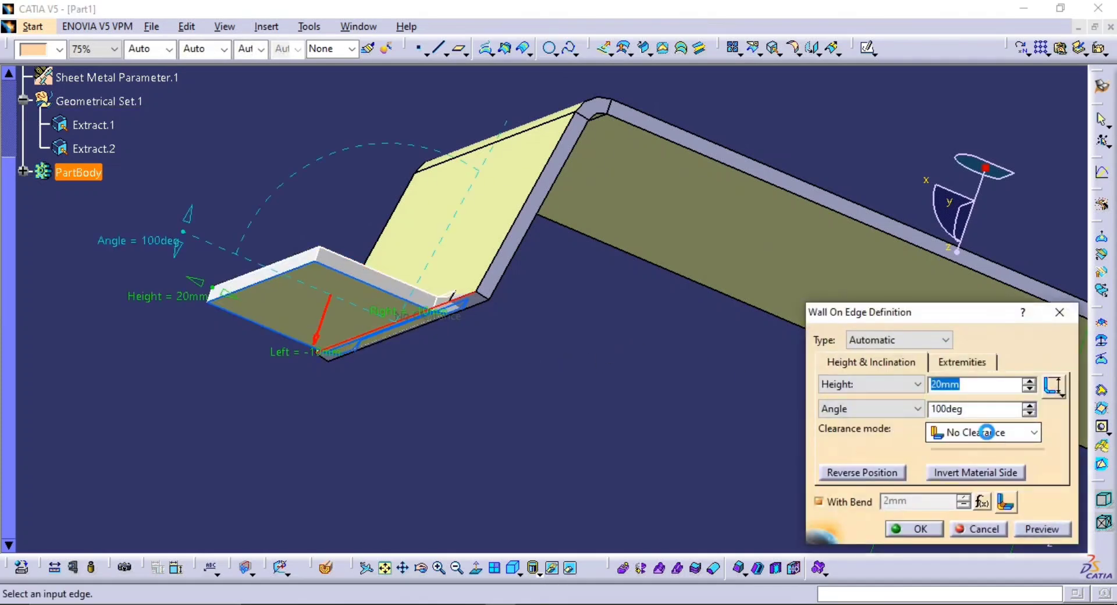
left_click(986, 432)
left_click(969, 487)
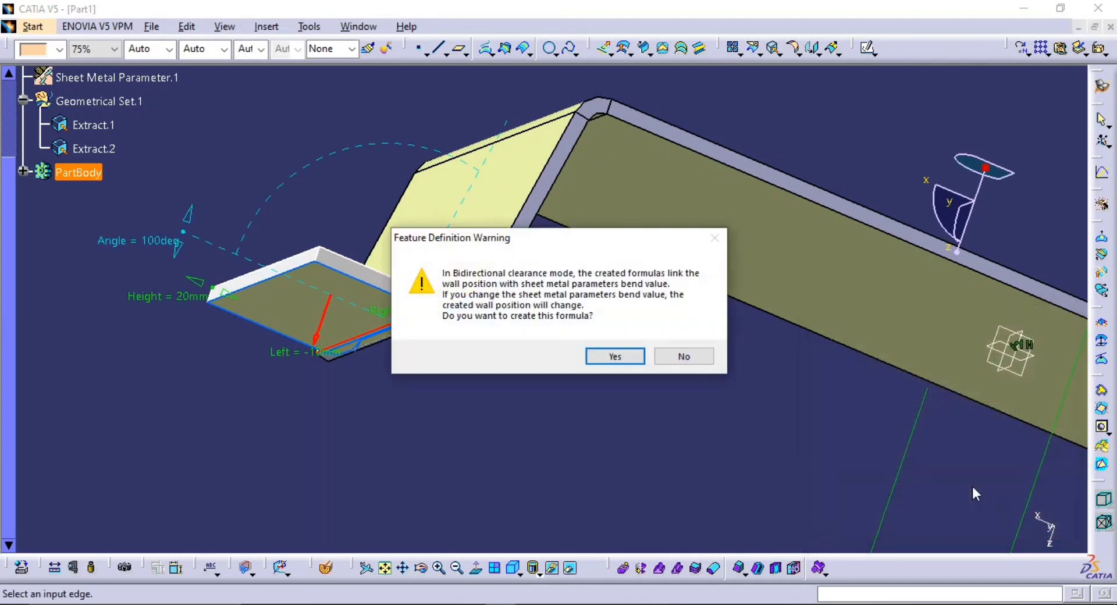
left_click(615, 356)
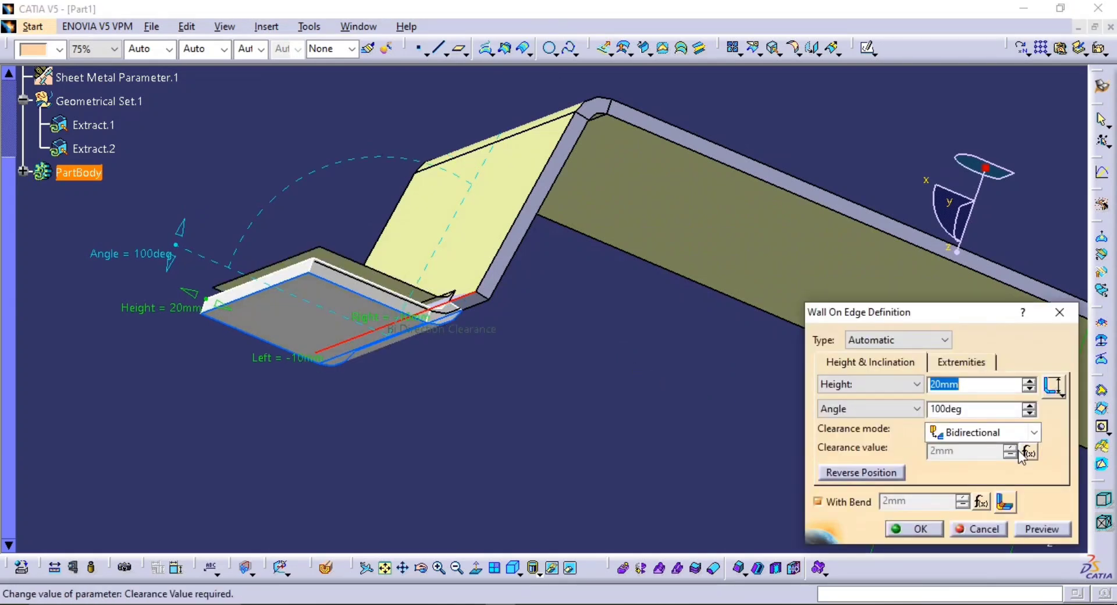
left_click(1041, 529)
left_click(929, 530)
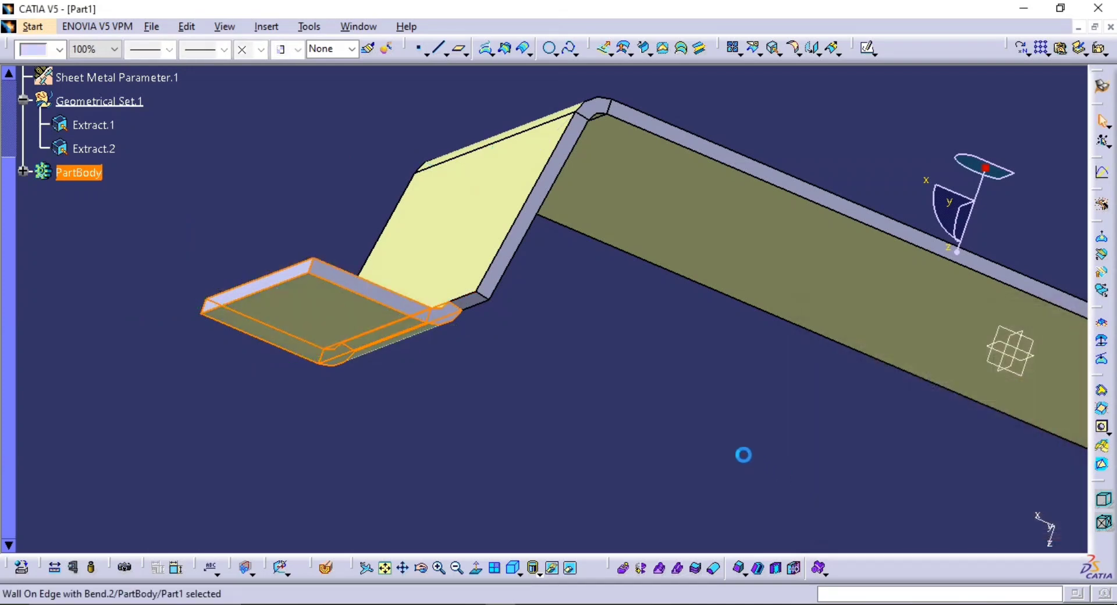
middle_click_drag(550, 336, 605, 308)
middle_click_drag(977, 269, 607, 364)
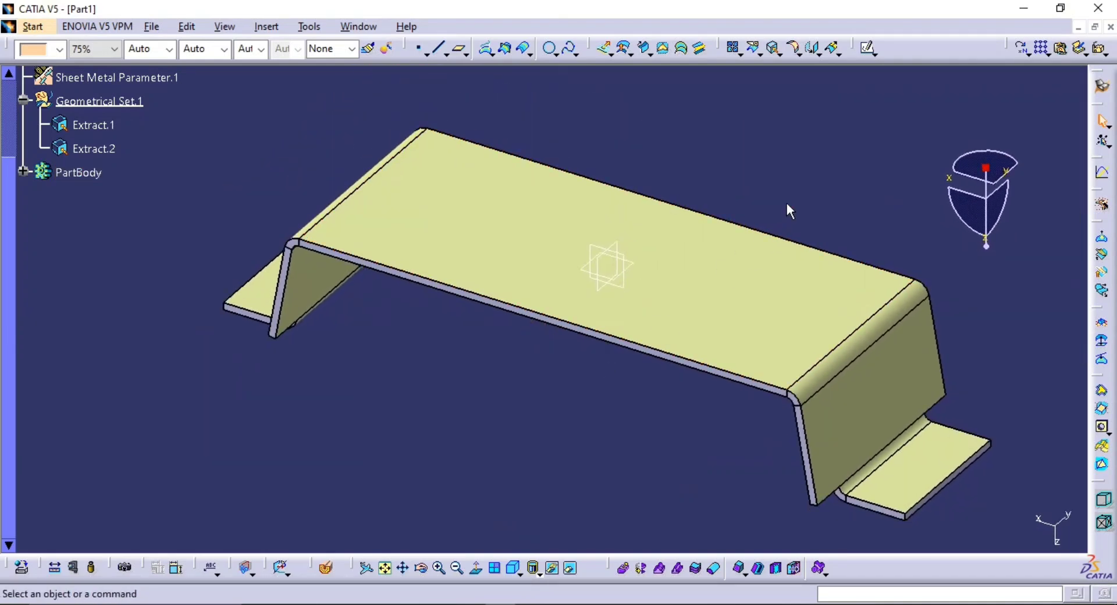
left_click(779, 54)
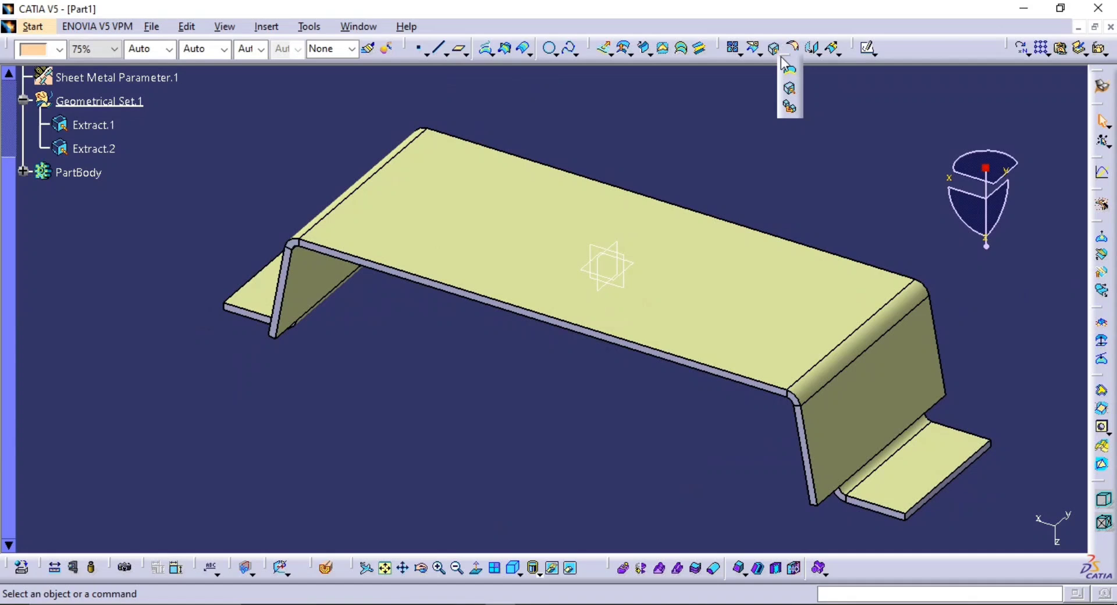
left_click(790, 107)
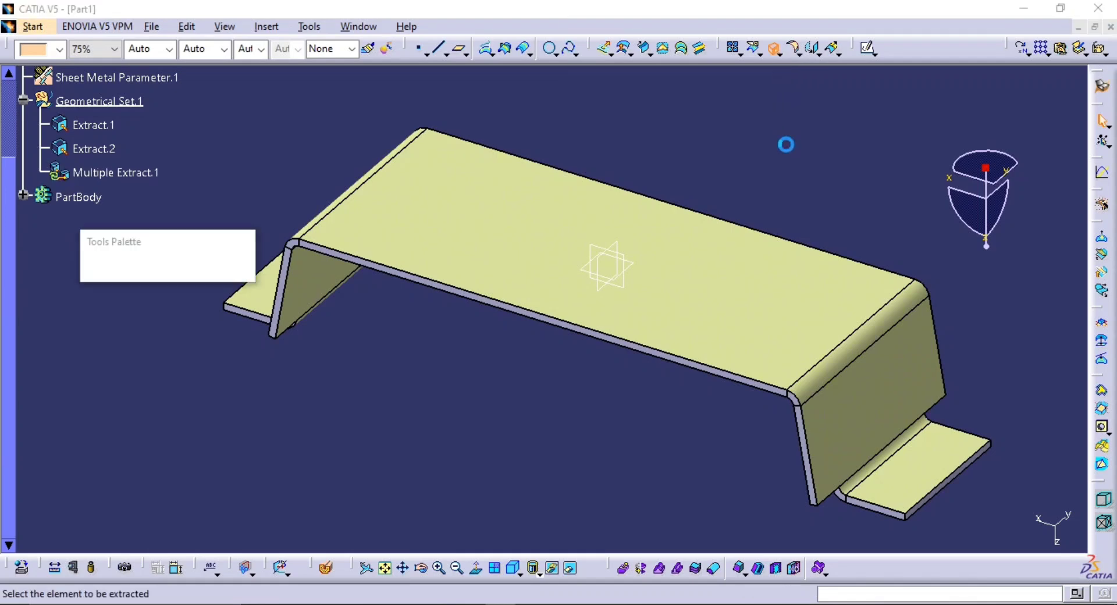
left_click(774, 508)
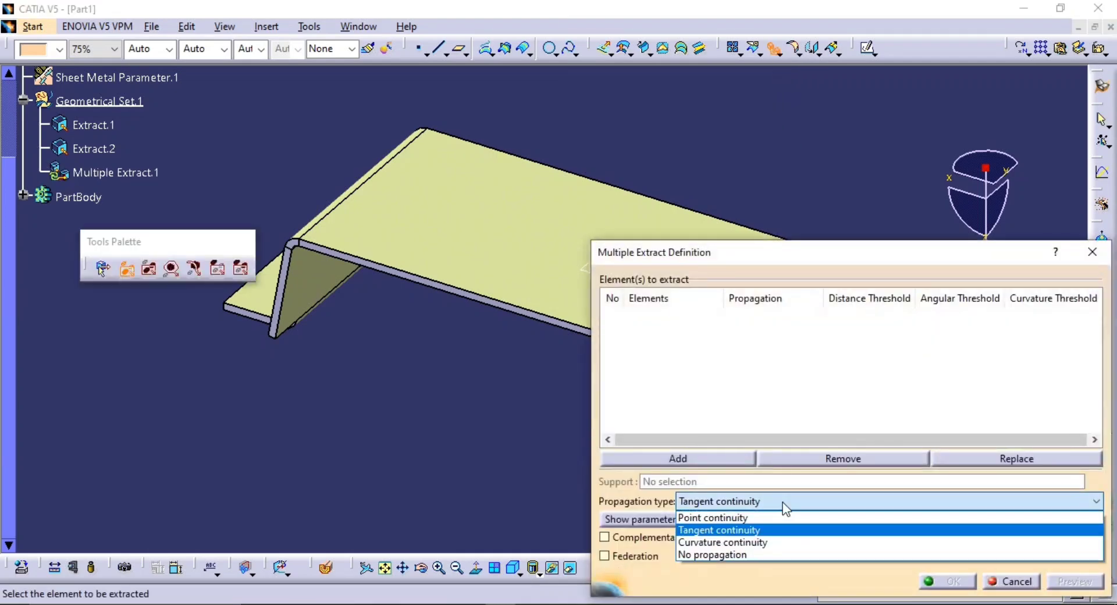
left_click(756, 516)
middle_click_drag(495, 372, 530, 302)
left_click(390, 415)
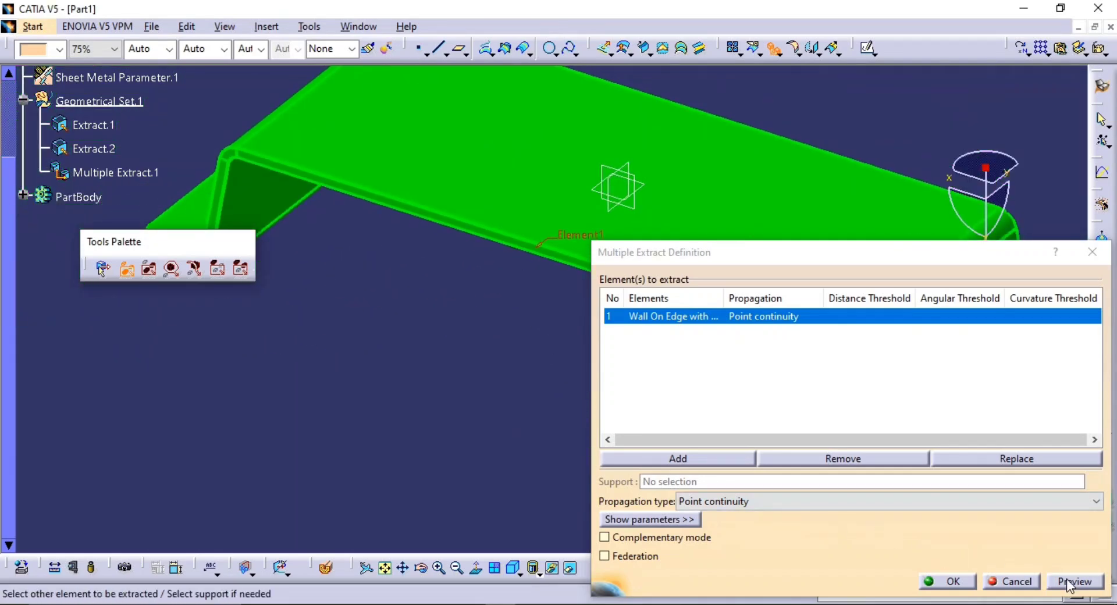
left_click(1011, 581)
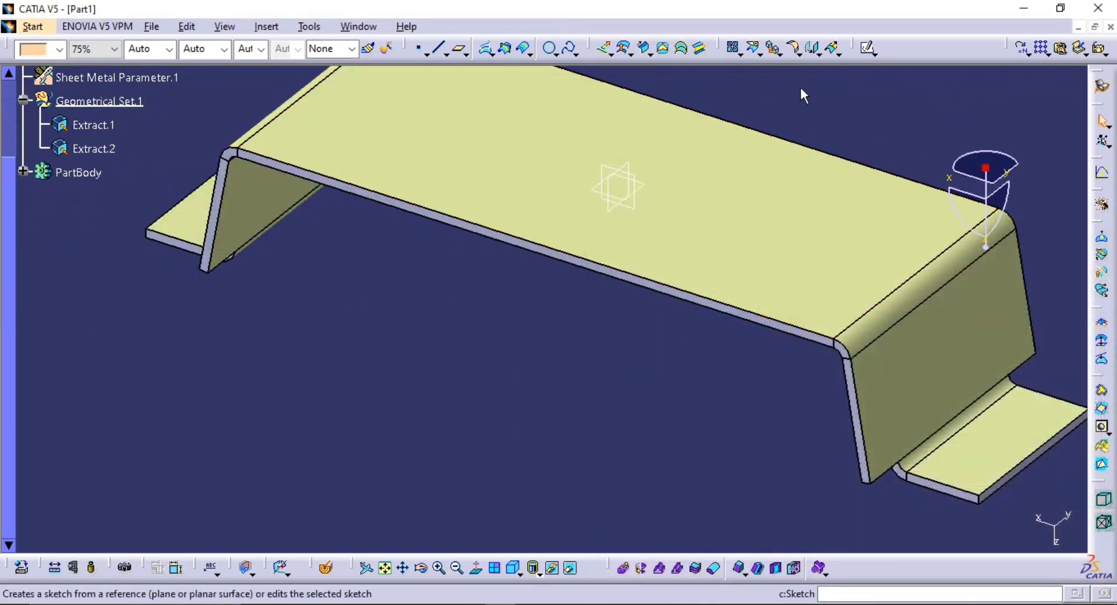
middle_click_drag(663, 320, 666, 274)
middle_click_drag(950, 343, 713, 250)
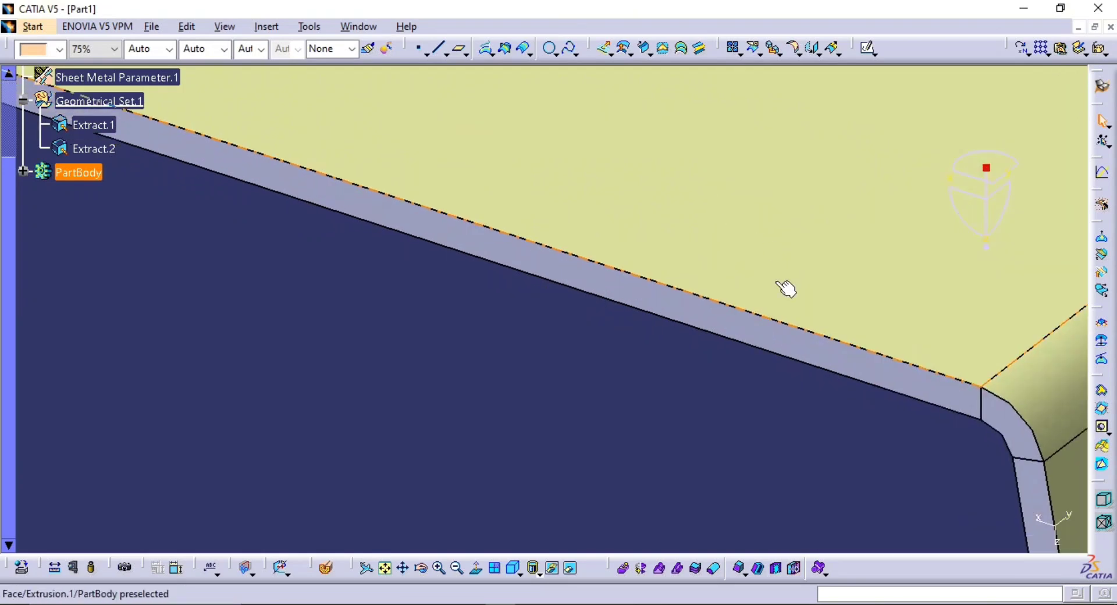
middle_click_drag(938, 407, 543, 316)
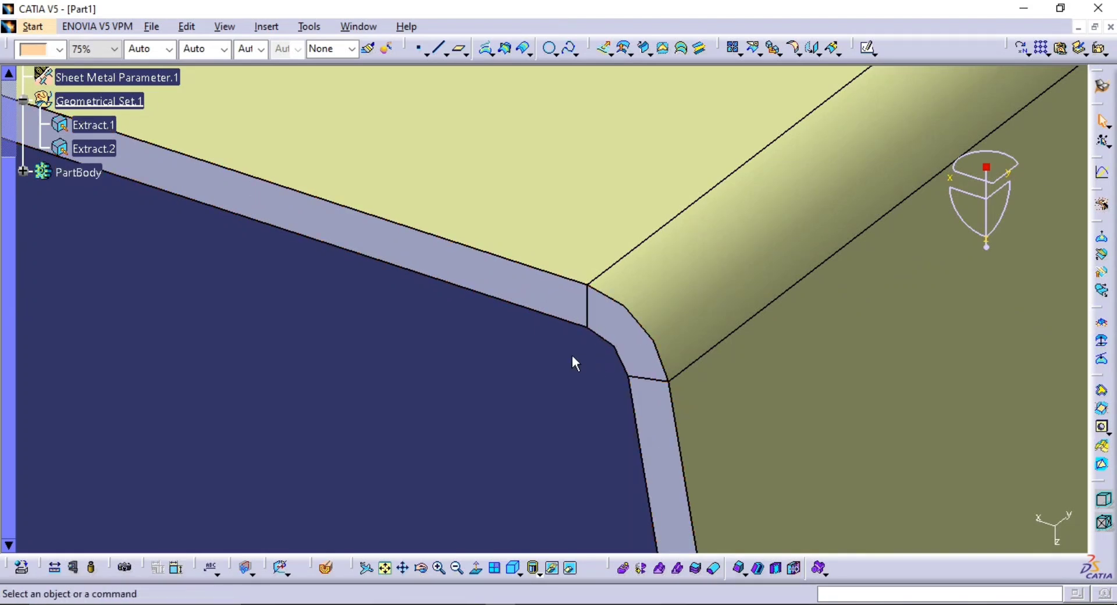
Start a Multiple Extract for the bracket's thickness faces with the propagation type set to No propagation
middle_click_drag(859, 290, 776, 381)
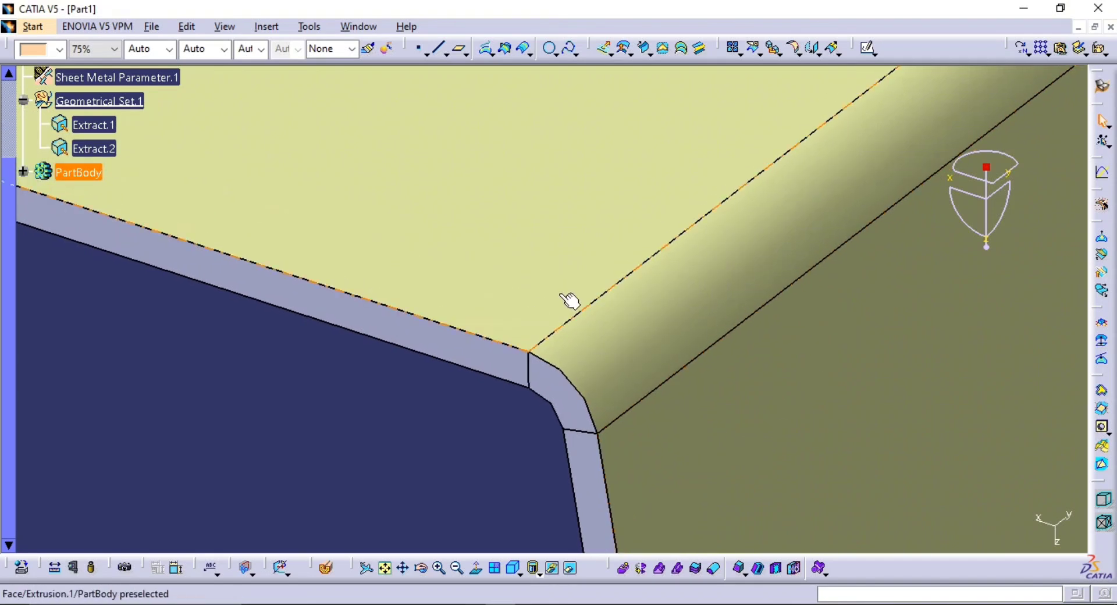
middle_click_drag(681, 203, 665, 274, "ctrl")
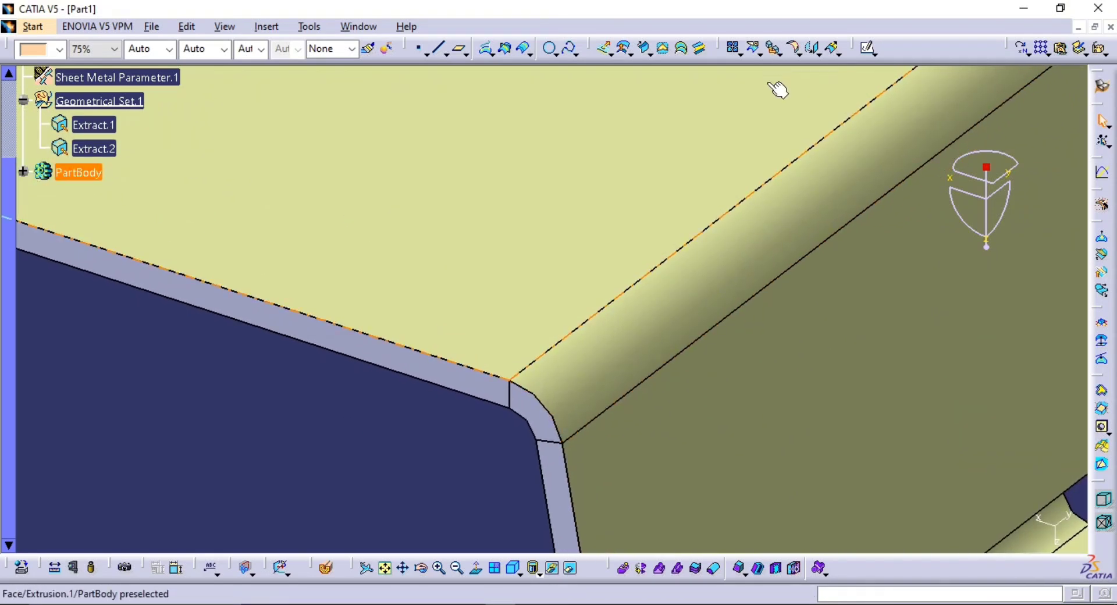
middle_click_drag(694, 127, 555, 238)
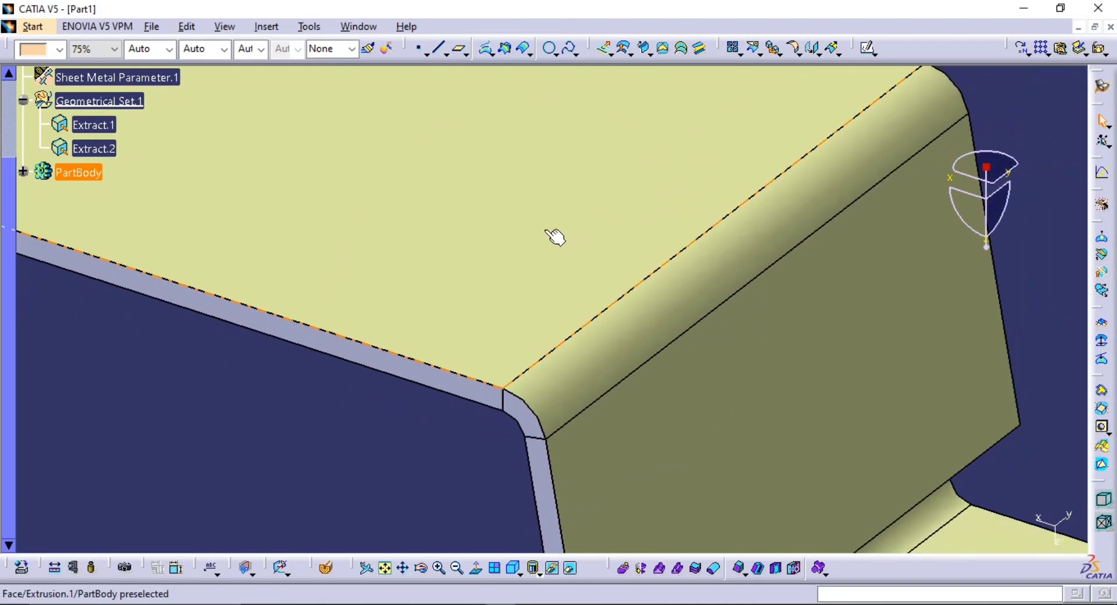
middle_click_drag(742, 192, 691, 207)
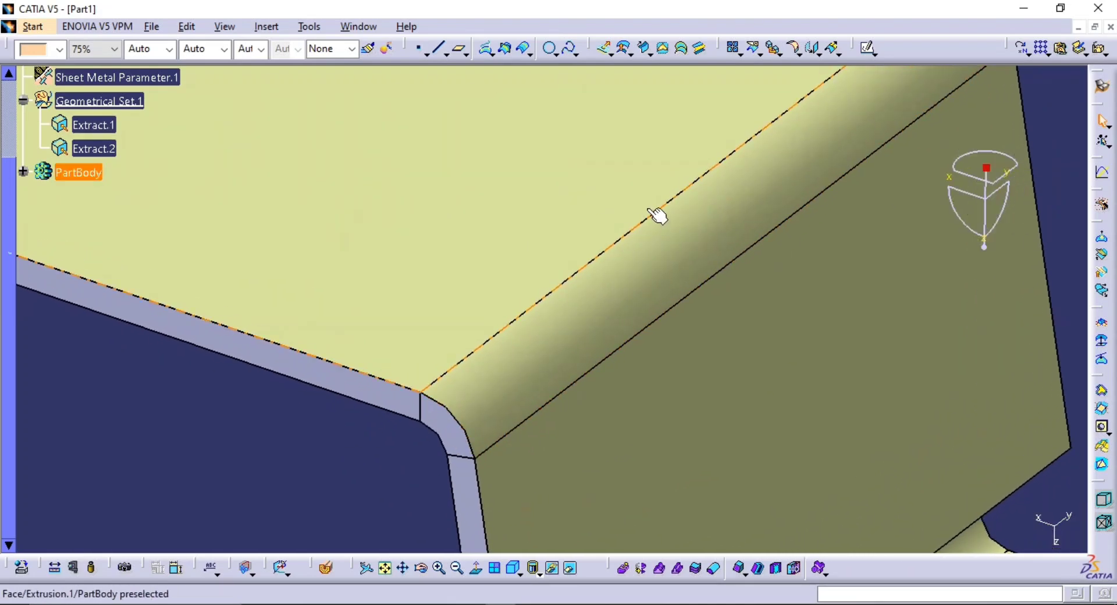
middle_click_drag(700, 259, 668, 219)
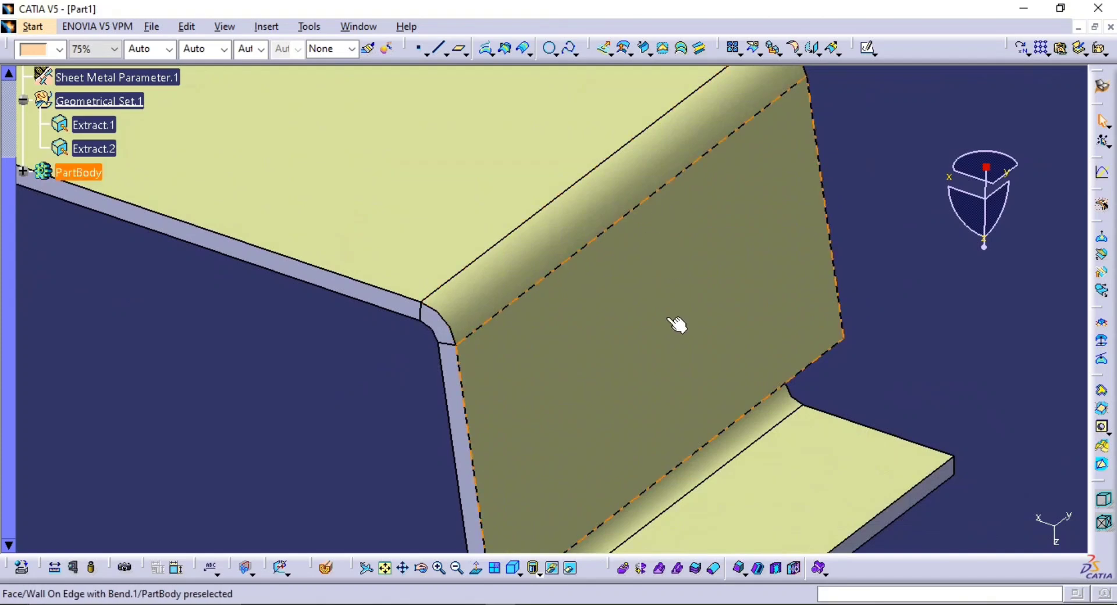
middle_click_drag(823, 284, 735, 333)
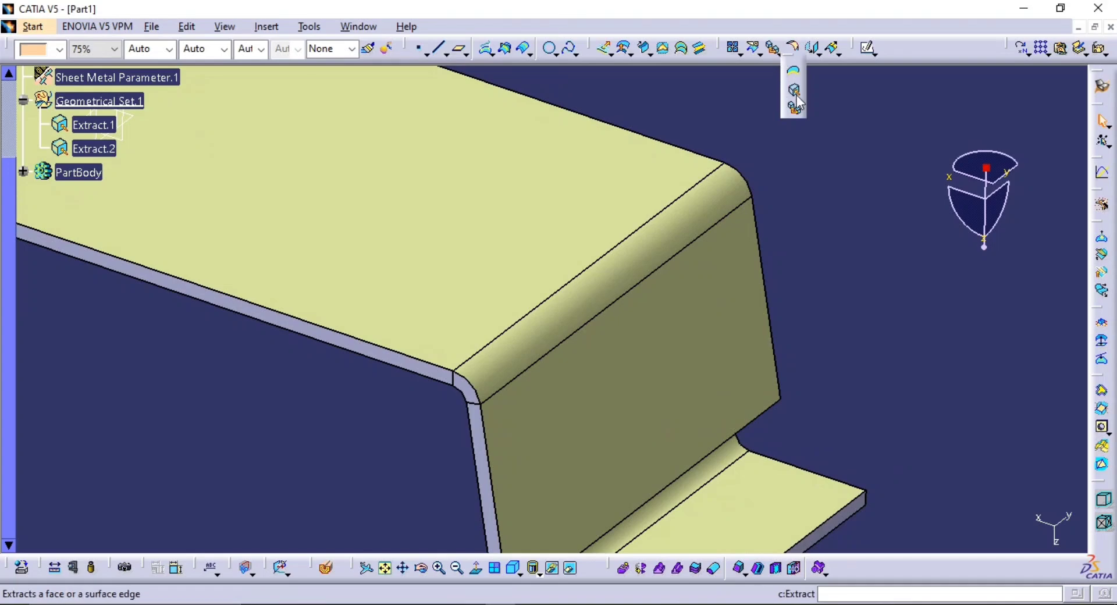
left_click(795, 111)
middle_click_drag(549, 277, 671, 112)
middle_click_drag(532, 224, 447, 184)
left_click(759, 502)
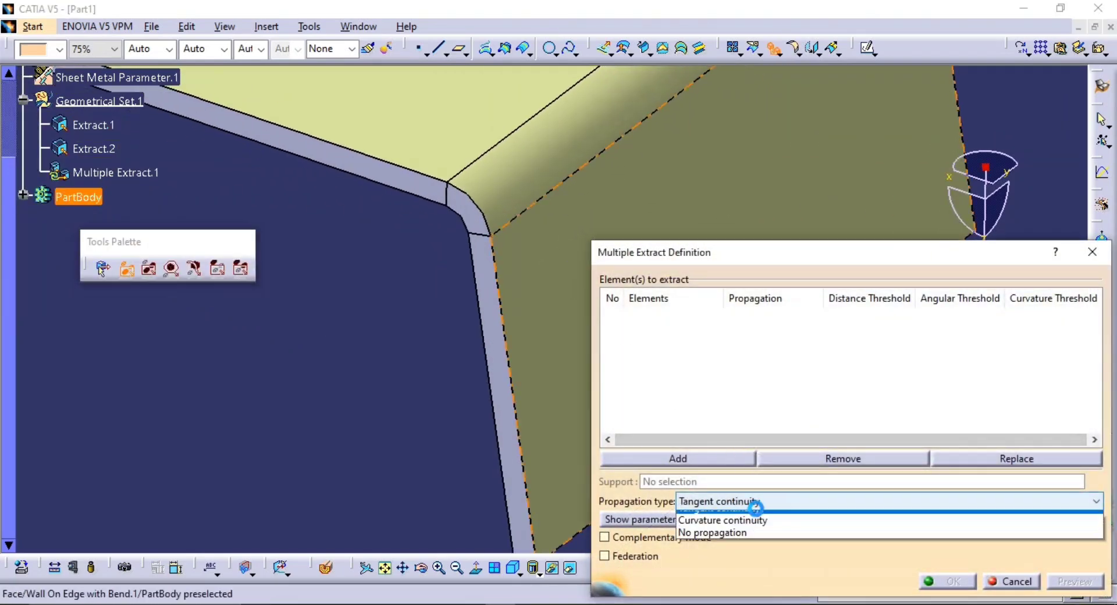
left_click(725, 555)
Add the thickness faces along the main wall's front edge, the adjoining bend and the side wall to the extraction
mouse_move(485, 296)
middle_mouse_down()
mouse_move(494, 437)
mouse_move(503, 285)
middle_mouse_up()
left_click(401, 281)
left_click(468, 297)
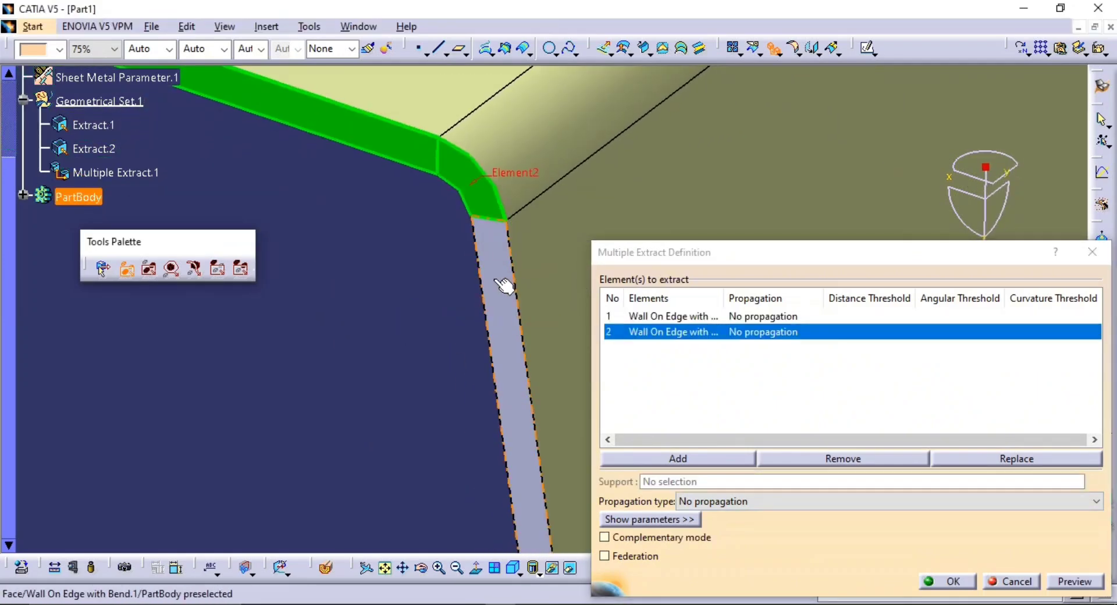
left_click(516, 331)
Add the side wall's short lower thickness face and the adjacent flange's bend, side and long outer edge faces to the extraction
middle_click_drag(521, 340, 485, 155)
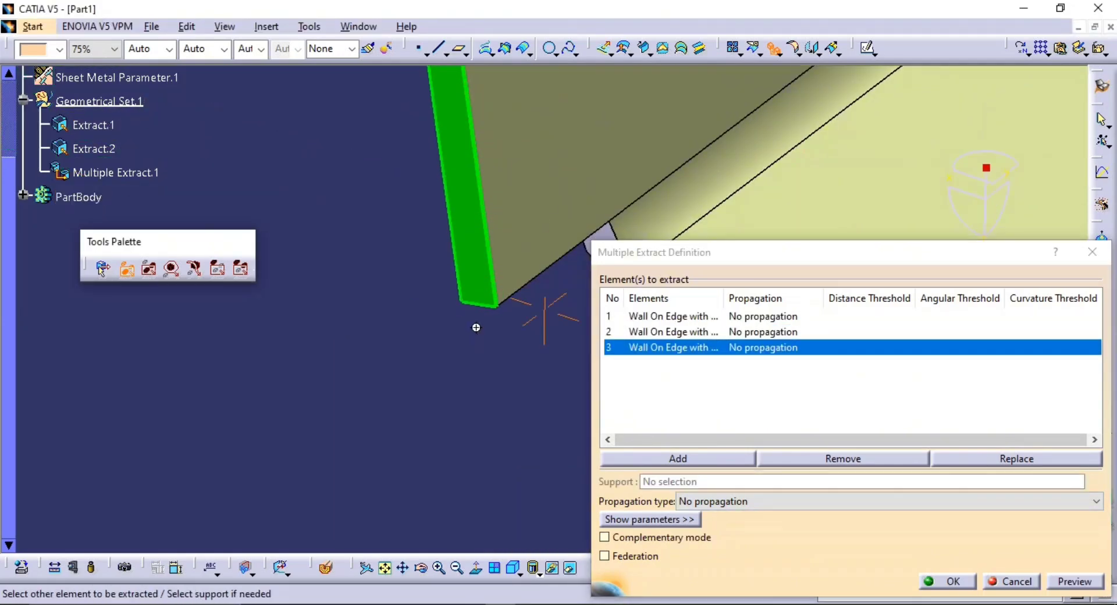
middle_click_drag(476, 327, 441, 314)
left_click(422, 305)
left_click(479, 317)
left_click(475, 243)
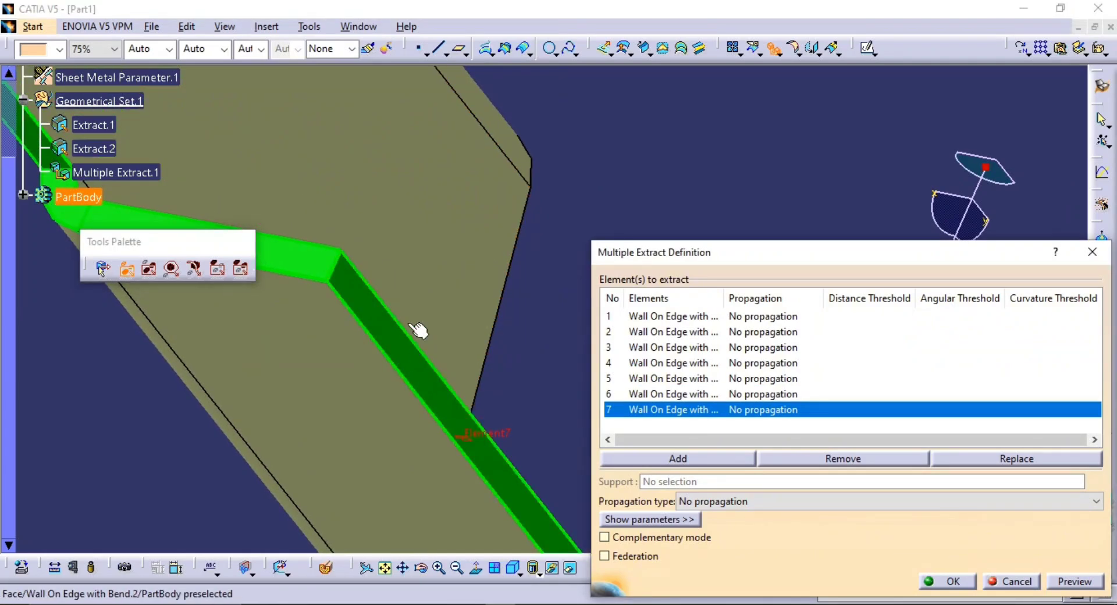
Add the same flange's far side and bend edge faces, plus the side wall's remaining lower and side thickness faces
middle_click_drag(410, 325, 256, 309)
scroll(465, 425, "down", 1)
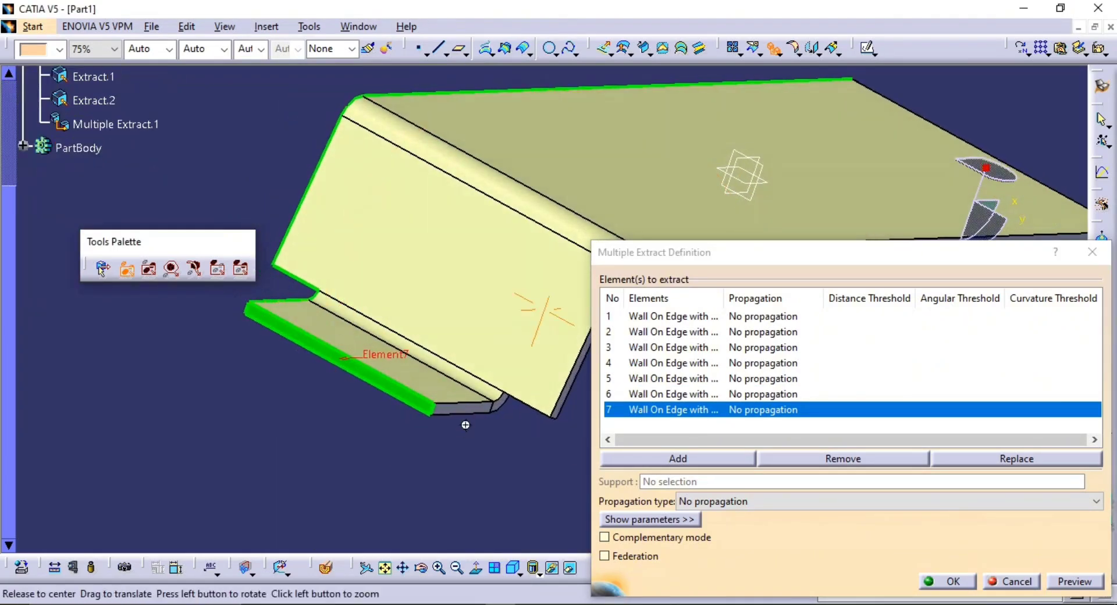
middle_click_drag(465, 426, 482, 206, "ctrl")
left_click(279, 426)
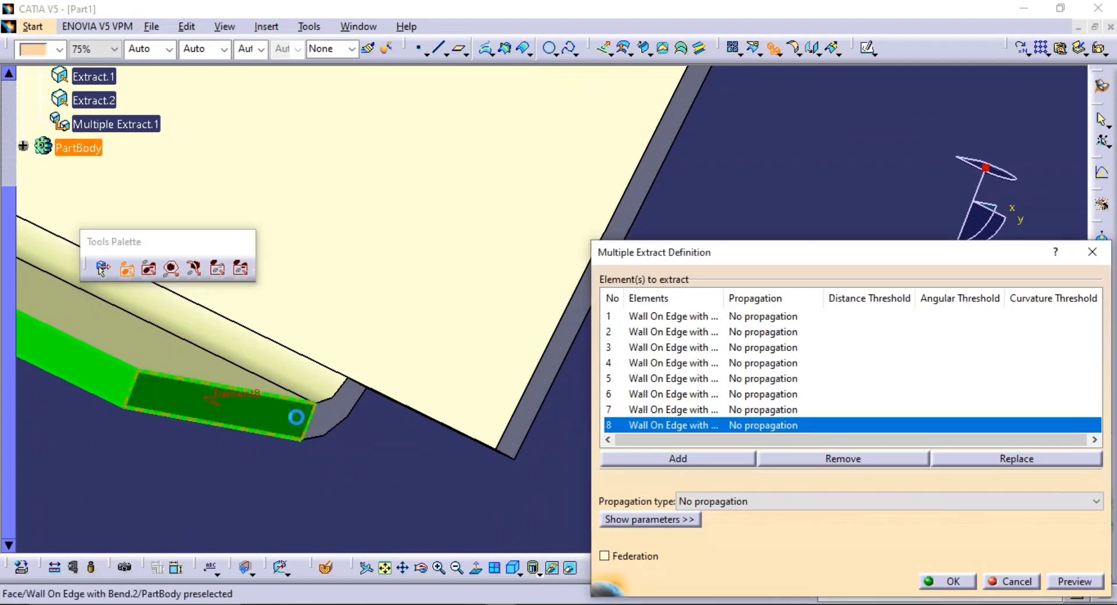
left_click(331, 425)
middle_click_drag(332, 425, 369, 373)
left_click(441, 367)
left_click(276, 298)
Add the thickness faces of the upper bend and the main wall's rear long edge to the extraction
middle_click_drag(443, 244, 374, 339)
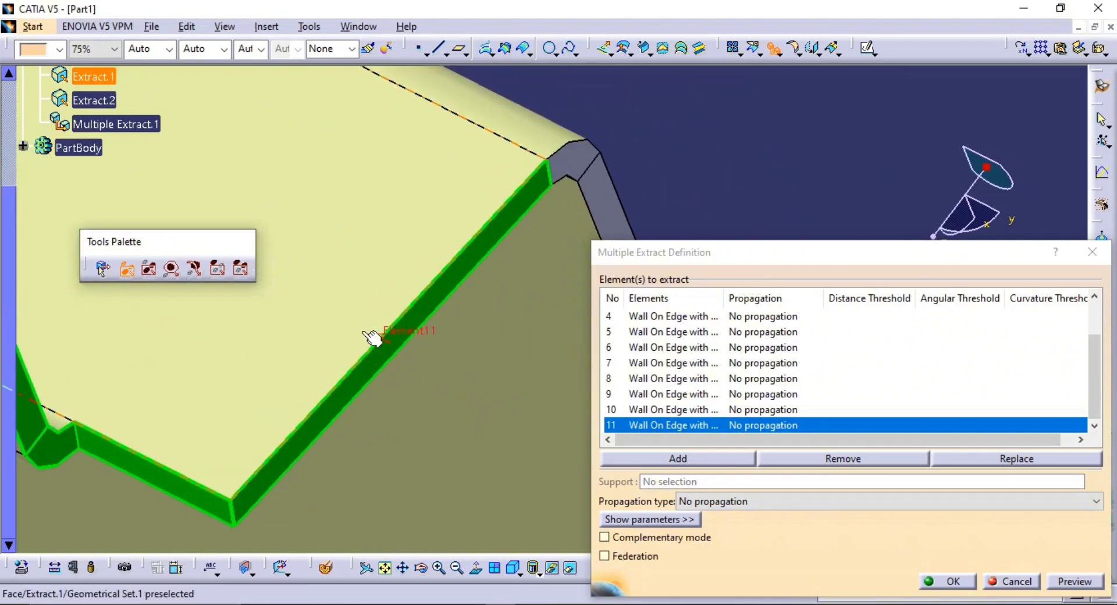
middle_click_drag(442, 280, 282, 347)
middle_click_drag(409, 299, 402, 272)
left_click(326, 175)
left_click(386, 226)
Add the thickness faces of the bend and side wall at the opposite end of the main wall's rear edge
middle_click_drag(333, 322, 227, 386)
middle_click_drag(369, 361, 383, 215)
middle_click_drag(308, 245, 404, 336)
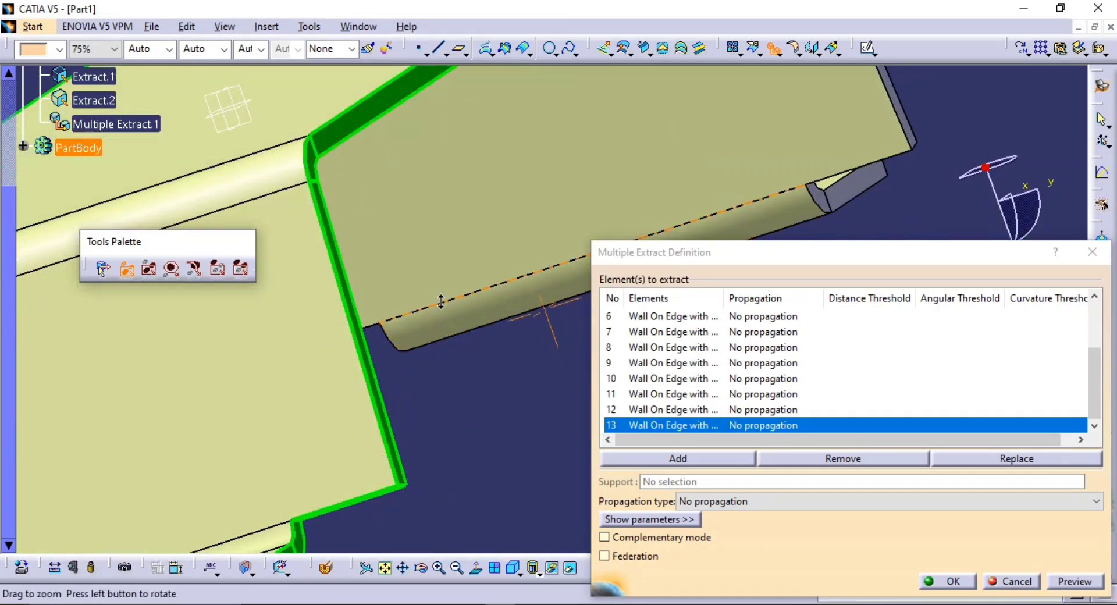
middle_click_drag(445, 301, 428, 363)
middle_click_drag(492, 256, 259, 336)
middle_click_drag(522, 177, 728, 368)
middle_click_drag(531, 241, 531, 203)
middle_click_drag(386, 241, 496, 224)
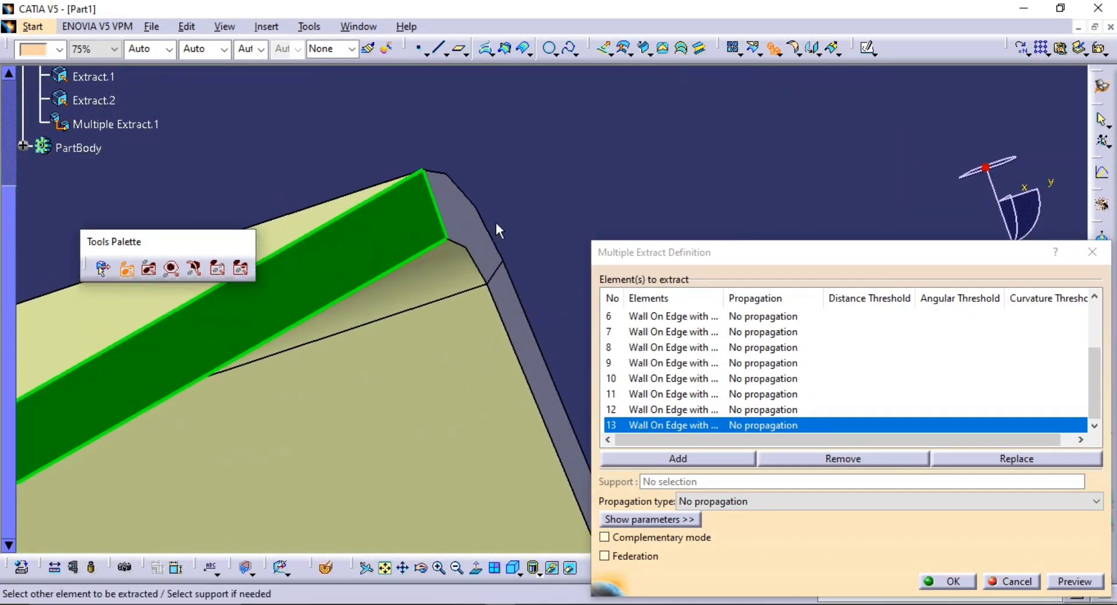
left_click(479, 237)
middle_click_drag(519, 354, 462, 269)
left_click(464, 262)
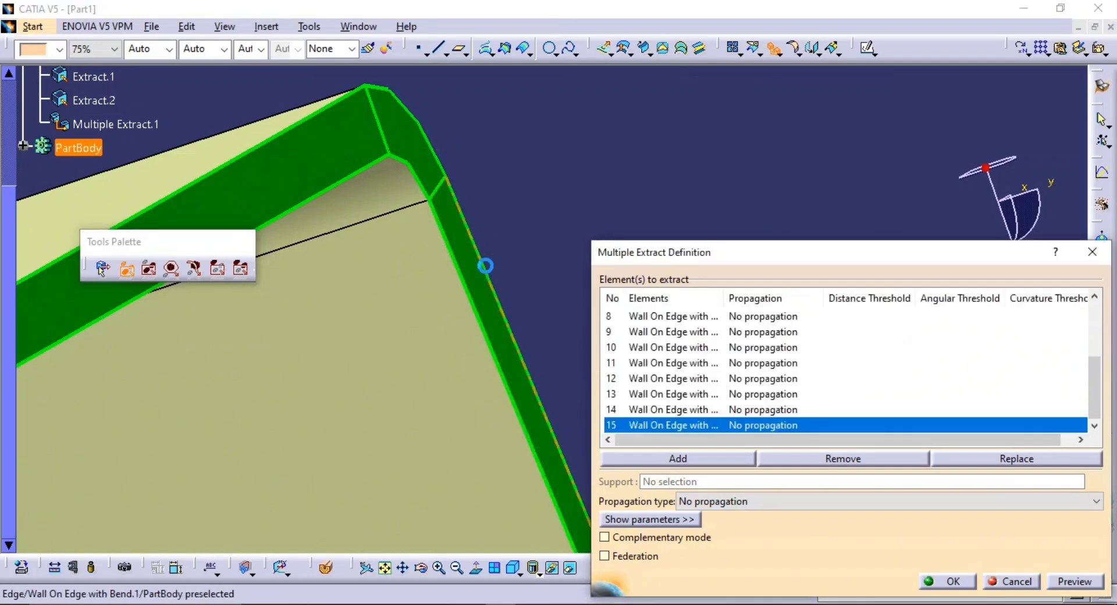
Add the opposite side wall's short lower thickness face beside its flange to the extraction
middle_click_drag(504, 299, 379, 77)
middle_click_drag(516, 362, 335, 153)
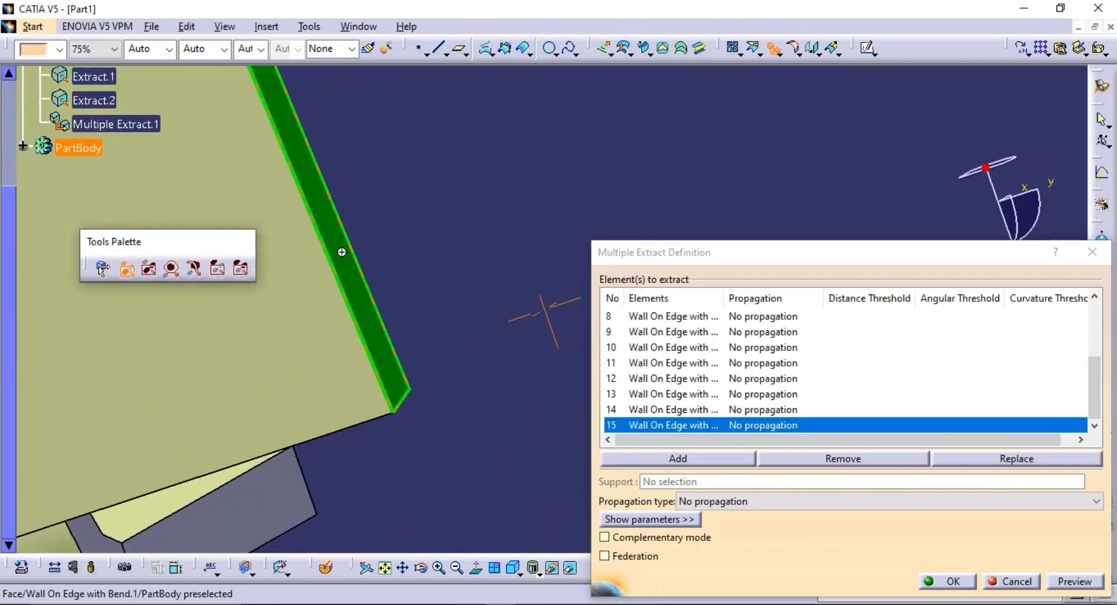
middle_click_drag(341, 252, 460, 246)
middle_click_drag(463, 308, 478, 356)
middle_click_drag(477, 347, 427, 202)
right_click(447, 252)
left_click(640, 175)
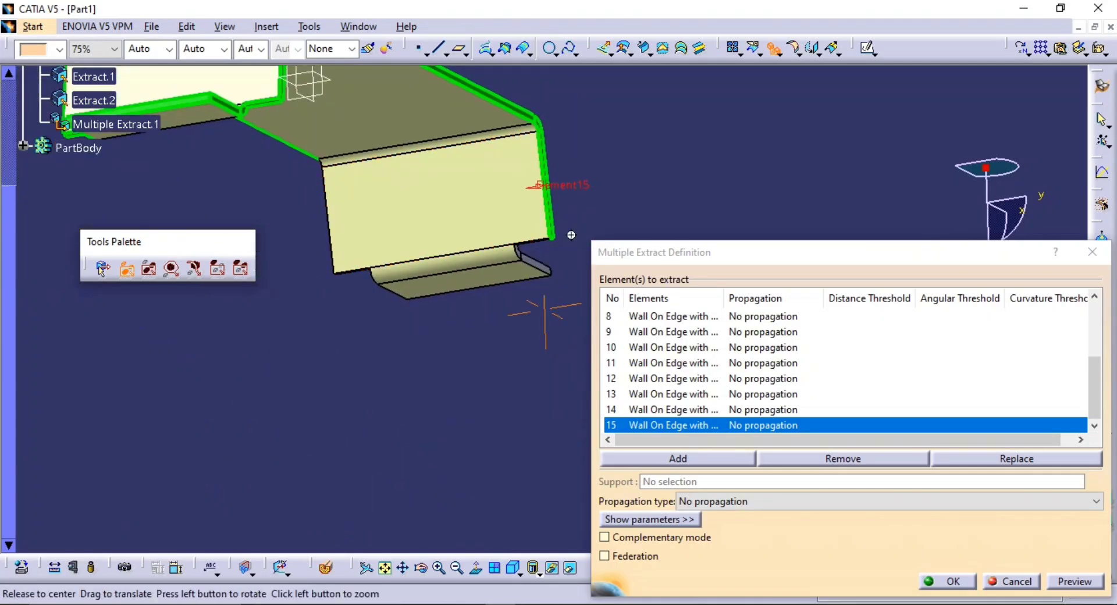
middle_click_drag(571, 235, 553, 167)
middle_click_drag(455, 305, 467, 170)
middle_click_drag(491, 273, 502, 160)
middle_click_drag(518, 431, 537, 106)
left_click(420, 220)
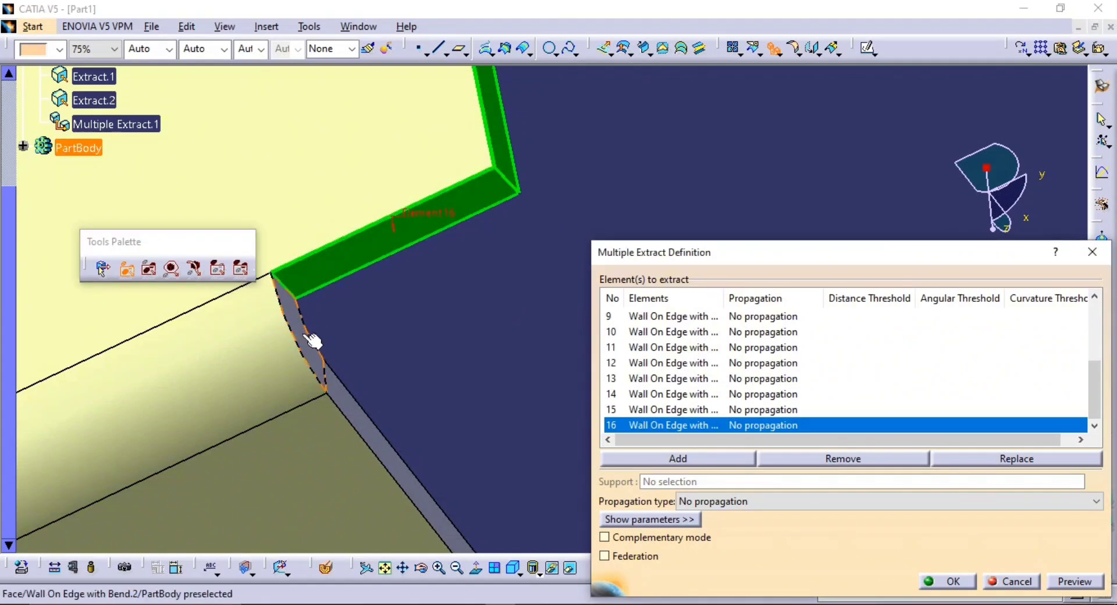
Add the bend edge and side edge faces of the opposite flange to the extraction
left_click(308, 337)
middle_click_drag(373, 439, 353, 286)
left_click(349, 275)
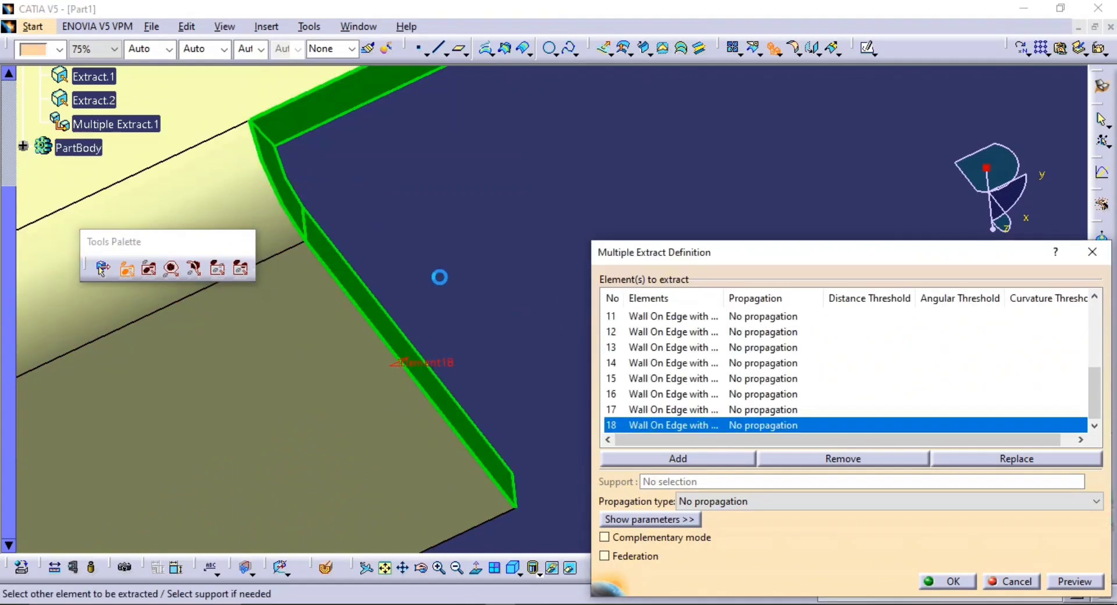
Add the opposite side wall's remaining side and lower thickness faces, plus its flange's other bend and side edge faces
middle_click_drag(439, 276, 628, 195)
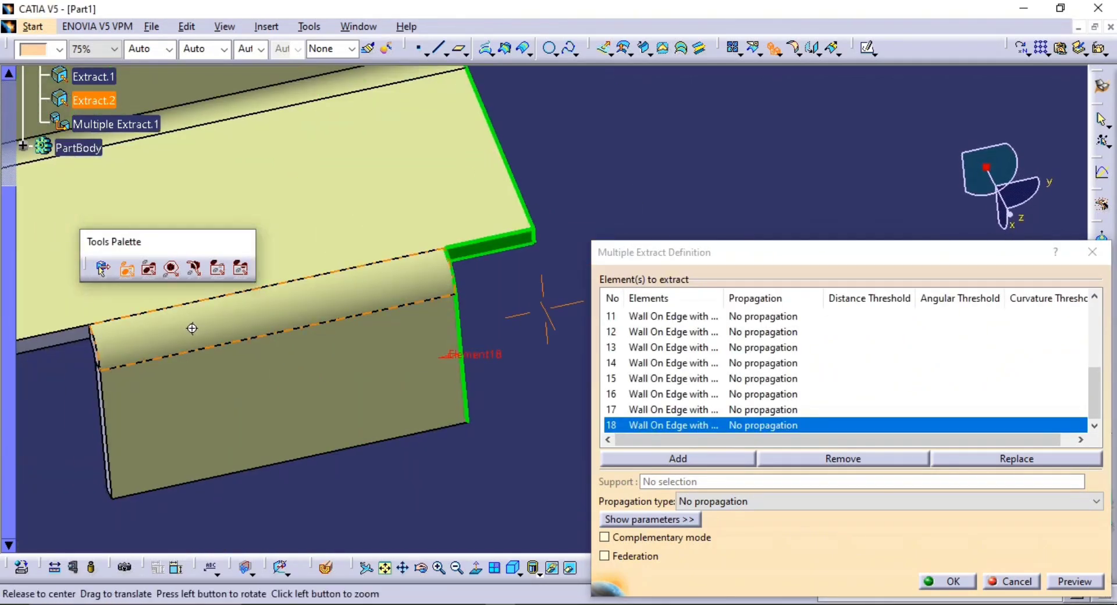
middle_click_drag(192, 326, 584, 259)
middle_click_drag(339, 257, 421, 250)
middle_click_drag(192, 148, 422, 250)
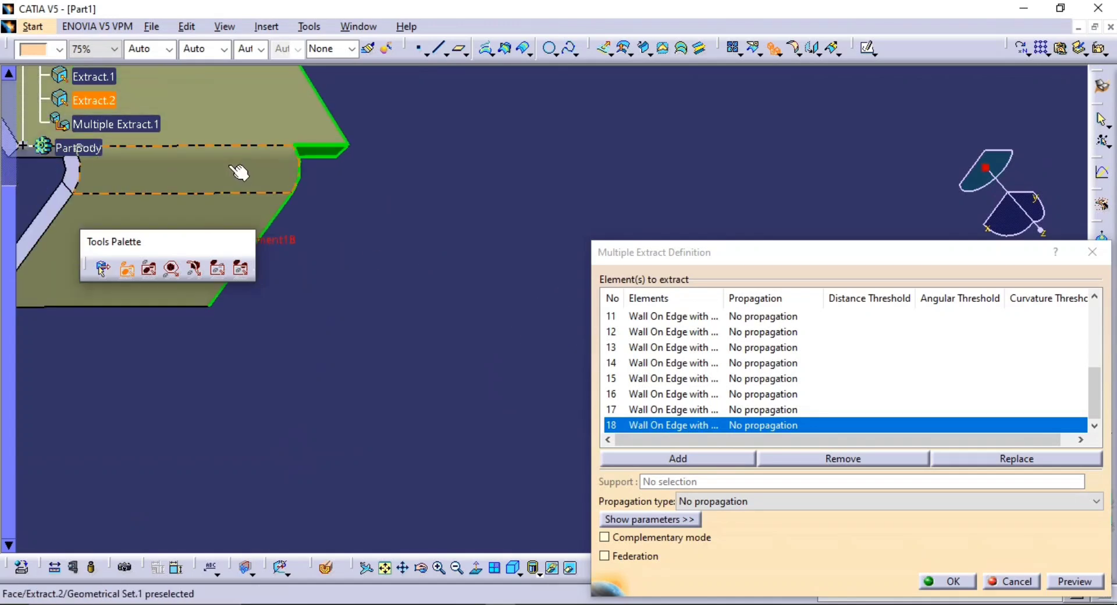
scroll(426, 259, "down", 1)
middle_click_drag(152, 110, 550, 215)
middle_click_drag(352, 293, 298, 207)
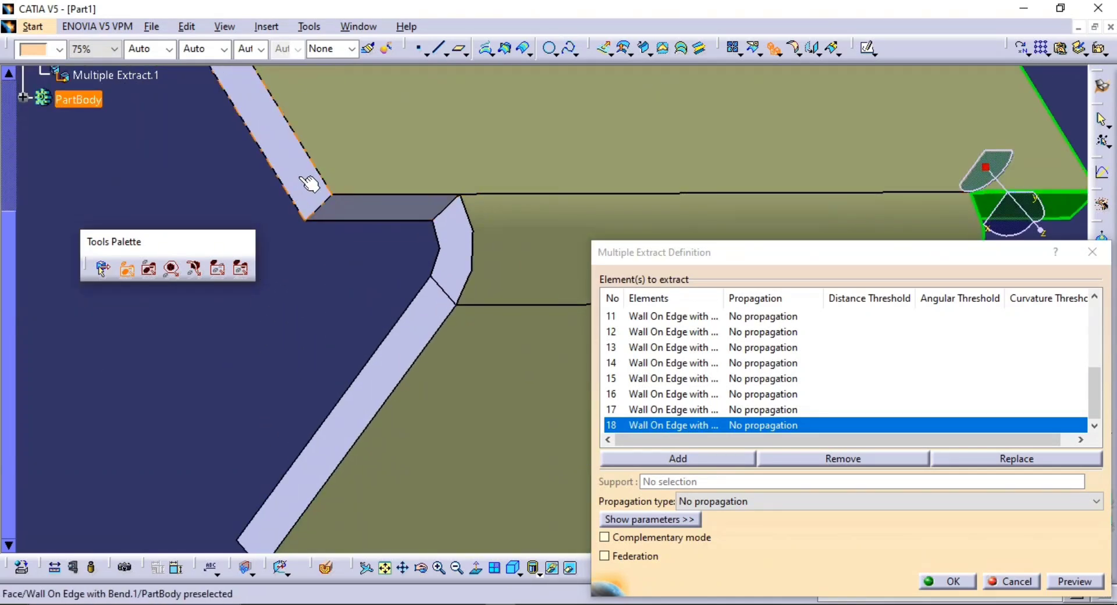
left_click(311, 184)
left_click(406, 213)
left_click(444, 239)
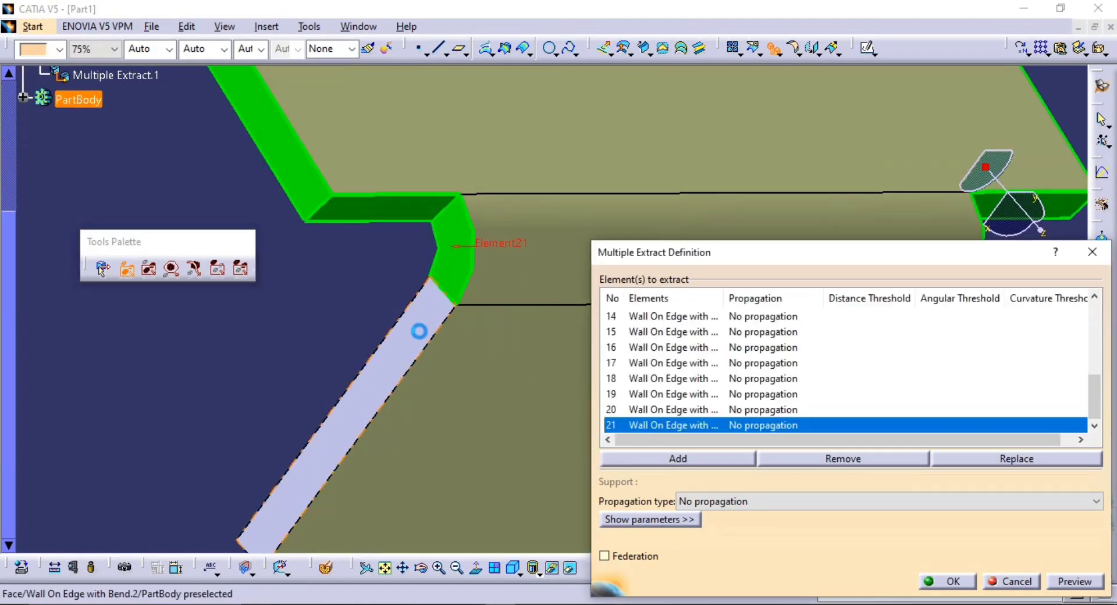
left_click(418, 332)
Add the remaining upper bend edge and the flange's long outer edge face, then create the multiple extract and end the command
middle_click_drag(427, 281, 596, 395)
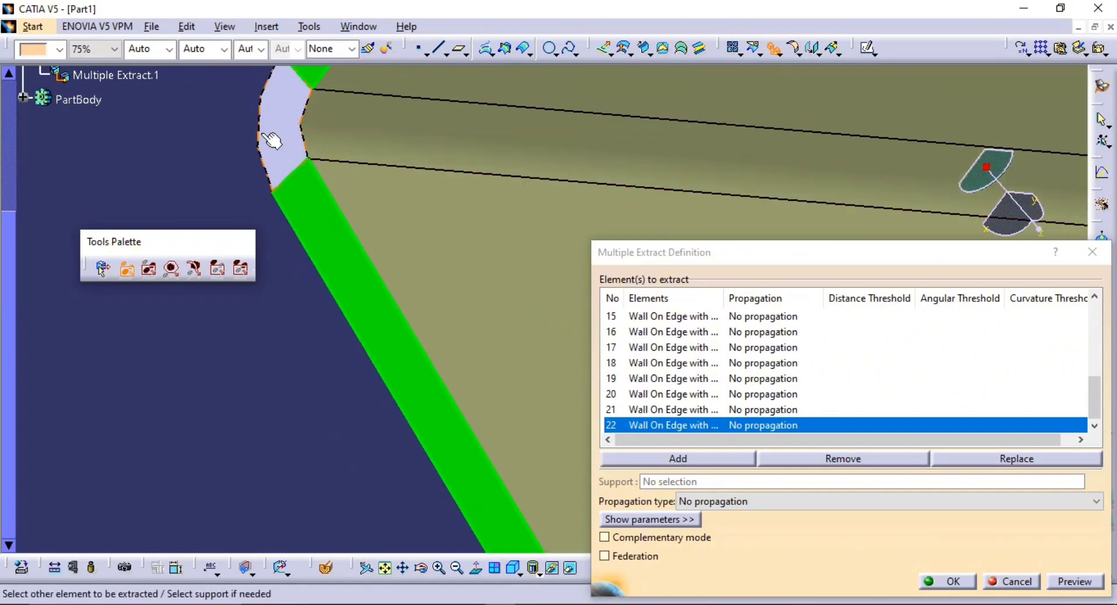
left_click(309, 141)
middle_click_drag(406, 317, 454, 223)
left_click(453, 223)
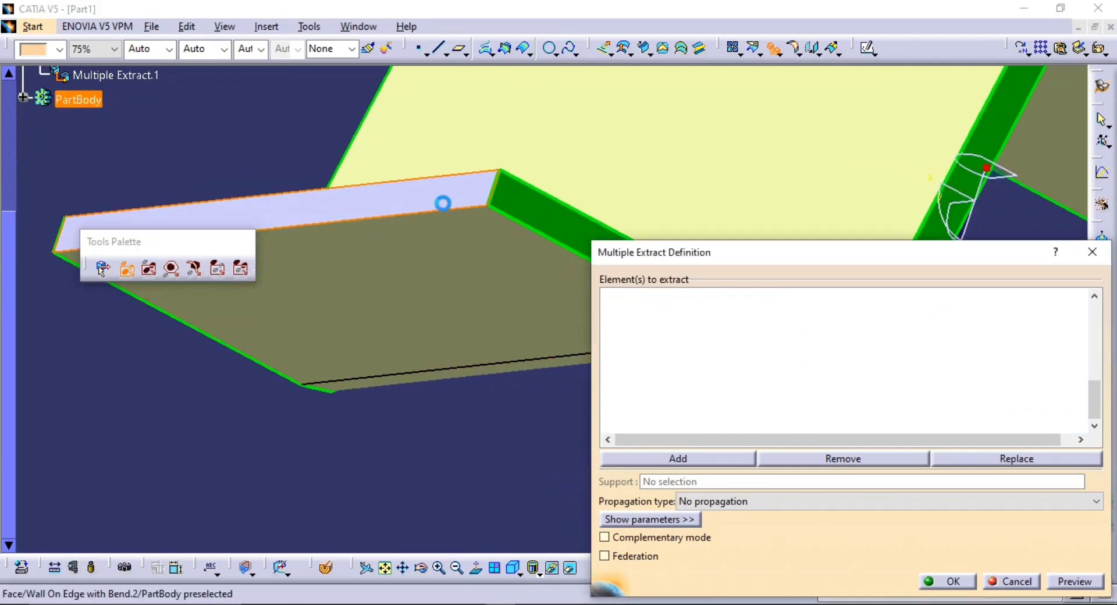
left_click(965, 584)
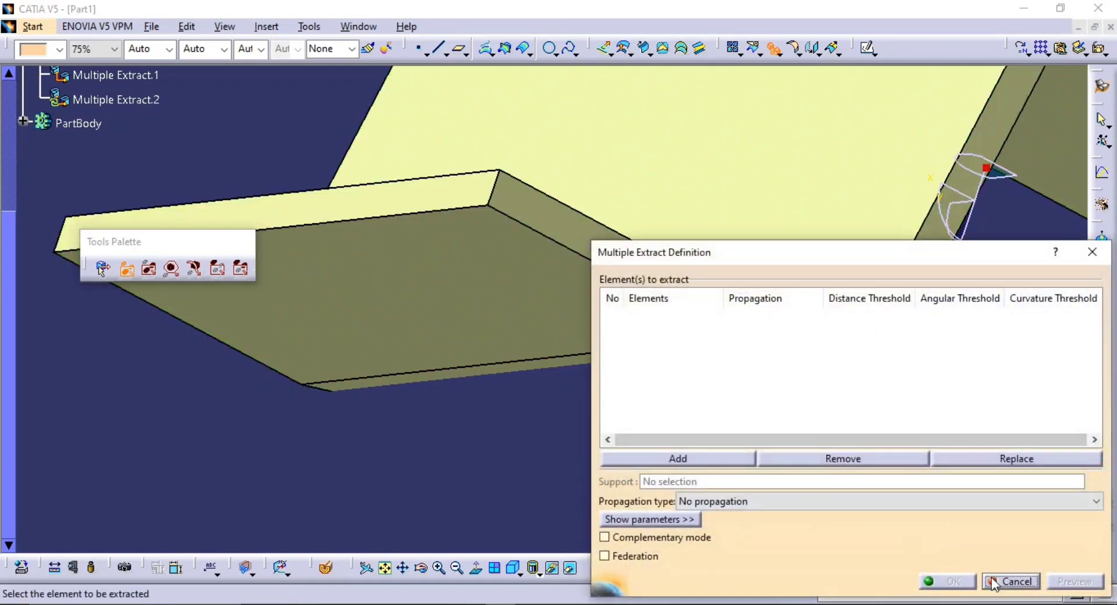
left_click(993, 582)
Hide the PartBody so that only the extracted surfaces are displayed
middle_click_drag(741, 381, 771, 490)
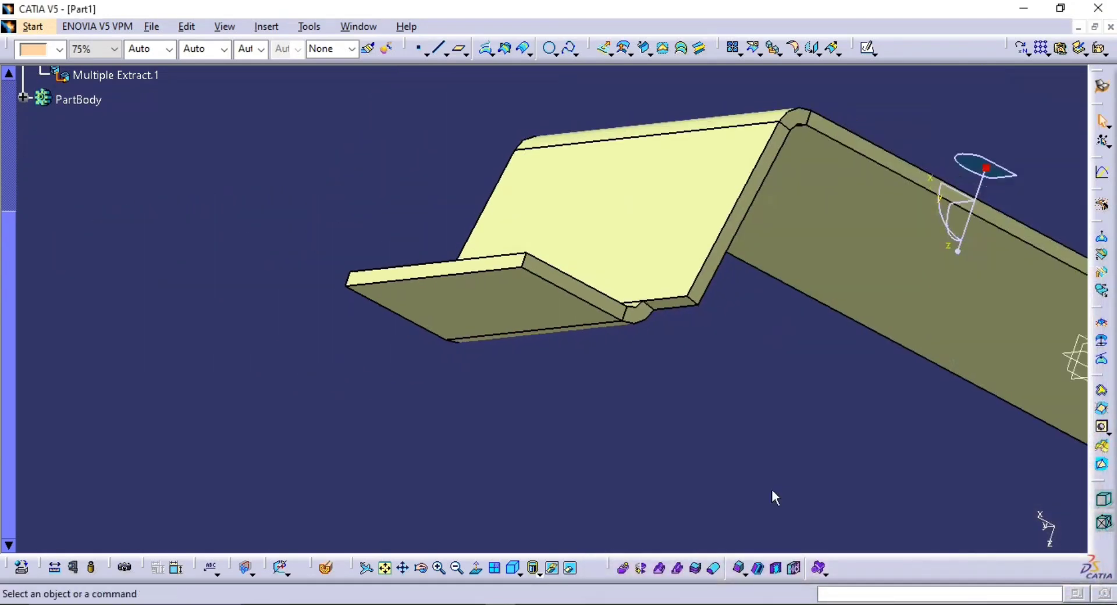
middle_click_drag(688, 298, 651, 179)
middle_click_drag(469, 222, 587, 205)
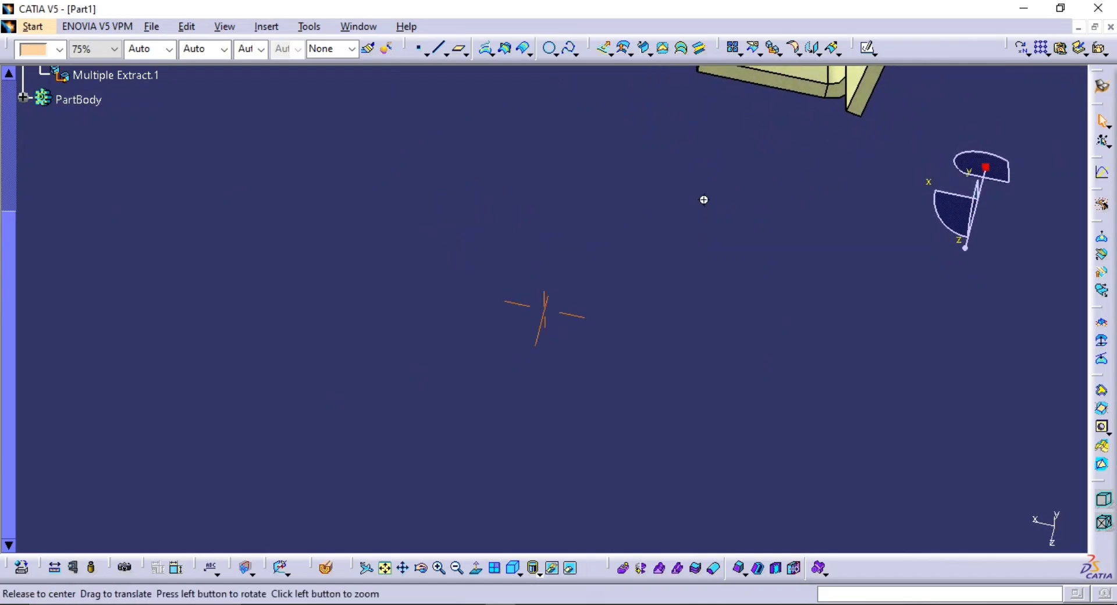
middle_click(703, 200)
middle_click(832, 253)
middle_click_drag(675, 240, 402, 319)
middle_click_drag(718, 316, 678, 413)
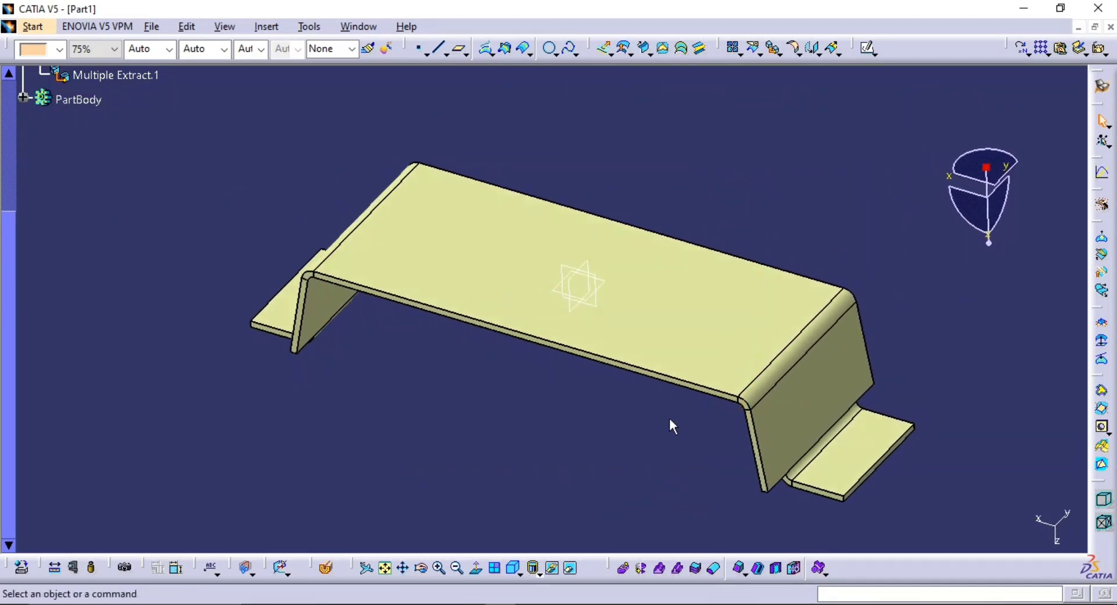
scroll(343, 304, "up", 2)
scroll(149, 297, "up", 3)
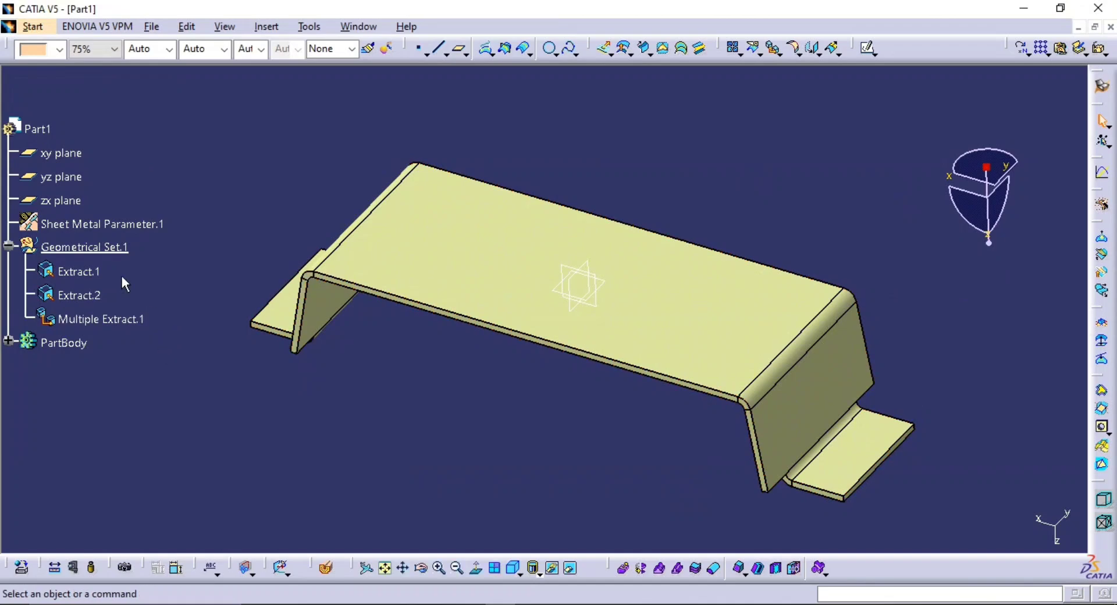
right_click(57, 343)
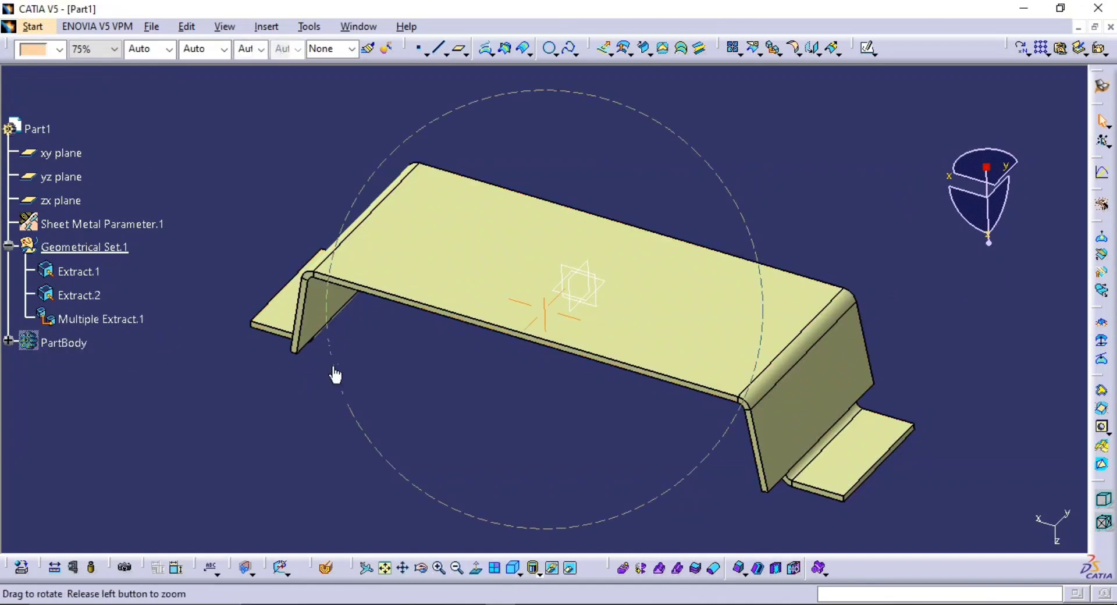
Rename the extracted outer surface, Extract.1, as Class A in its feature properties
middle_click_drag(333, 368, 354, 361)
middle_click_drag(583, 349, 594, 299)
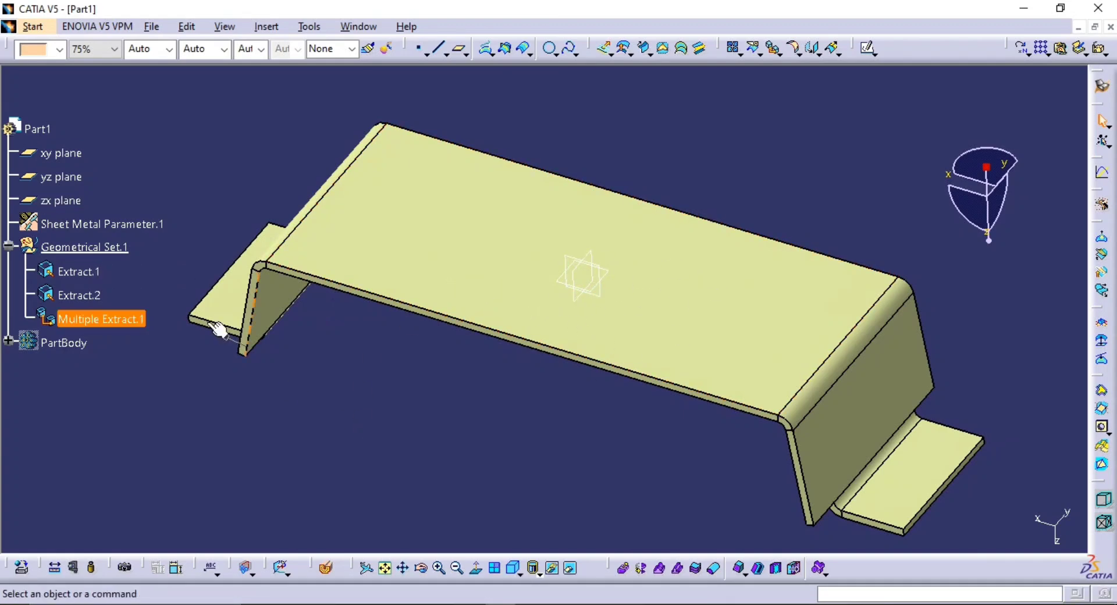
left_click(79, 271)
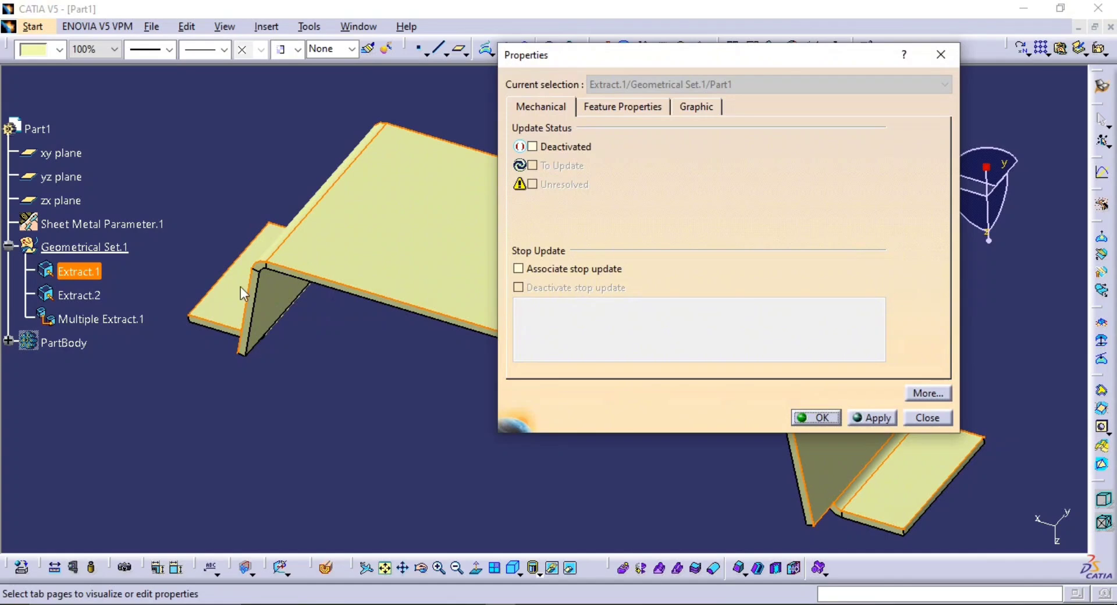
left_click(624, 108)
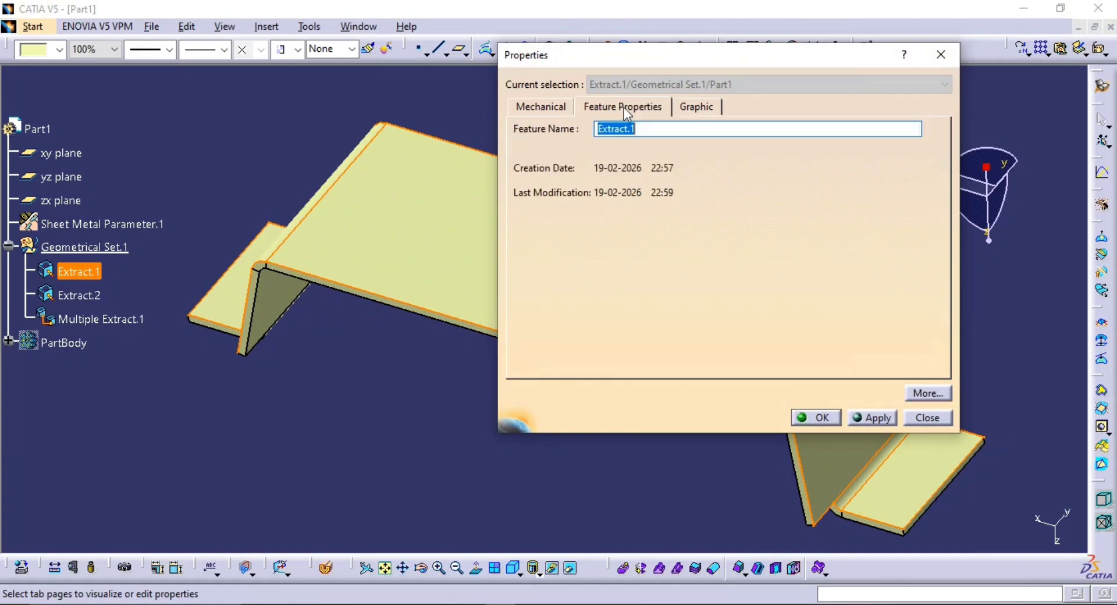
type("Class A")
key("Return")
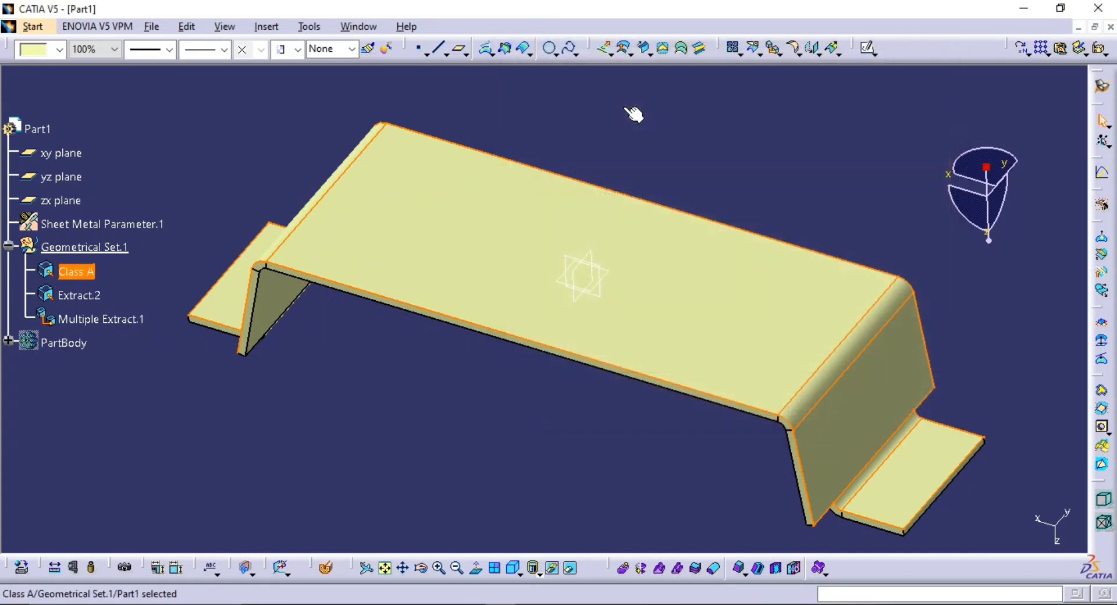
Rename the extracted inner surface, Extract.2, as Class-B
left_click(86, 304)
key("alt+Return")
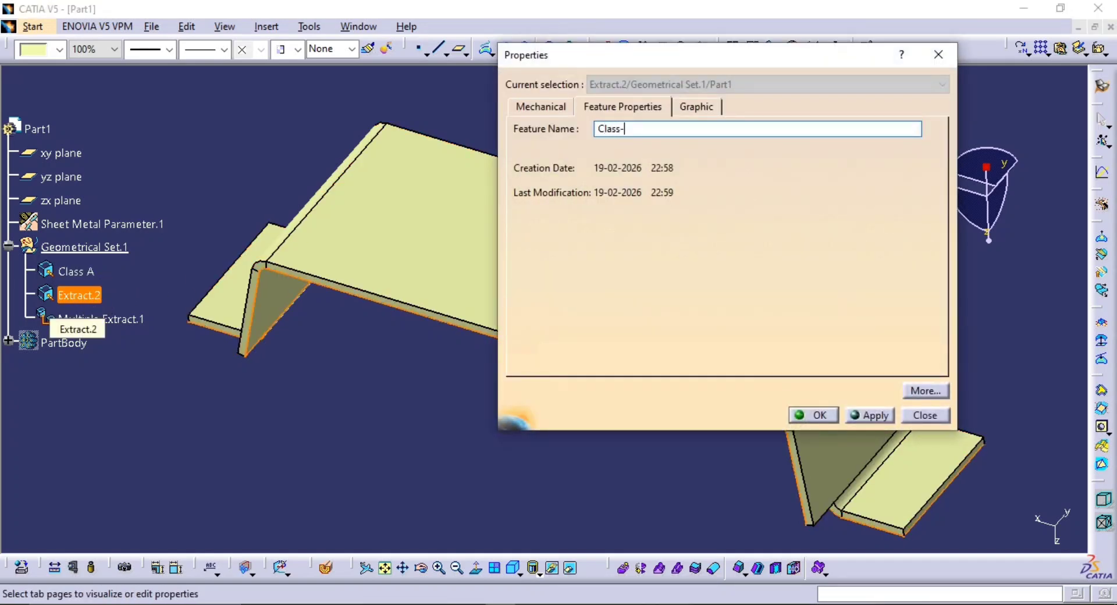
key("Return")
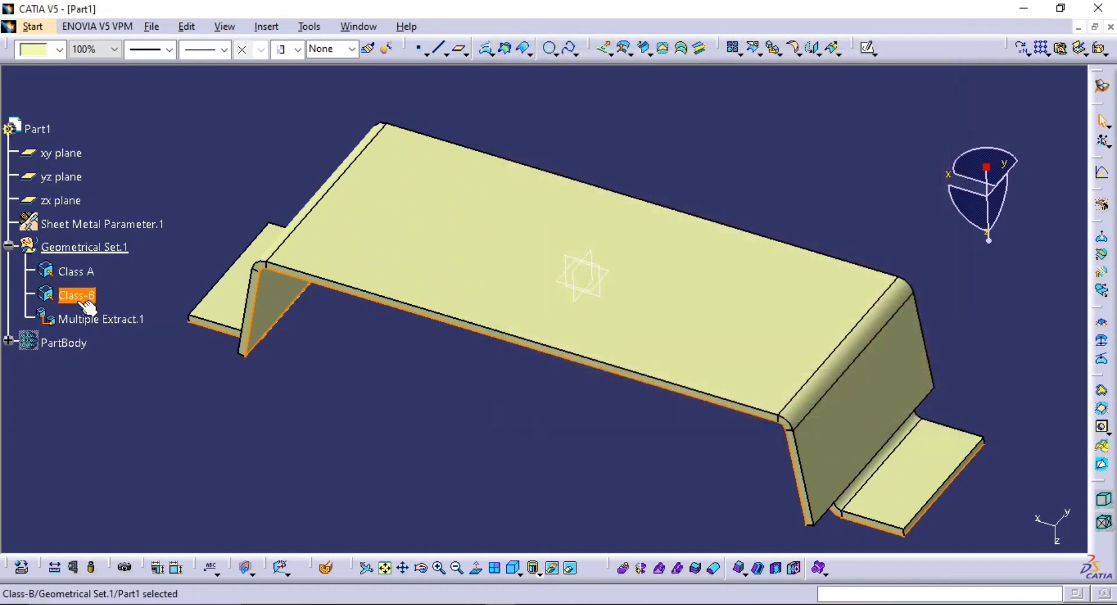
Rename the multiple extract of the thickness faces as Class-c
left_click(107, 319)
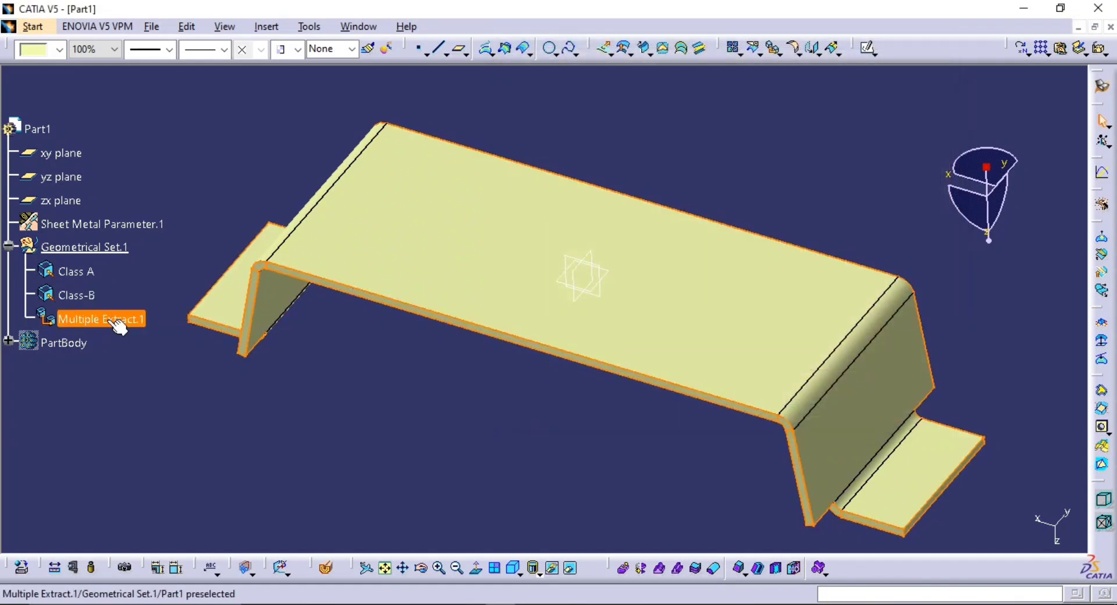
key("alt+Return")
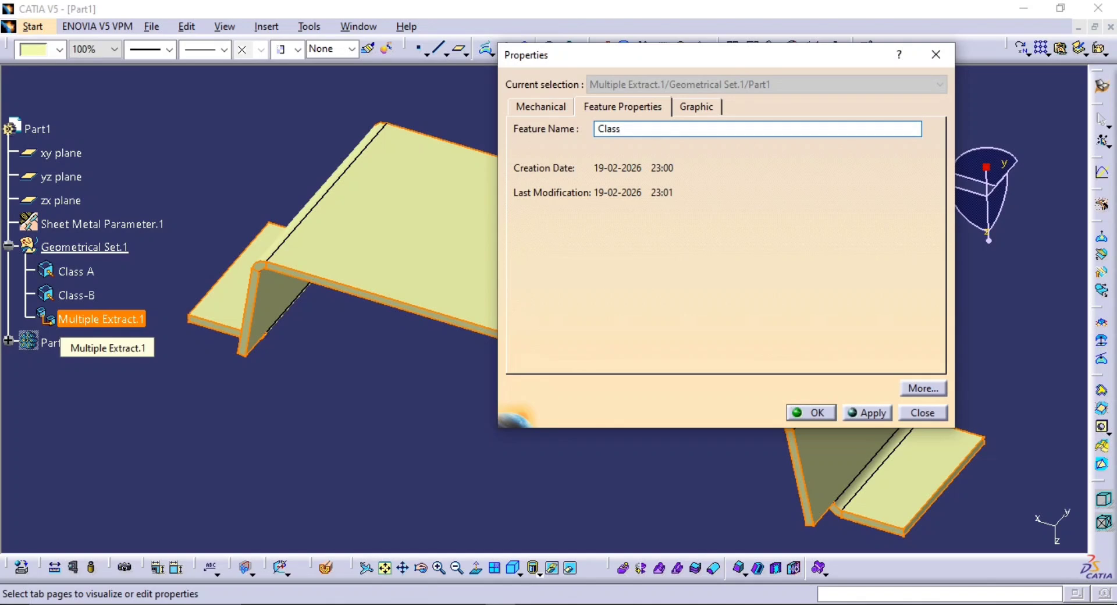
type("Class-c")
key("Return")
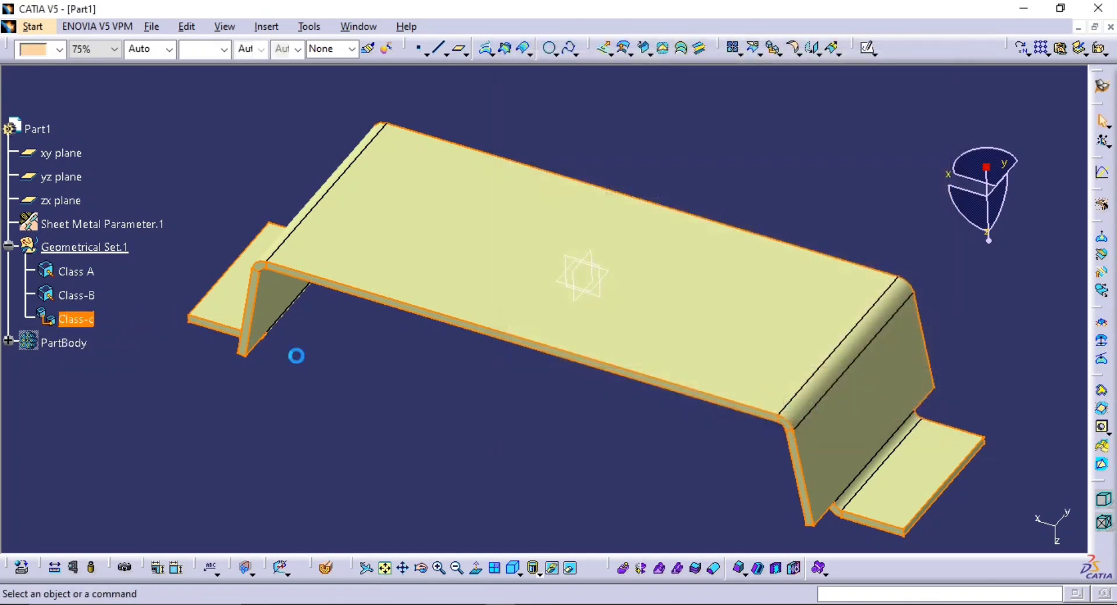
left_click(296, 355)
middle_click_drag(556, 356, 571, 391)
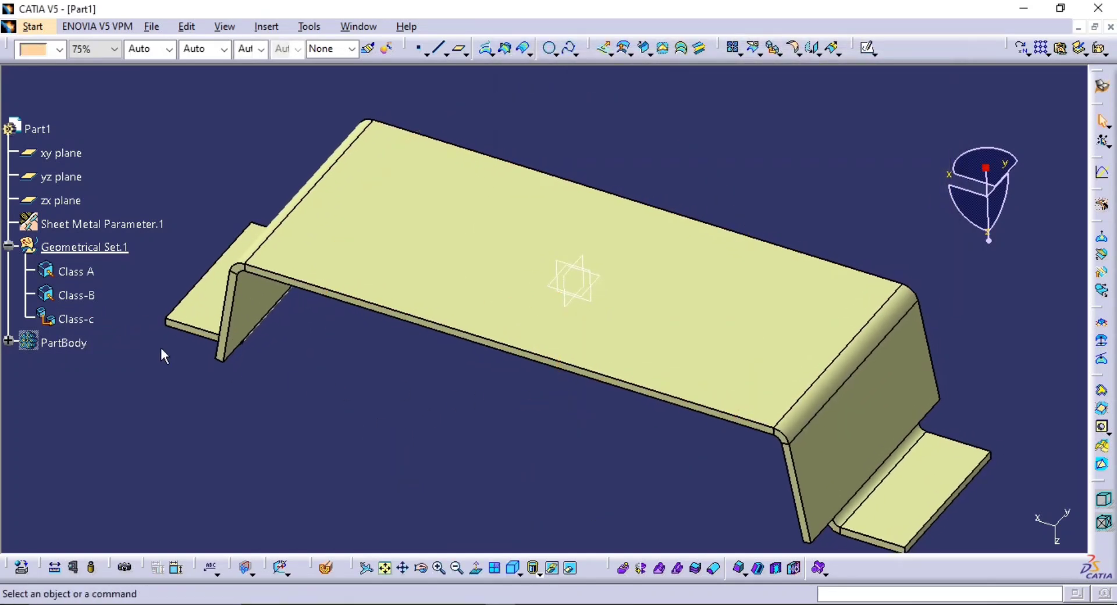
Hide the Class-c and Class-B surfaces so that only Class A is displayed
left_click(74, 319)
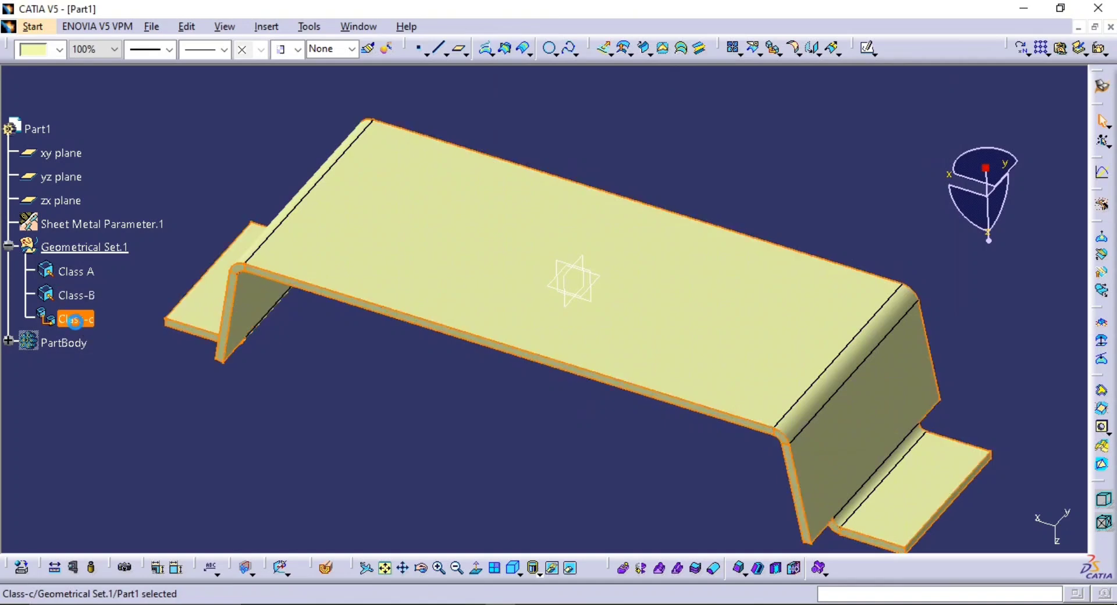
key("space")
left_click(75, 295, "ctrl")
key("space")
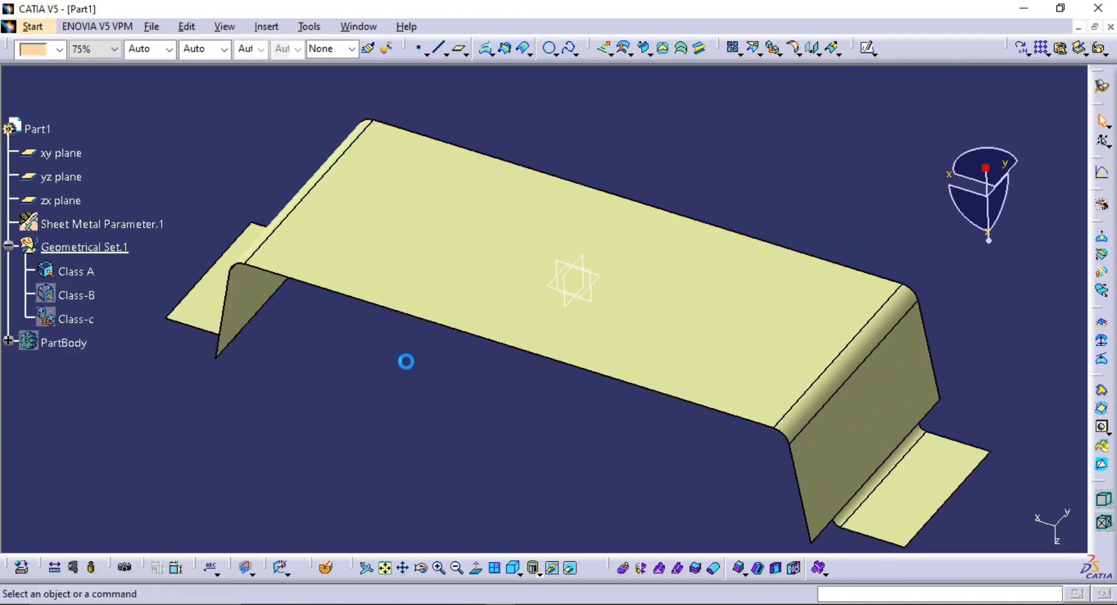
middle_click_drag(407, 362, 651, 435)
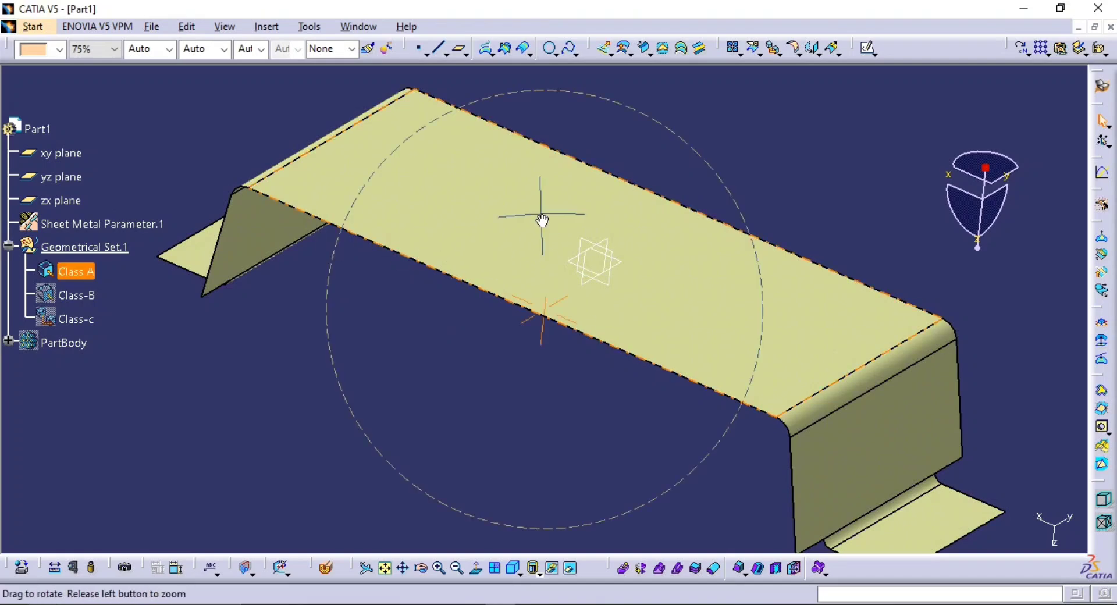
Examine the Class A outer surface of the bracket from several angles
middle_click_drag(542, 220, 695, 397)
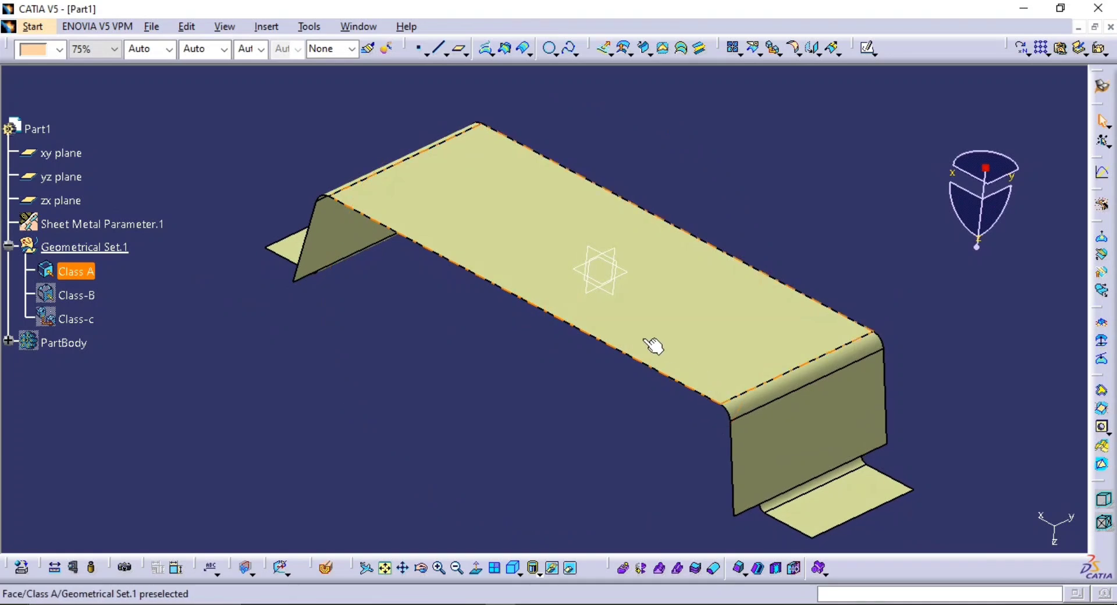
middle_click_drag(653, 345, 612, 278)
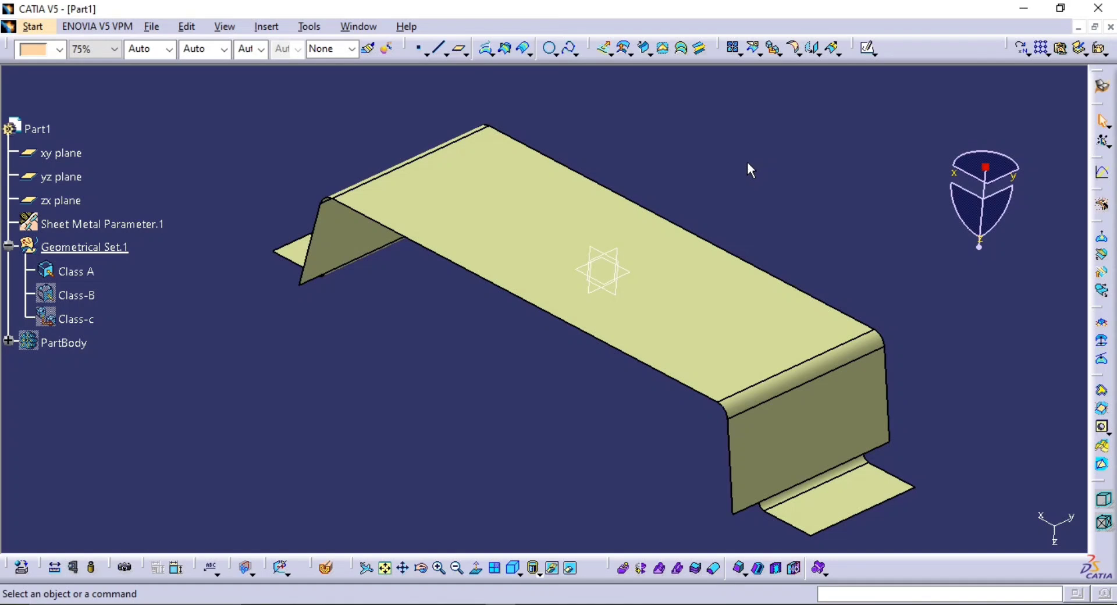
mouse_move(754, 233)
middle_mouse_down()
mouse_move(756, 269)
mouse_move(763, 232)
mouse_move(738, 240)
middle_mouse_up()
middle_click_drag(699, 271, 678, 250)
middle_click_drag(606, 392, 571, 362)
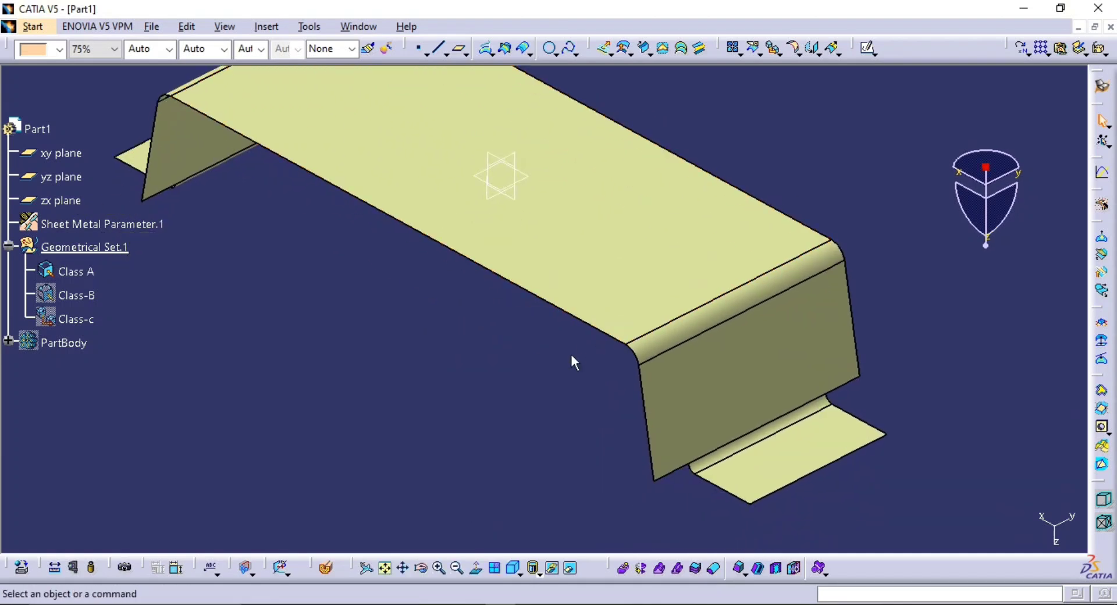
middle_click_drag(529, 270, 531, 294)
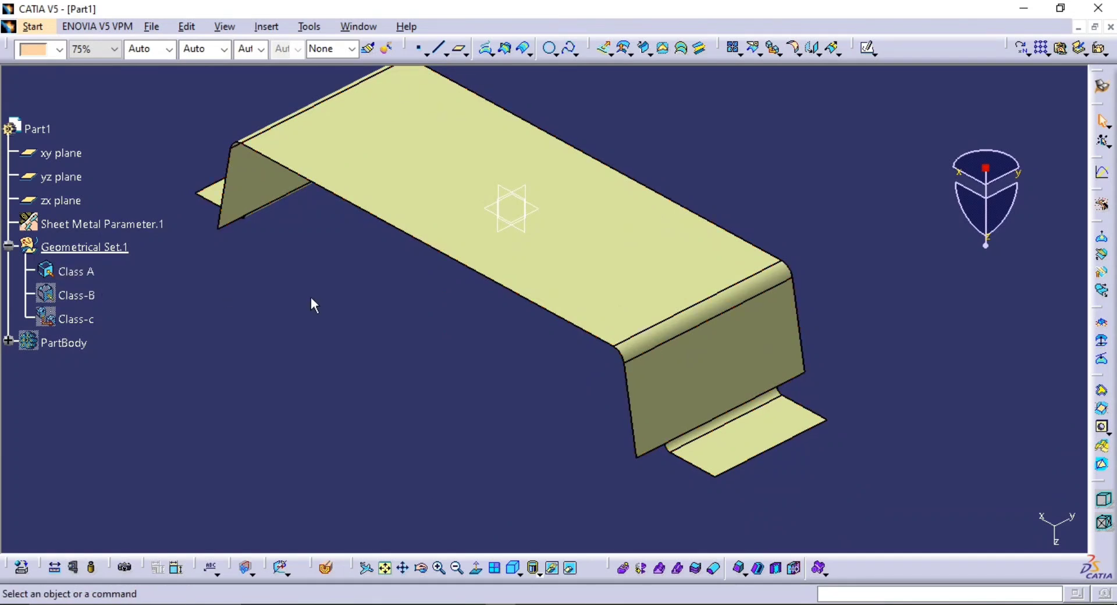
middle_click_drag(465, 323, 499, 330)
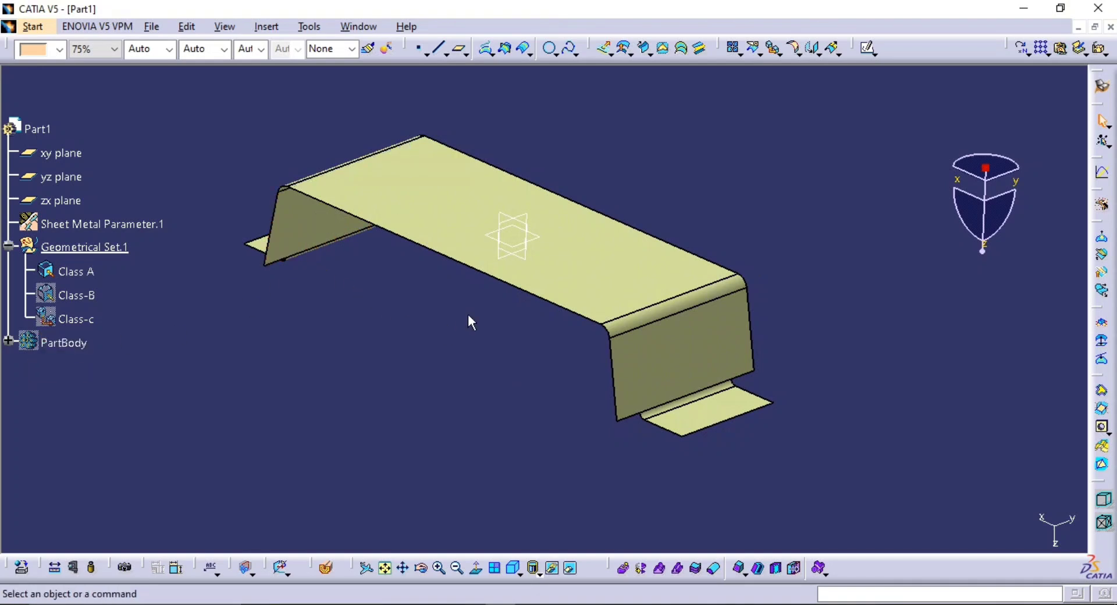
middle_click_drag(498, 270, 537, 206)
middle_click_drag(531, 251, 540, 300)
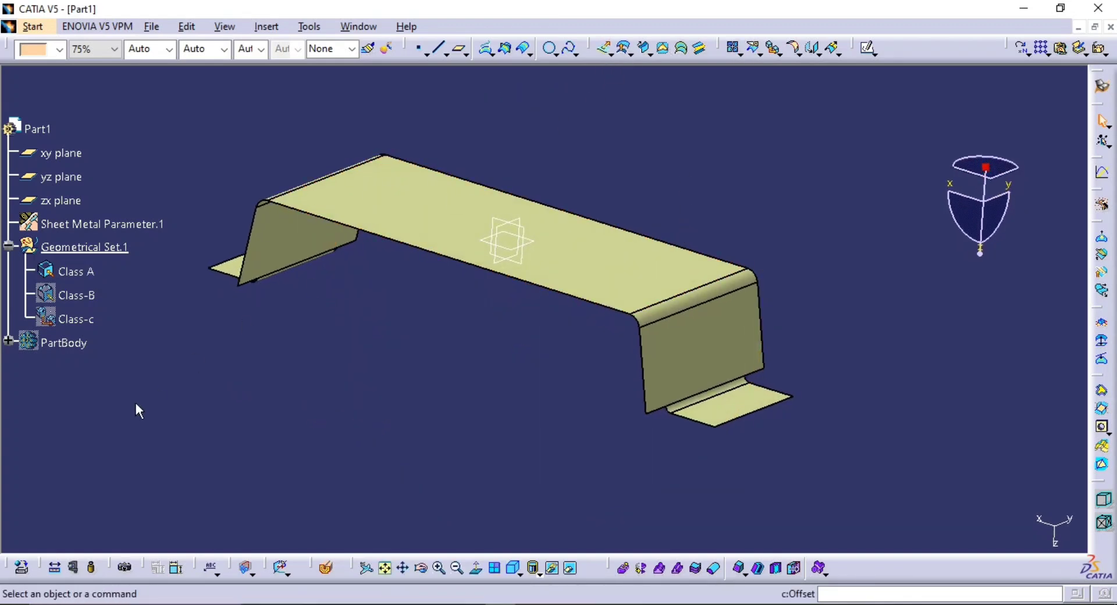
Hide the Class A surface and show the solid PartBody in its place
right_click(82, 272)
left_click(142, 302)
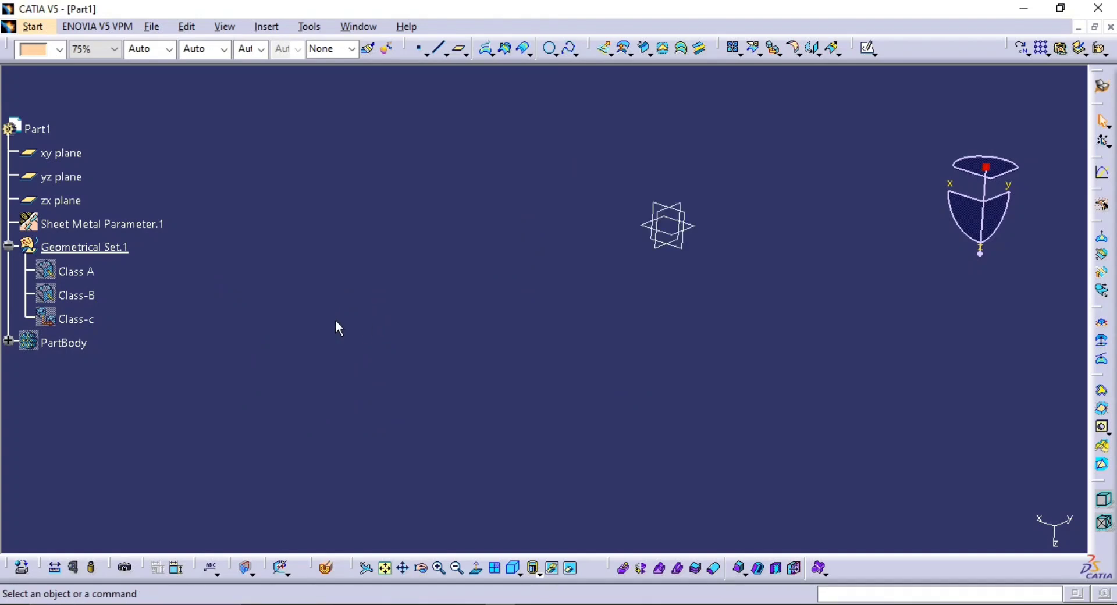
middle_click_drag(445, 340, 391, 350)
left_click(408, 387)
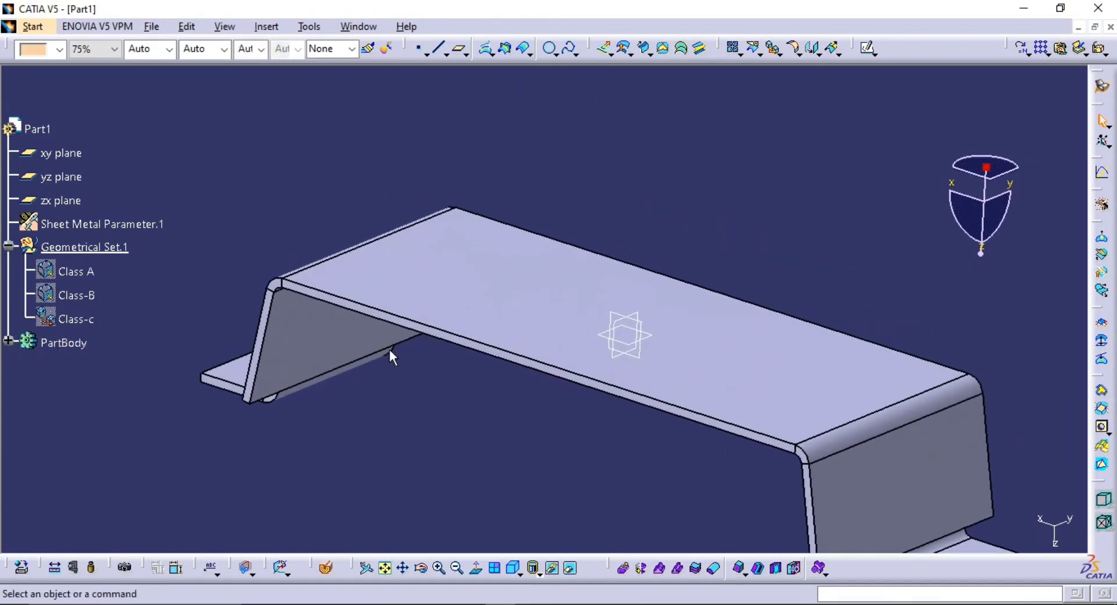
Measure the sheet thickness between the upper and lower faces of the bracket's main plate, without keeping the measure
left_click(57, 569)
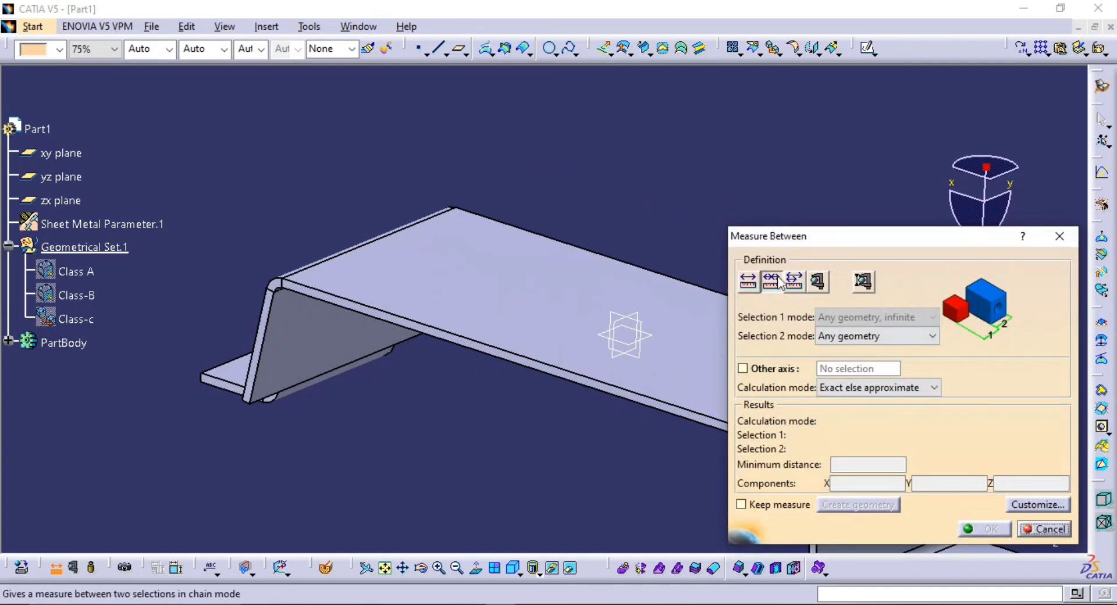
left_click(535, 313)
middle_click_drag(541, 379, 553, 286)
left_click(530, 347)
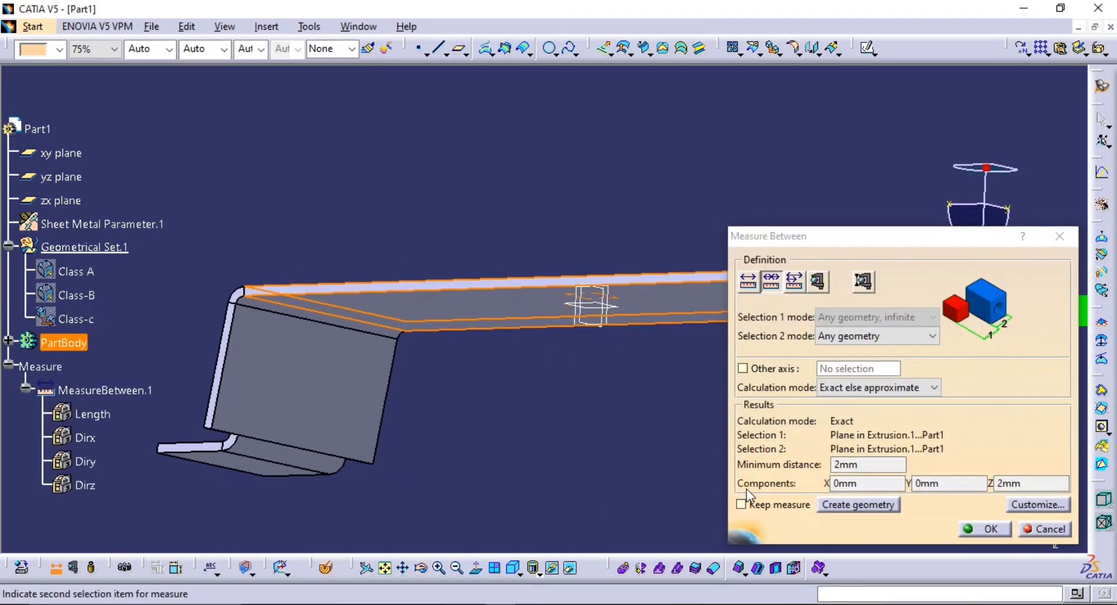
left_click(1022, 531)
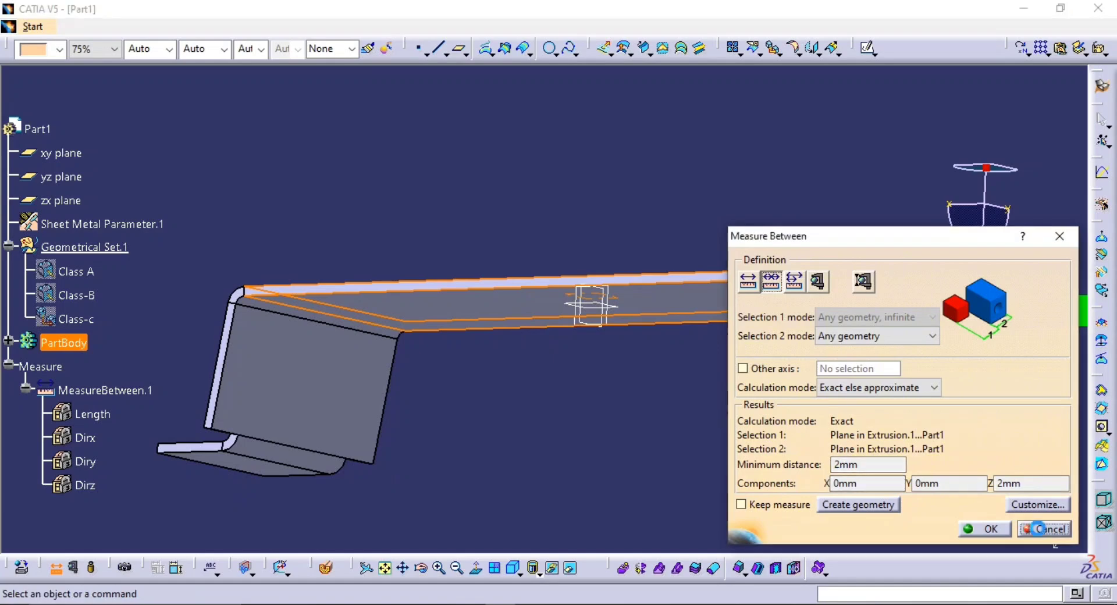
Hide the PartBody and display the Class A surface again
middle_click_drag(713, 379, 467, 356)
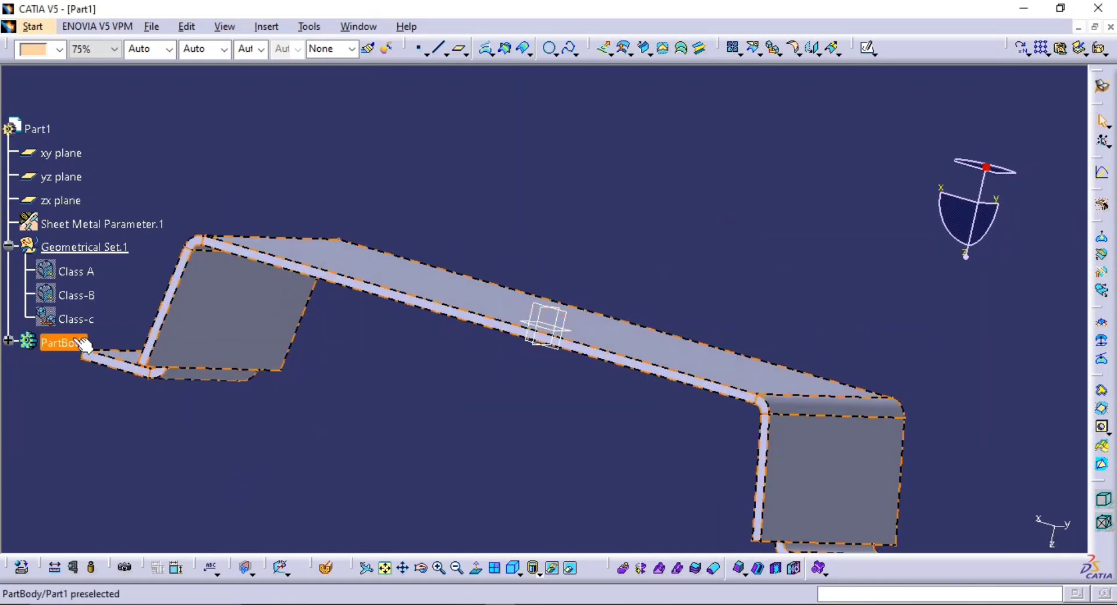
left_click(81, 343)
key("space")
key("space")
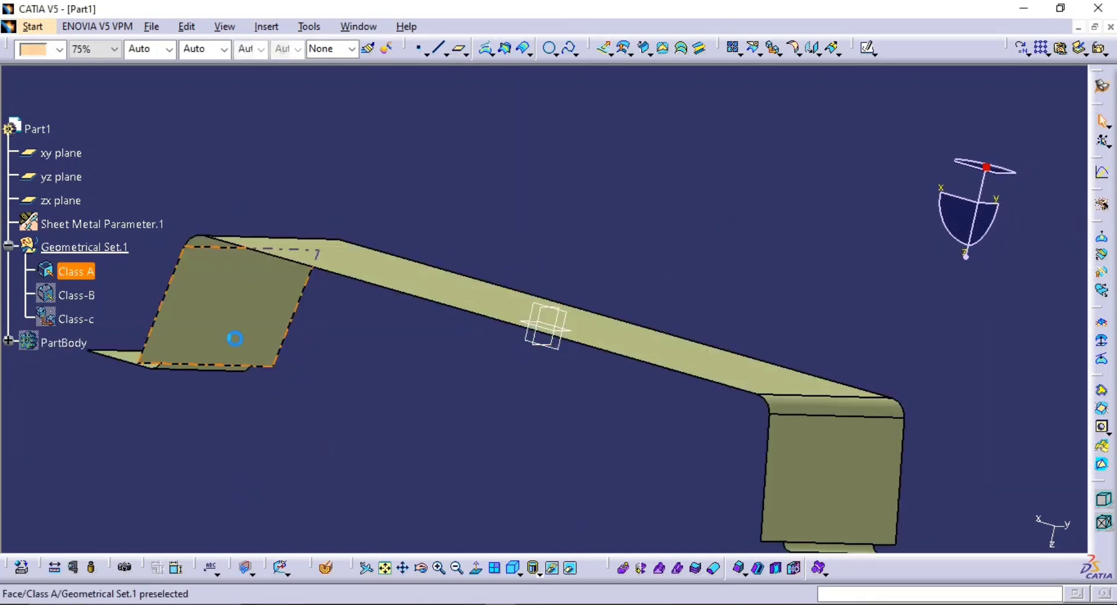
Offset the Class A surface inward by 2 mm to create the parallel inner surface
middle_click_drag(368, 299, 700, 199)
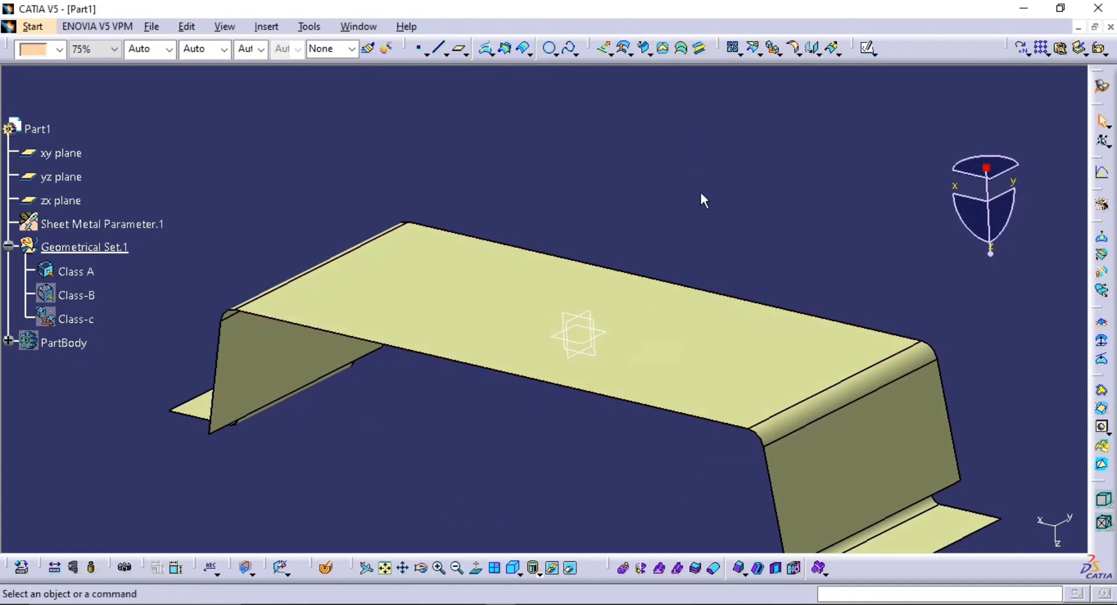
left_click(617, 48)
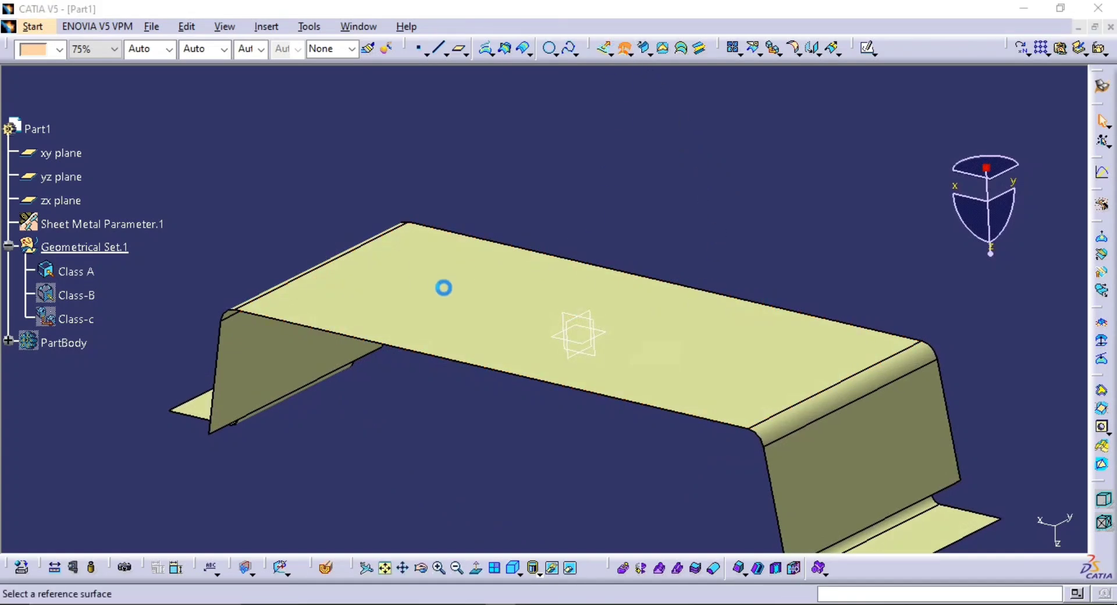
left_click(465, 300)
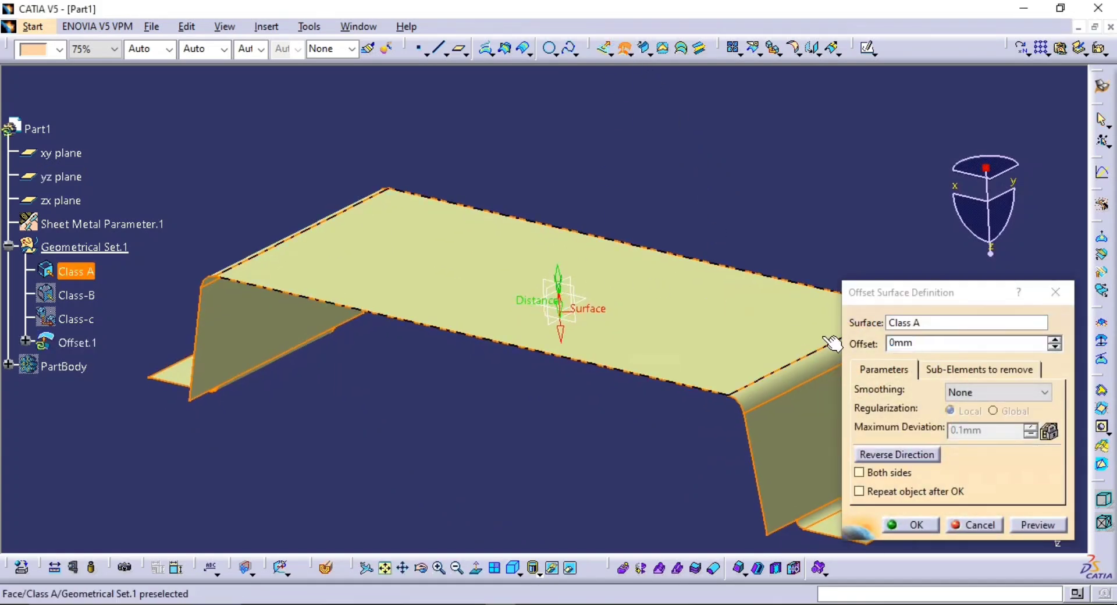
type("2")
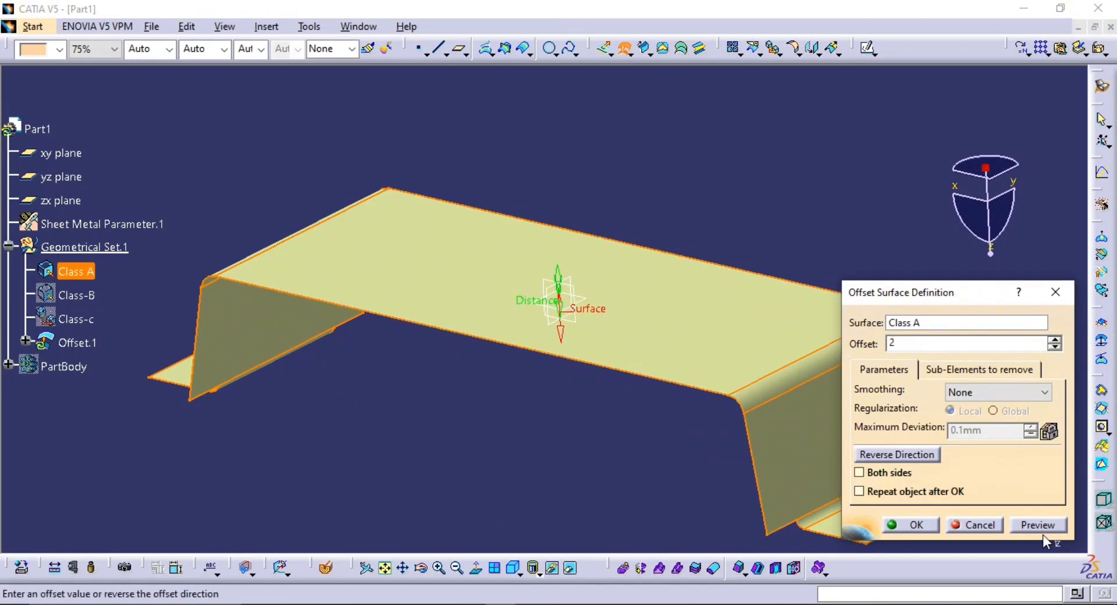
left_click(1037, 526)
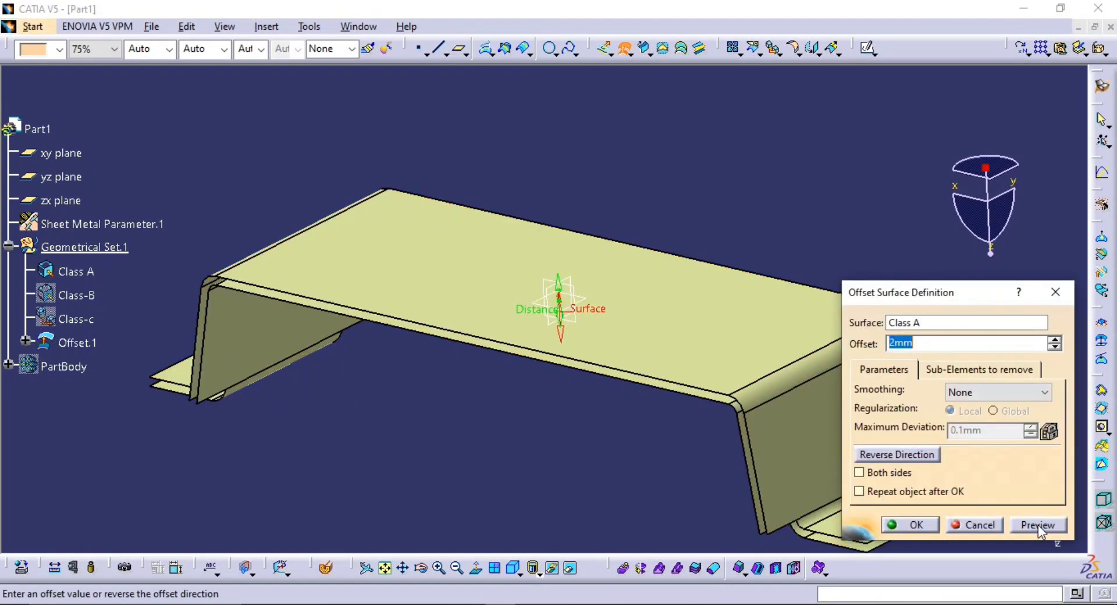
middle_click_drag(688, 394, 553, 359)
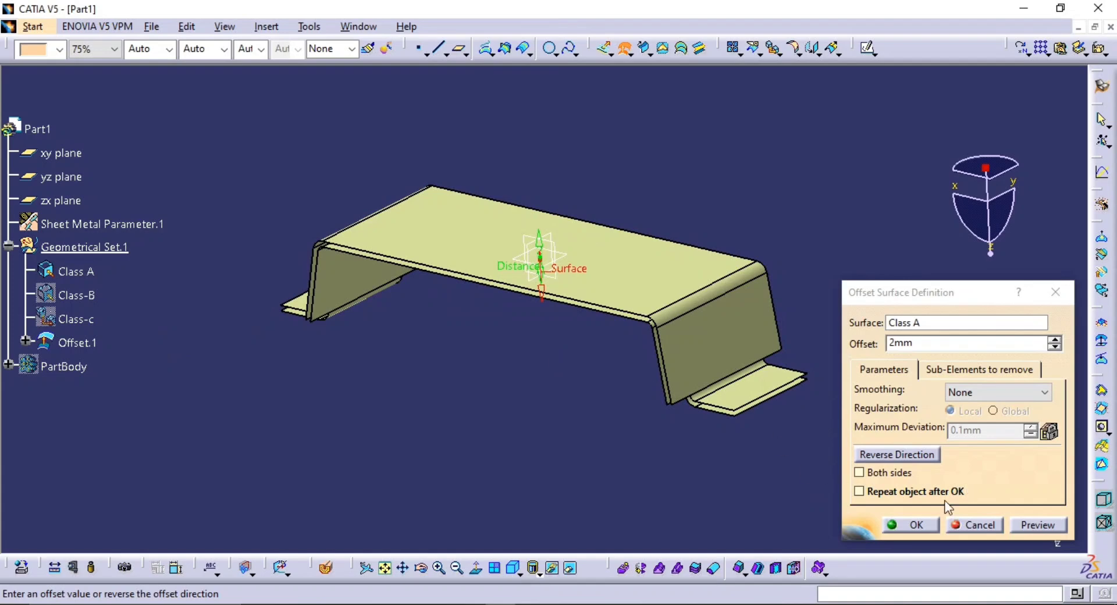
left_click(916, 525)
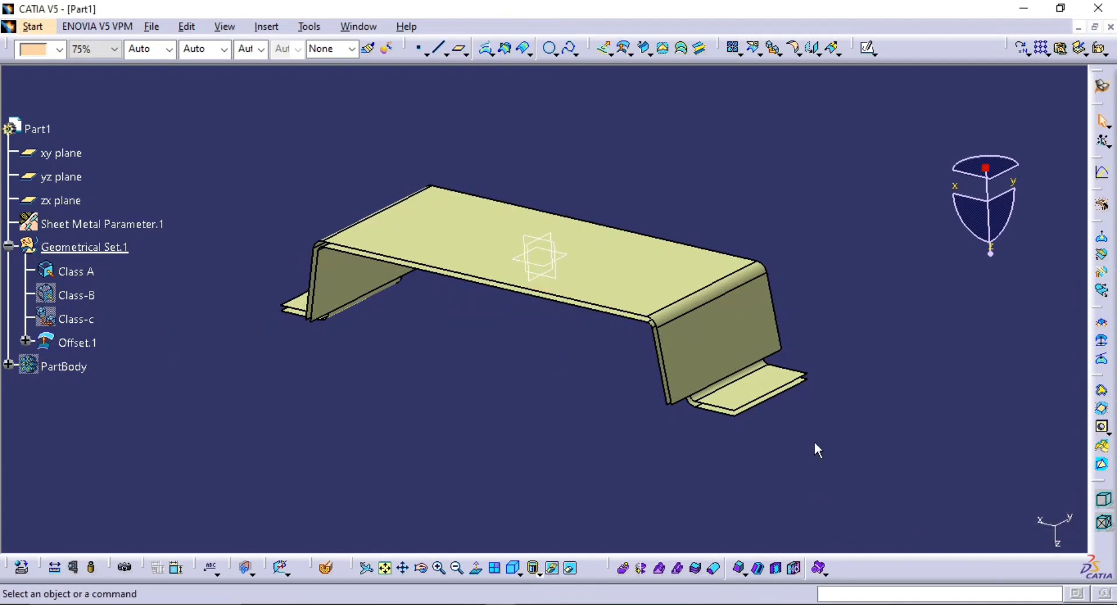
Examine the offset surface beneath Class A and the open edges between the two from several angles
middle_click_drag(798, 434, 777, 413)
middle_click_drag(704, 420, 756, 417)
left_click(583, 399)
middle_click_drag(578, 384, 668, 373)
middle_click_drag(826, 357, 618, 272)
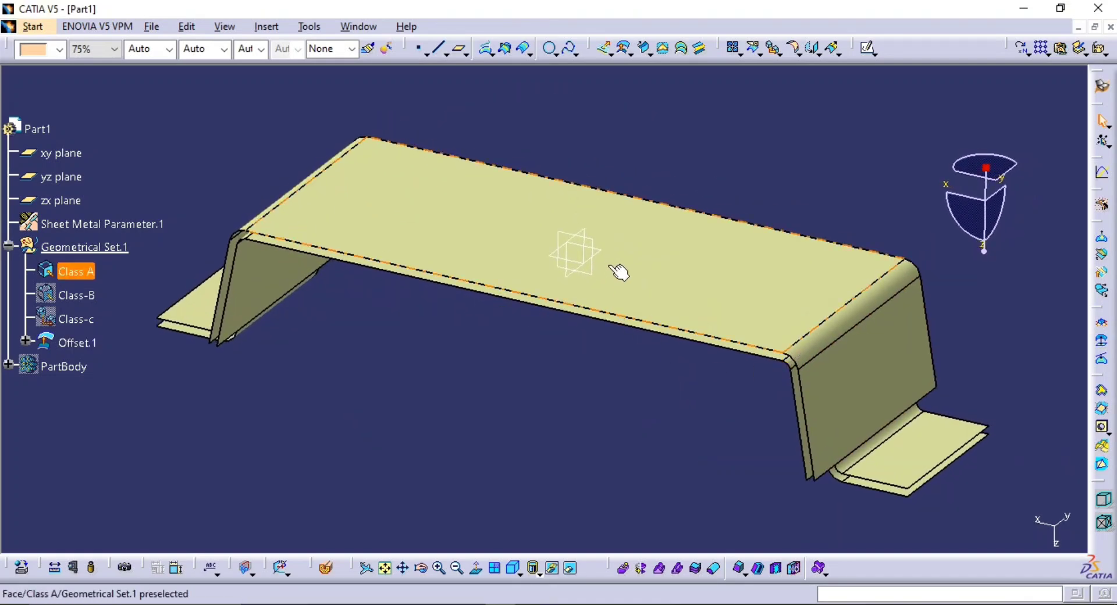
middle_click_drag(768, 413, 581, 360)
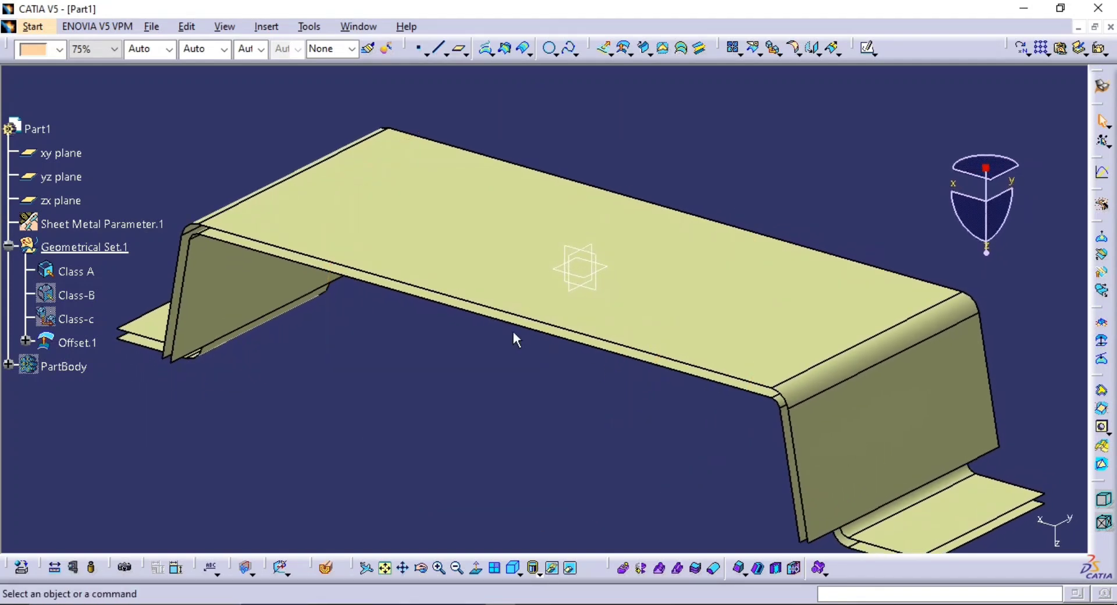
middle_click_drag(514, 336, 580, 375)
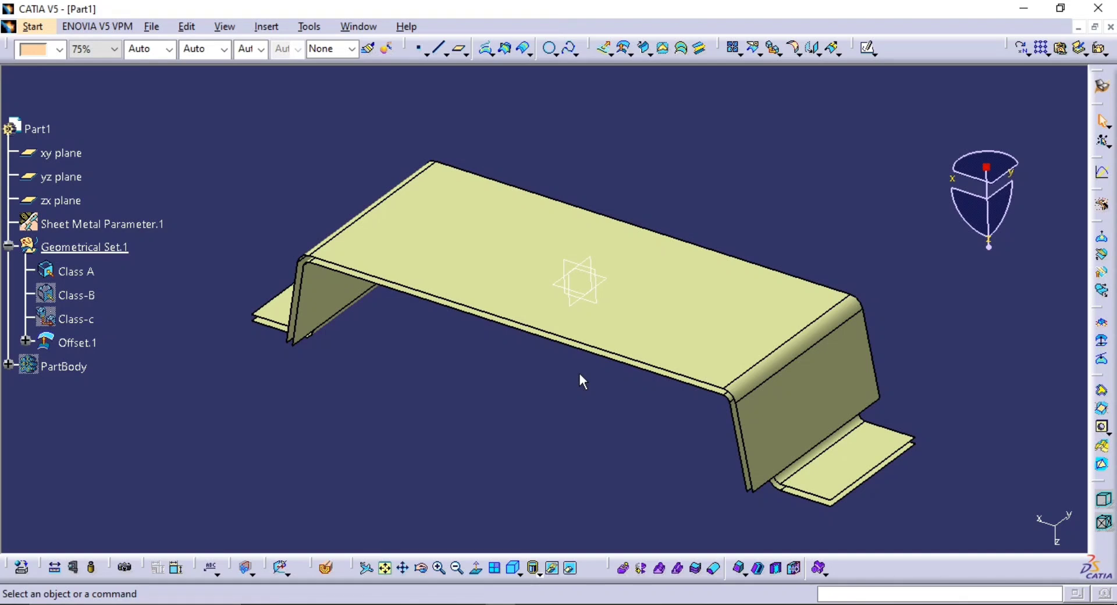
middle_click_drag(673, 344, 649, 388)
middle_click_drag(622, 345, 598, 355)
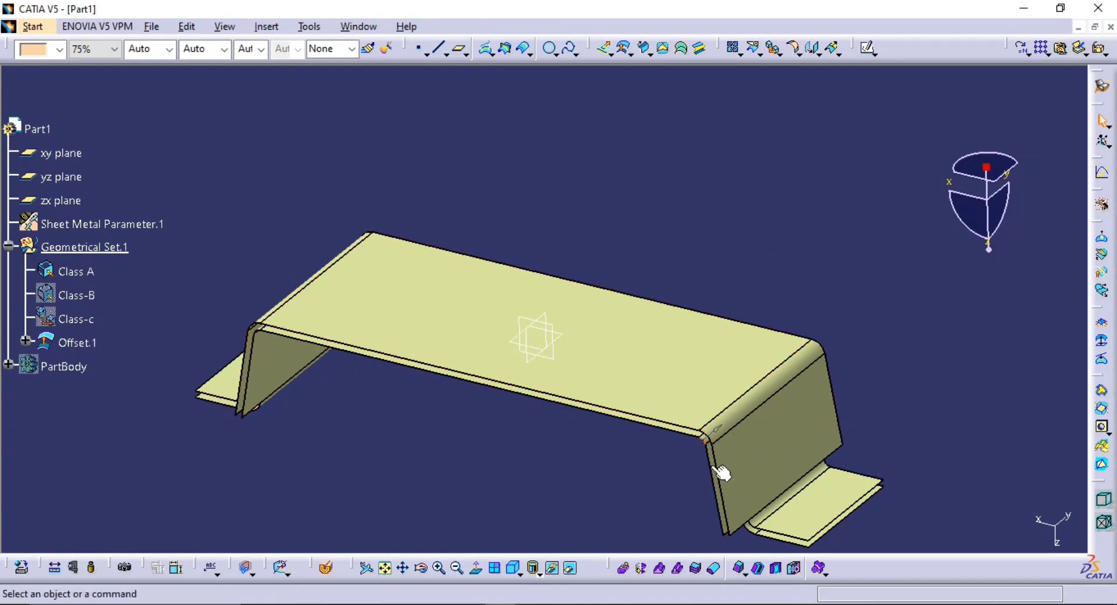
middle_click_drag(606, 377, 532, 370)
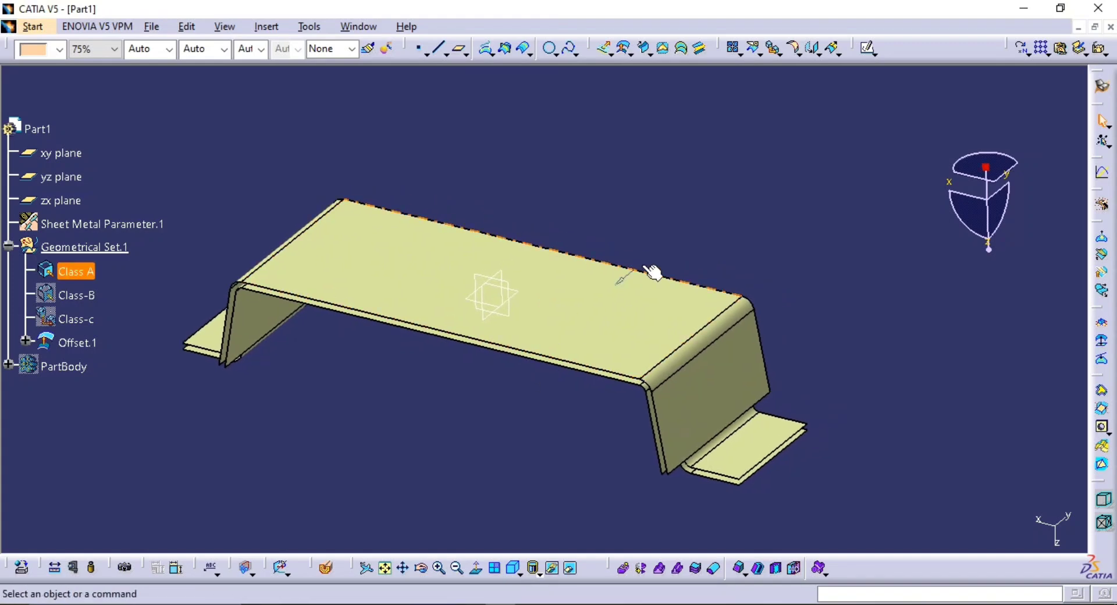
middle_click_drag(675, 239, 563, 289)
middle_click_drag(386, 331, 604, 334)
middle_click_drag(711, 346, 599, 299)
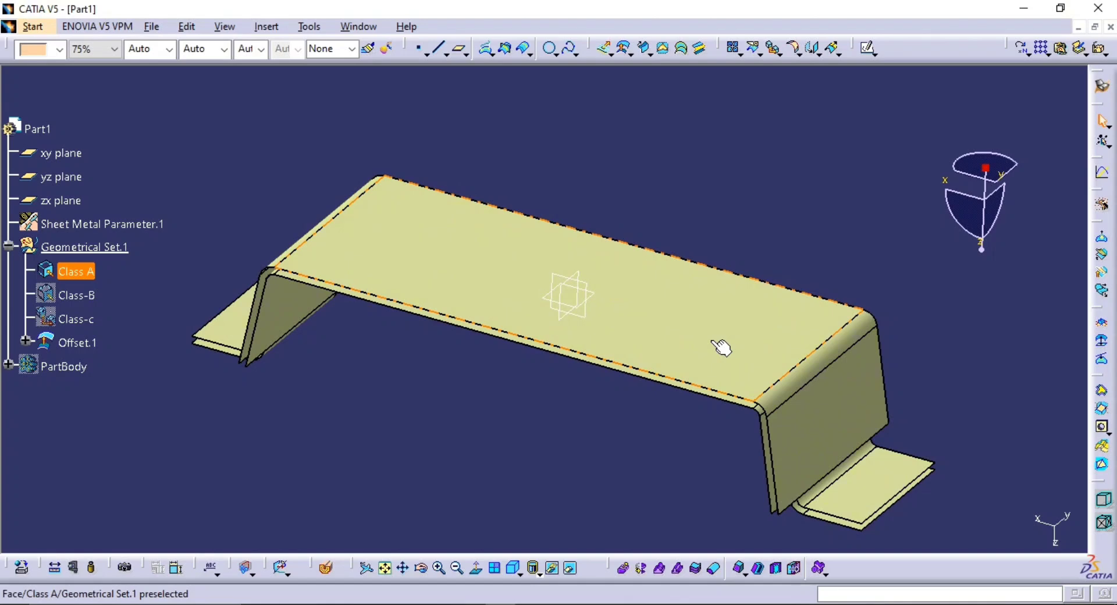
middle_click_drag(730, 396, 638, 295)
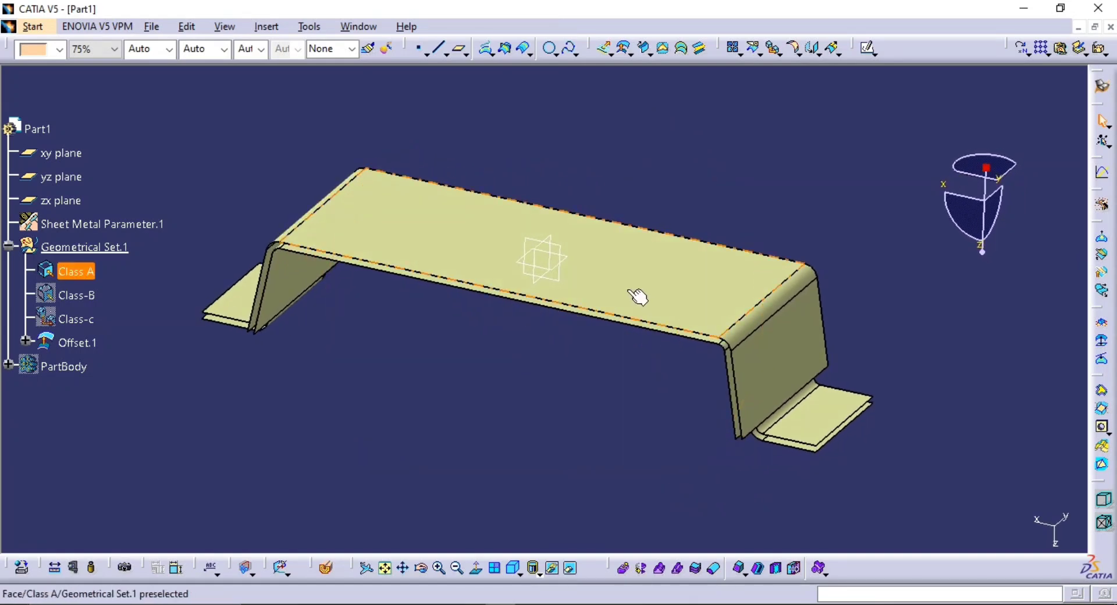
middle_click_drag(444, 264, 451, 296)
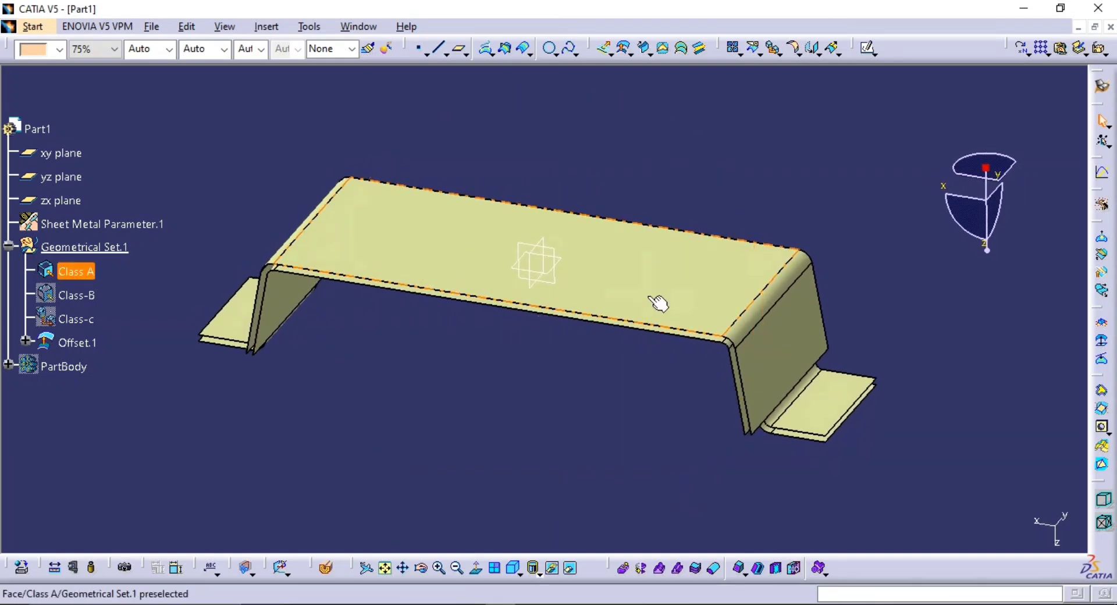
middle_click_drag(658, 302, 680, 277)
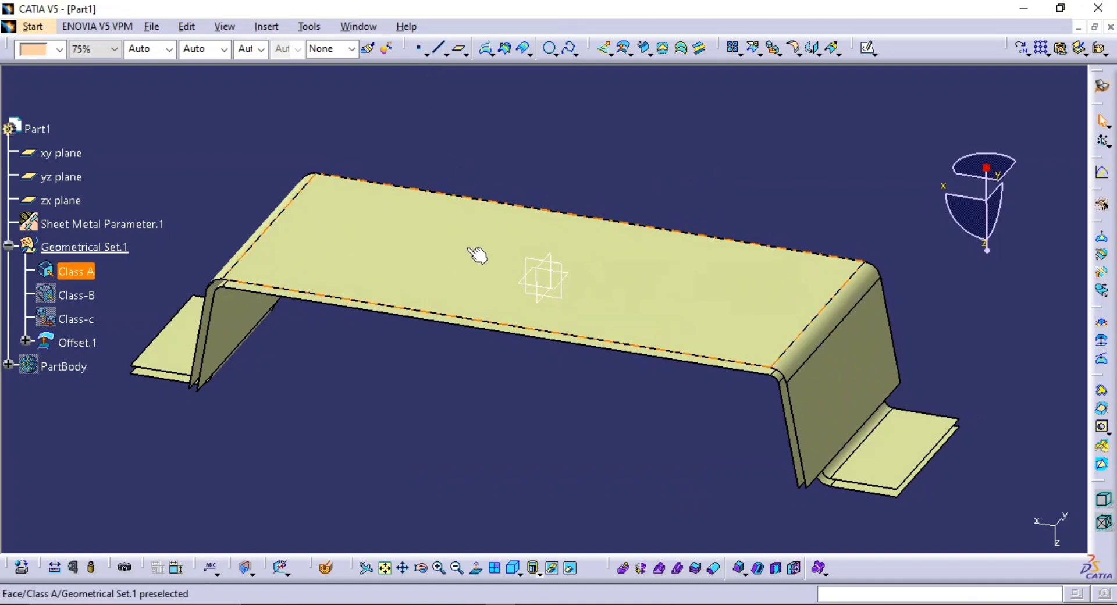
middle_click_drag(538, 295, 606, 191)
middle_click_drag(803, 284, 781, 271)
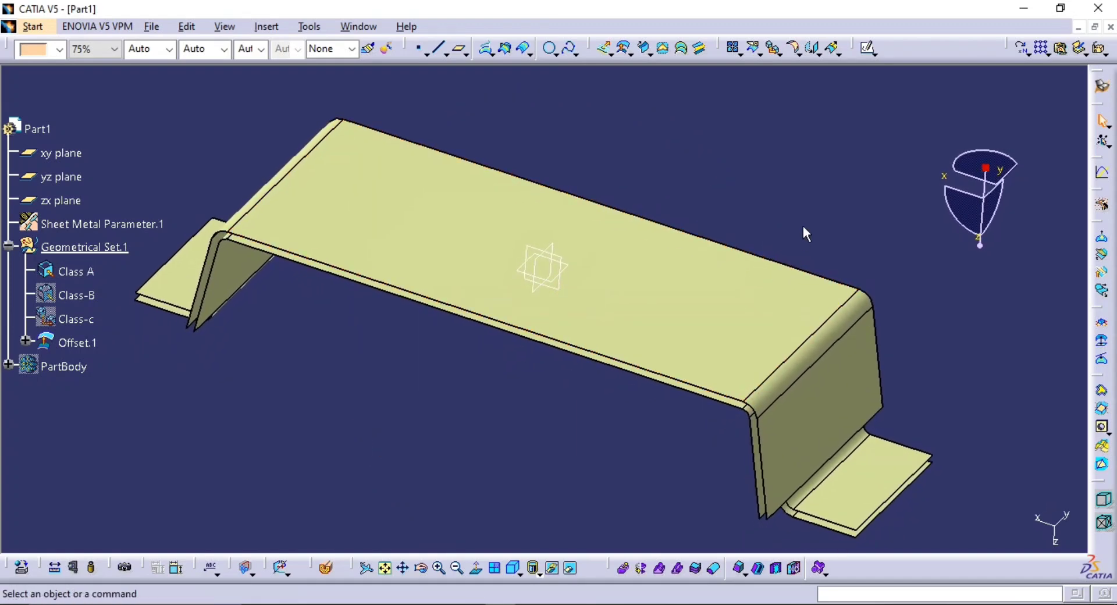
middle_click_drag(651, 291, 608, 322)
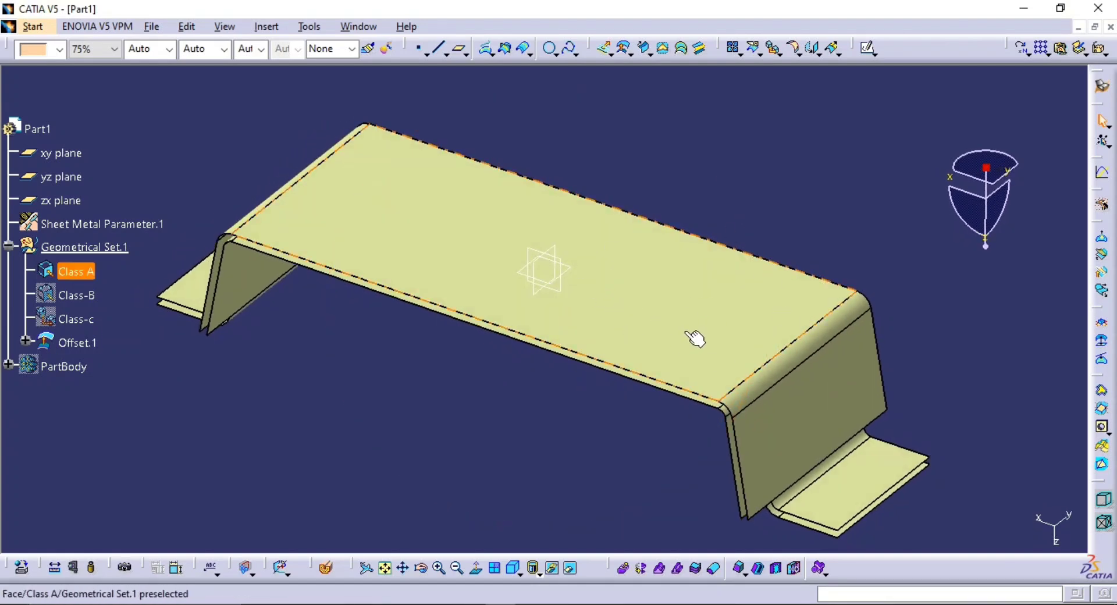
middle_click_drag(670, 300, 514, 284)
middle_click_drag(514, 284, 537, 308)
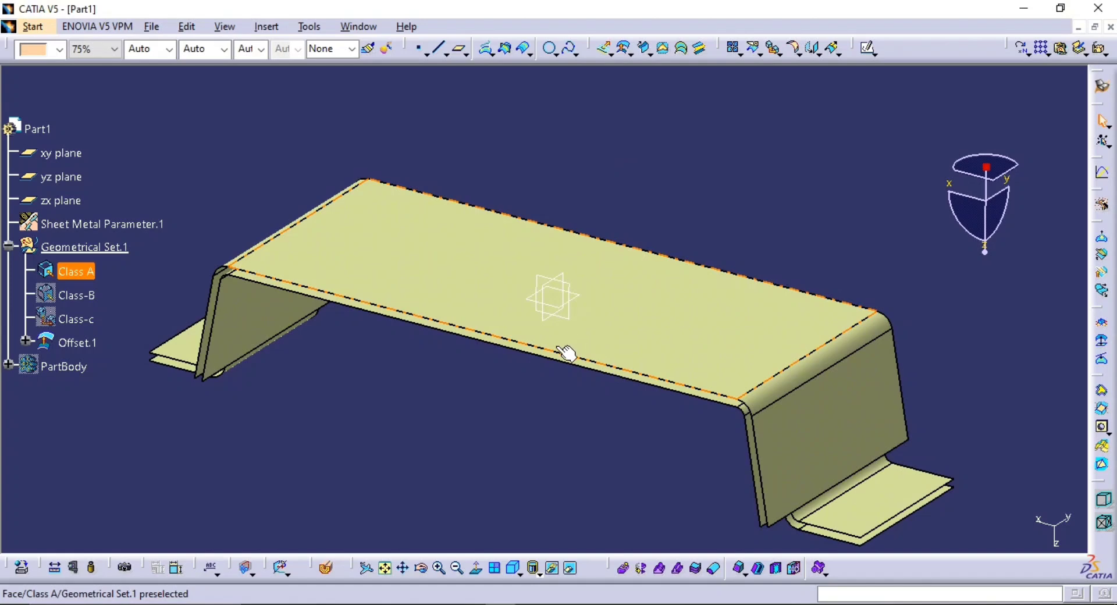
mouse_move(567, 352)
middle_mouse_down()
mouse_move(568, 379)
mouse_move(582, 364)
middle_mouse_up()
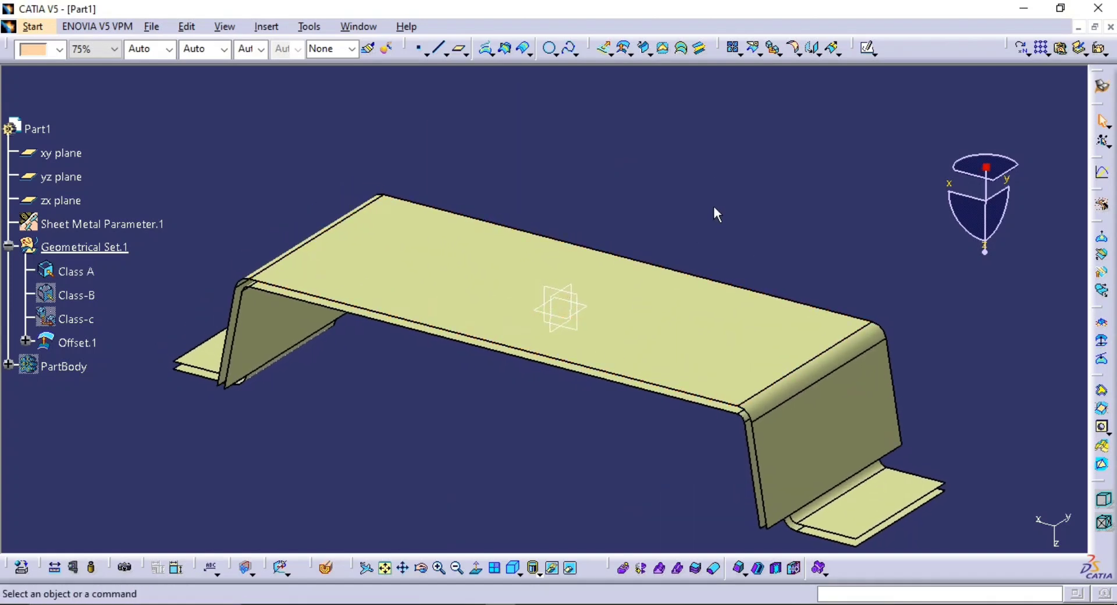
Create a boundary curve around all the free edges of the Class A surface, without limits
left_click(797, 53)
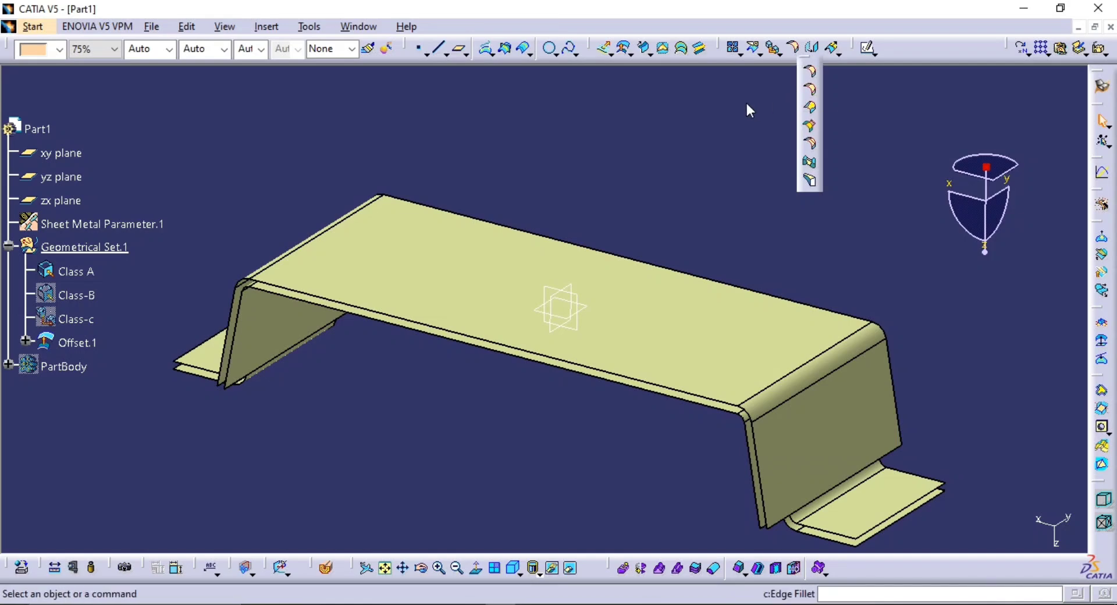
left_click(777, 51)
left_click(792, 74)
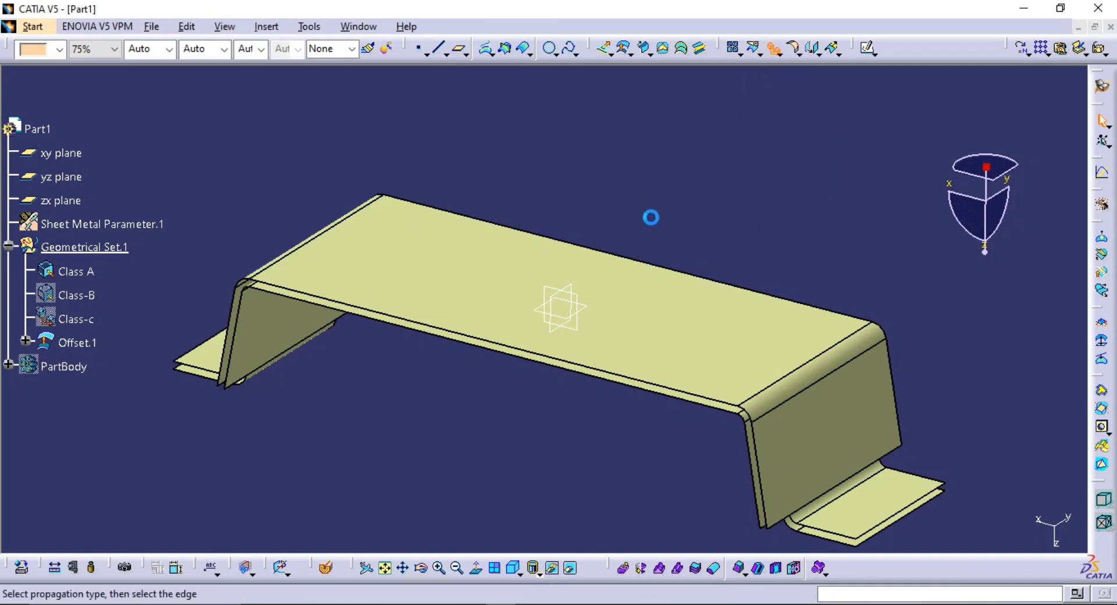
middle_click_drag(707, 378, 610, 280)
left_click(652, 270)
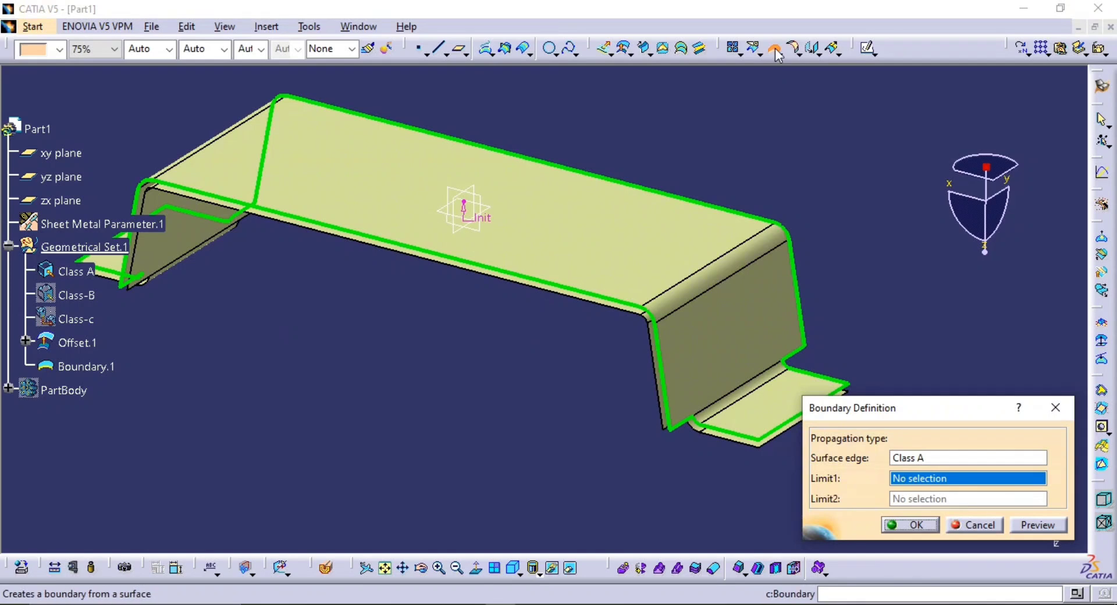
middle_click_drag(799, 212, 763, 196)
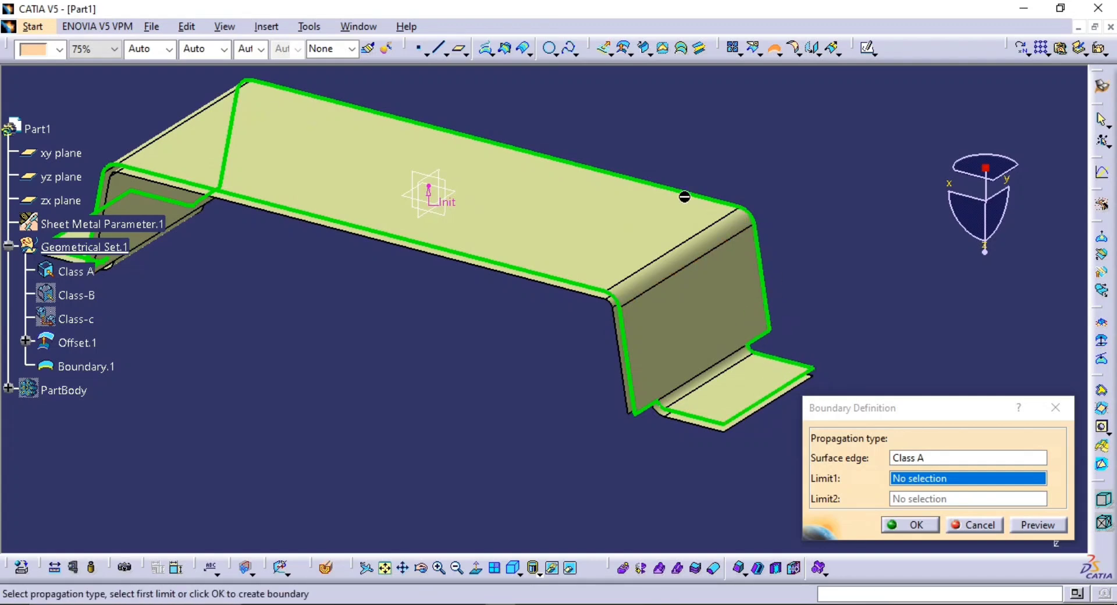
left_click(893, 527)
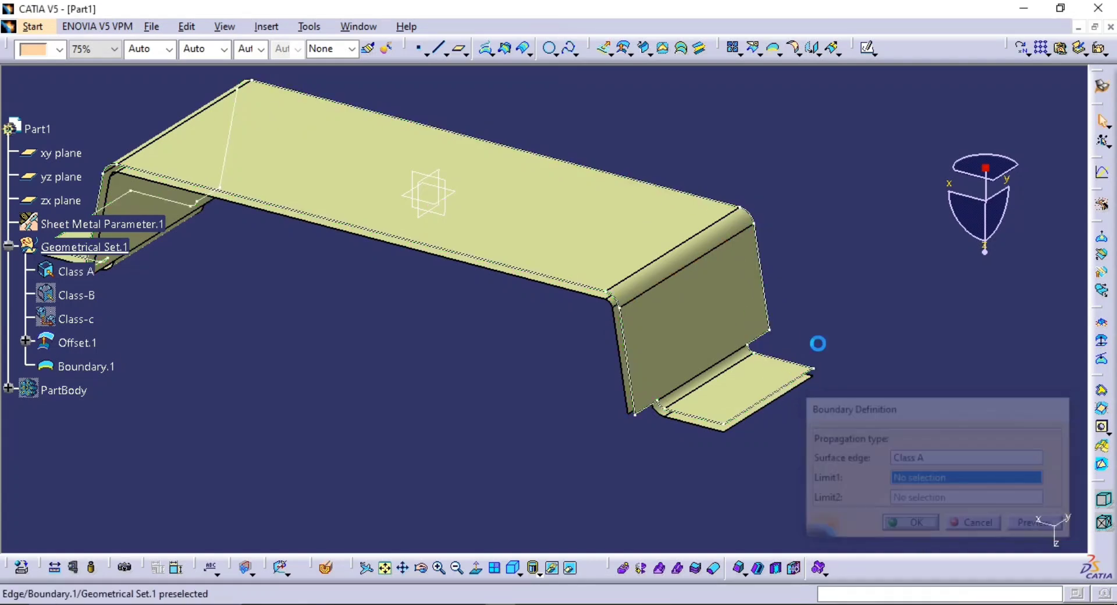
Create a second boundary curve around all the free edges of the offset surface beneath Class A
middle_click_drag(762, 324, 745, 326)
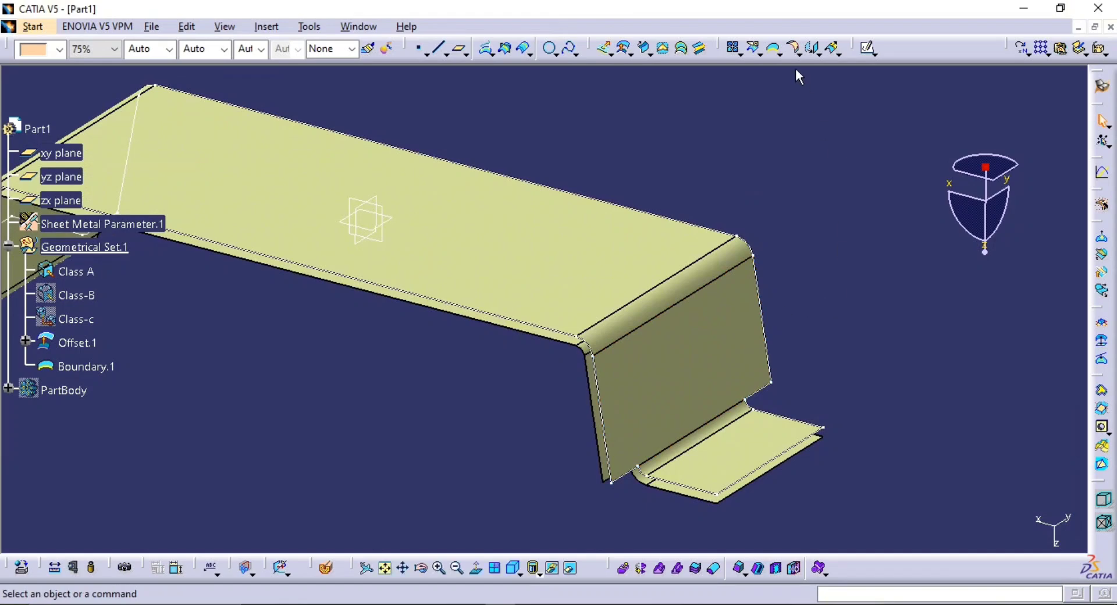
left_click(776, 58)
middle_click_drag(531, 301, 538, 157)
left_click(518, 260)
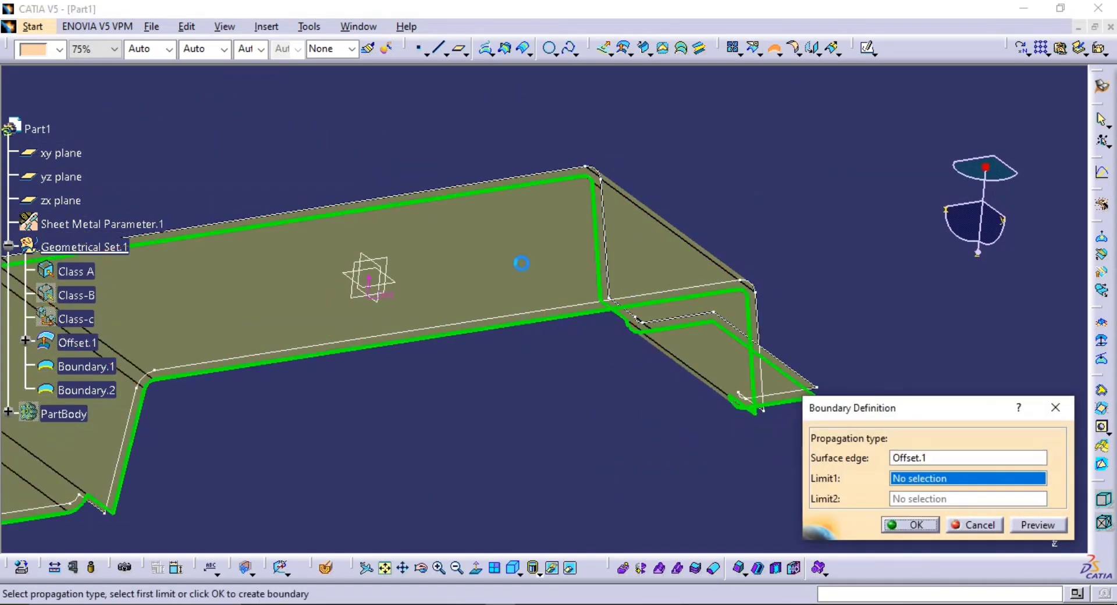
left_click(910, 525)
Create a blend surface across the thickness gap, with the offset surface's boundary as first curve and the Class A boundary as second curve
middle_click_drag(551, 294, 464, 373)
middle_click_drag(527, 394, 573, 444)
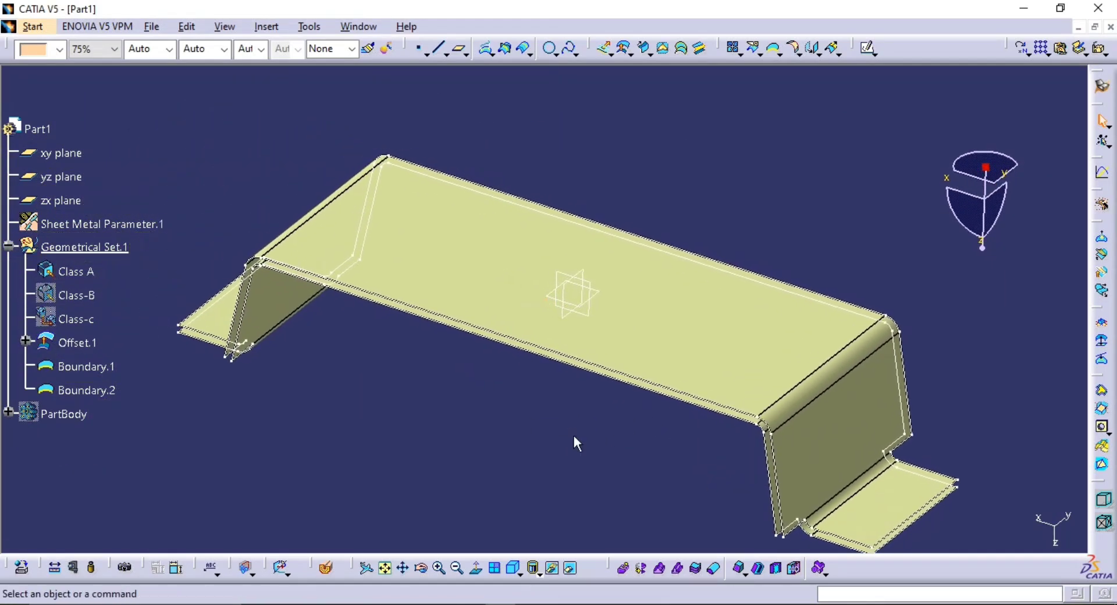
middle_click_drag(497, 241, 551, 227)
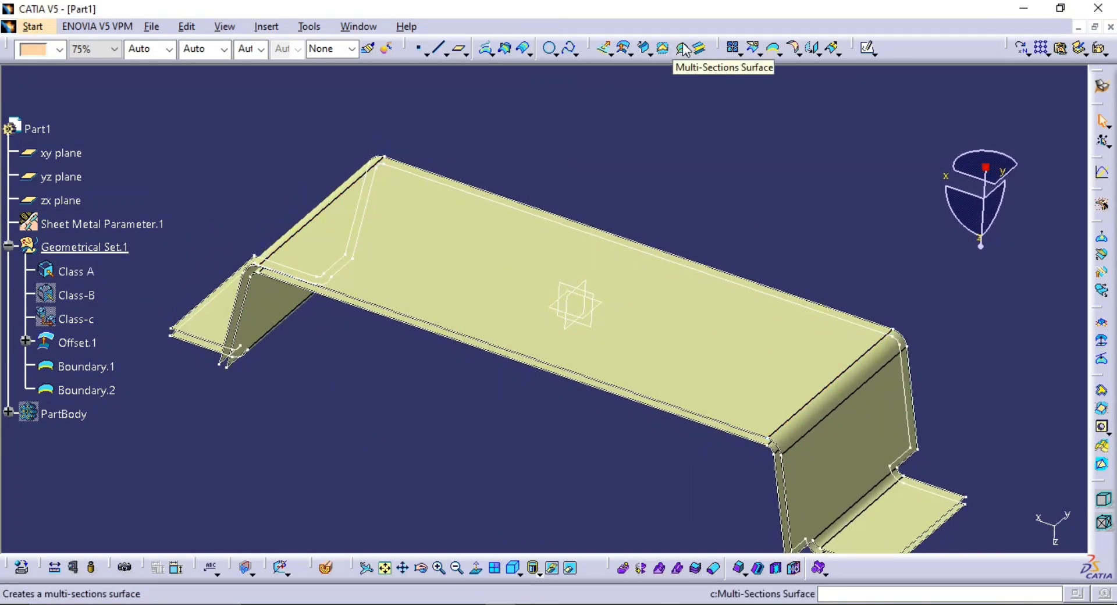
left_click(699, 48)
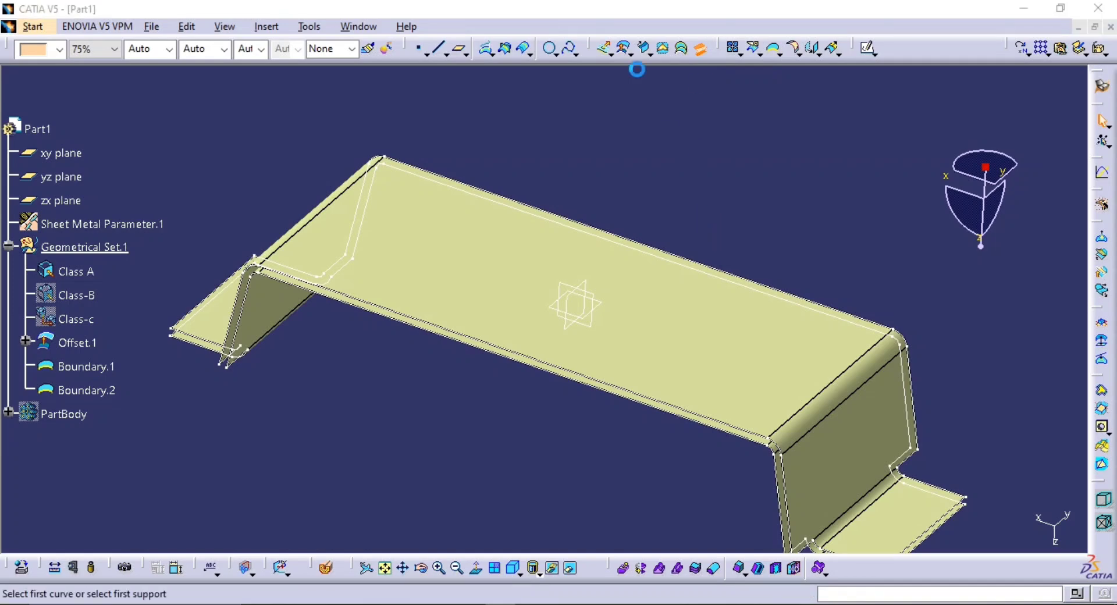
middle_click_drag(629, 211, 483, 111)
middle_click_drag(605, 250, 589, 300)
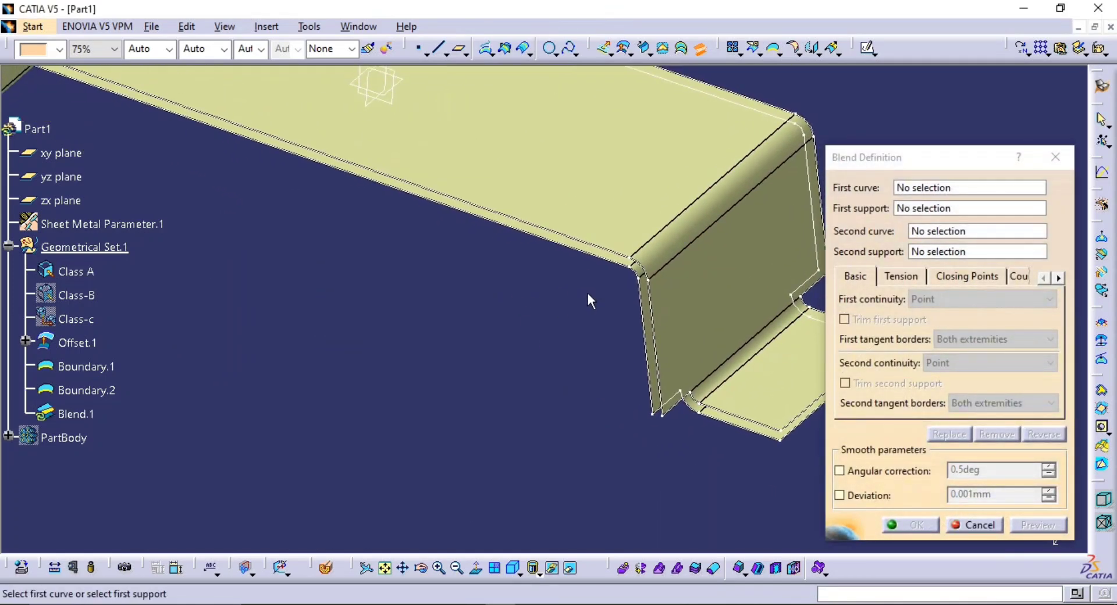
left_click(617, 265)
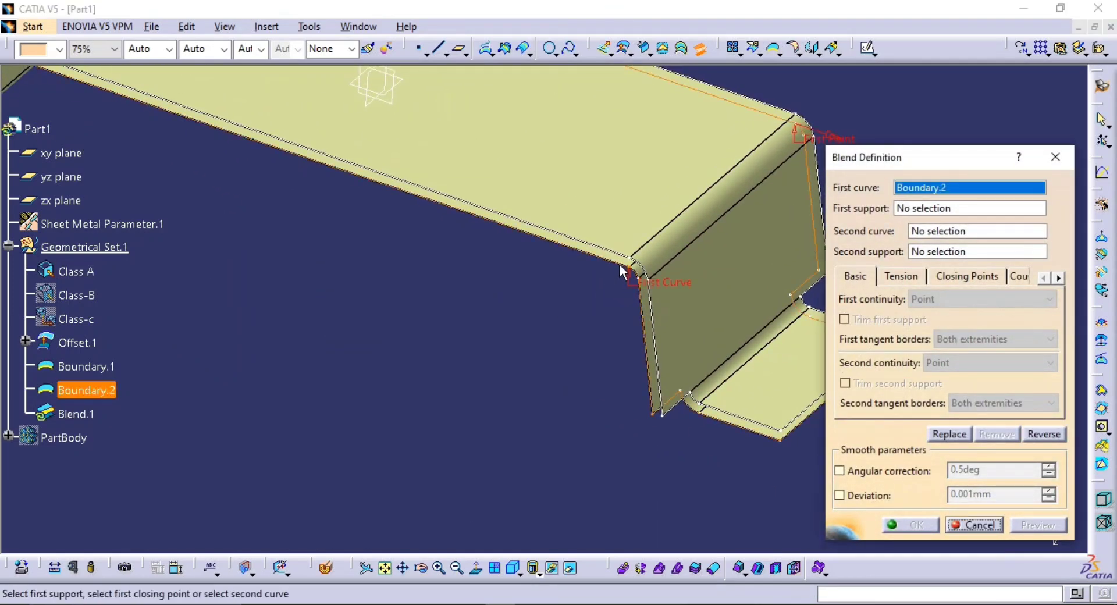
left_click(628, 259)
middle_click_drag(660, 291, 653, 370)
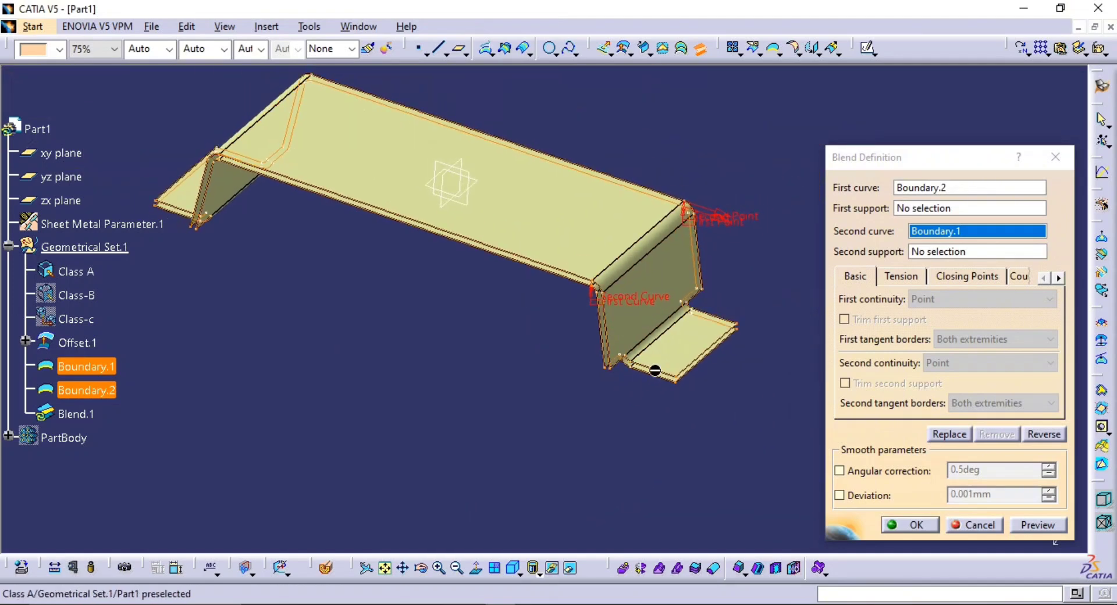
middle_click_drag(753, 222, 721, 148)
middle_click_drag(720, 149, 384, 347)
middle_click_drag(571, 292, 515, 235)
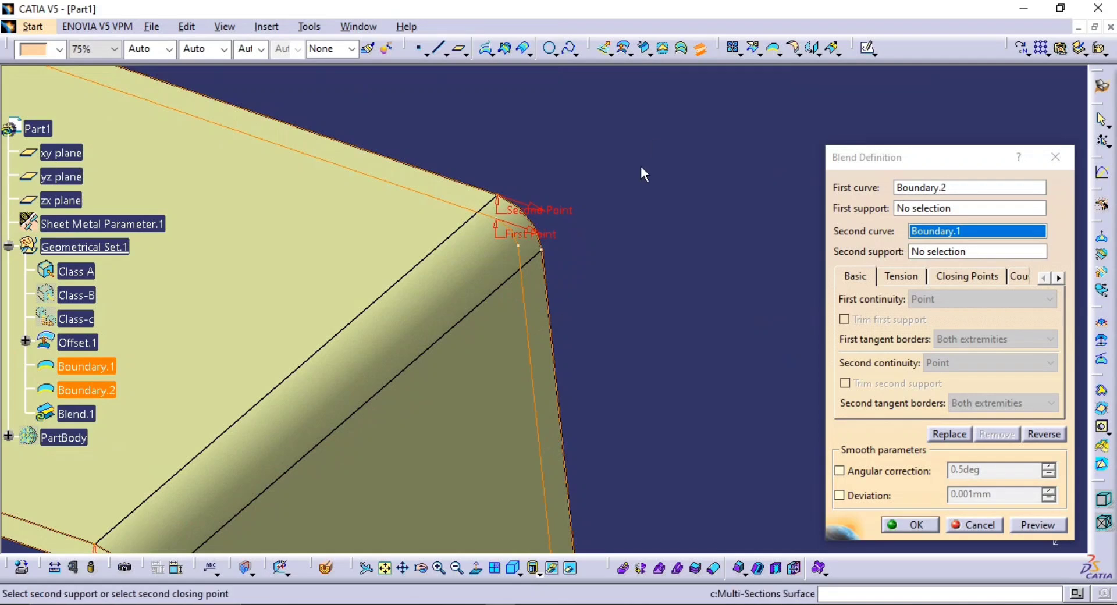
middle_click_drag(609, 194, 630, 265)
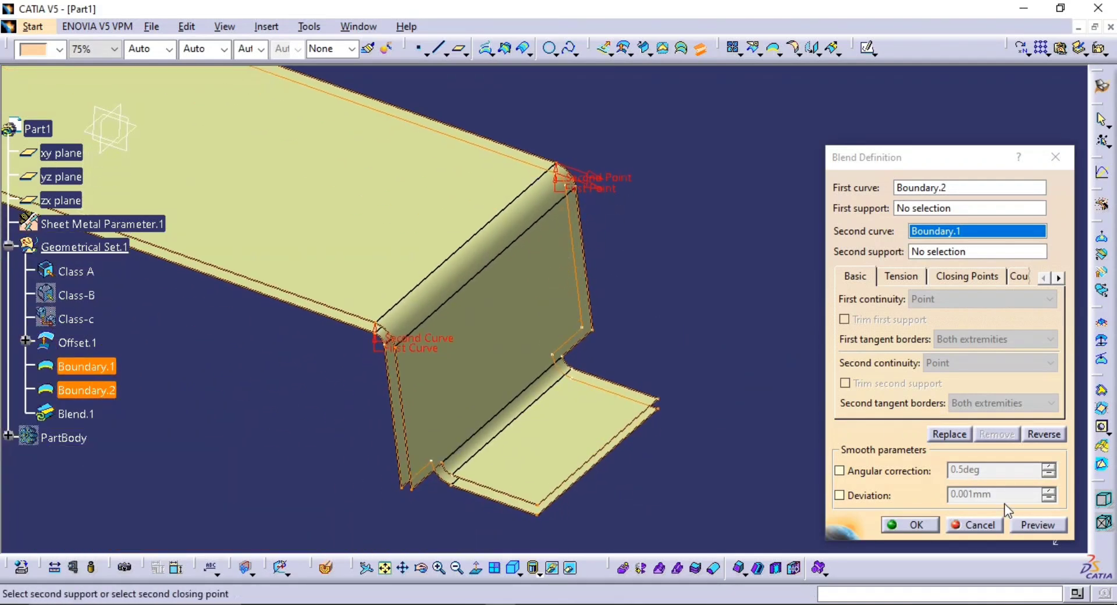
left_click(1037, 519)
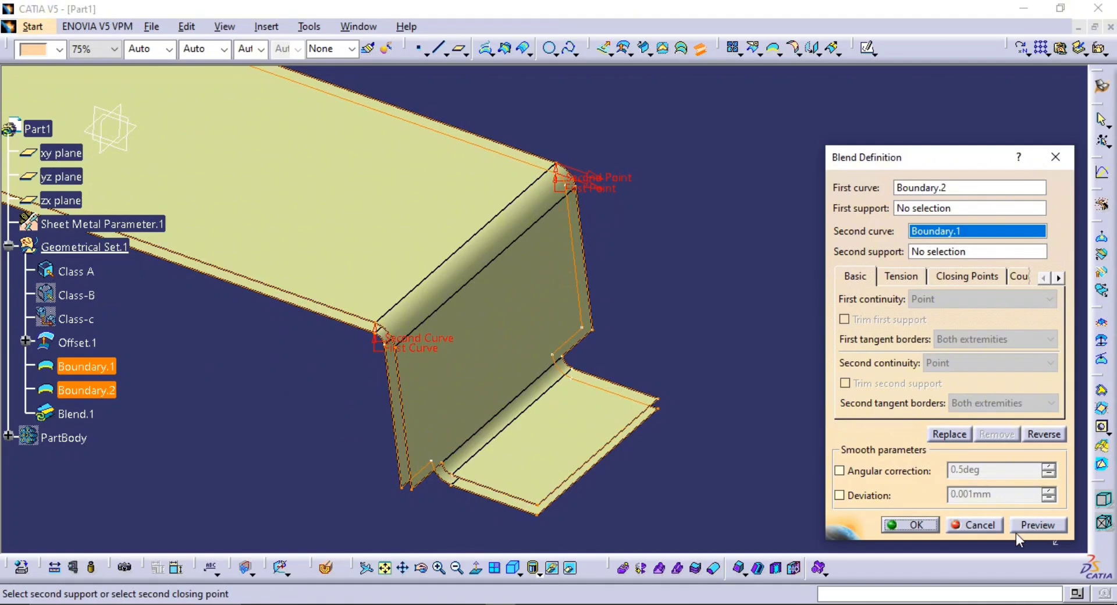
left_click(909, 524)
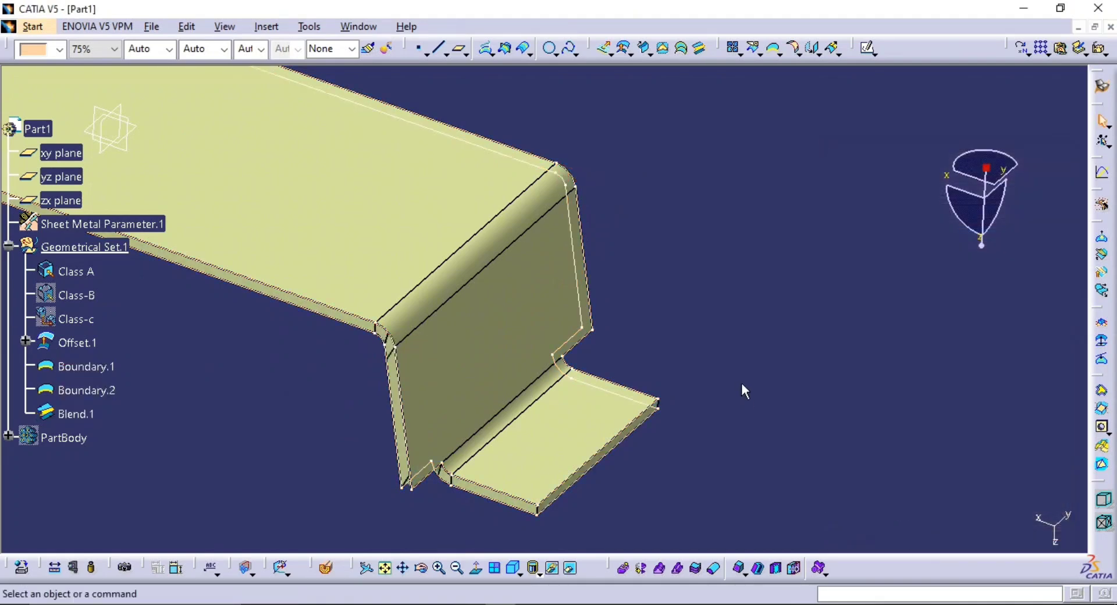
Hide the two boundary curves of Class A and the offset surface
middle_click_drag(667, 372, 657, 300)
middle_click_drag(656, 300, 748, 362)
middle_click_drag(407, 454, 518, 374)
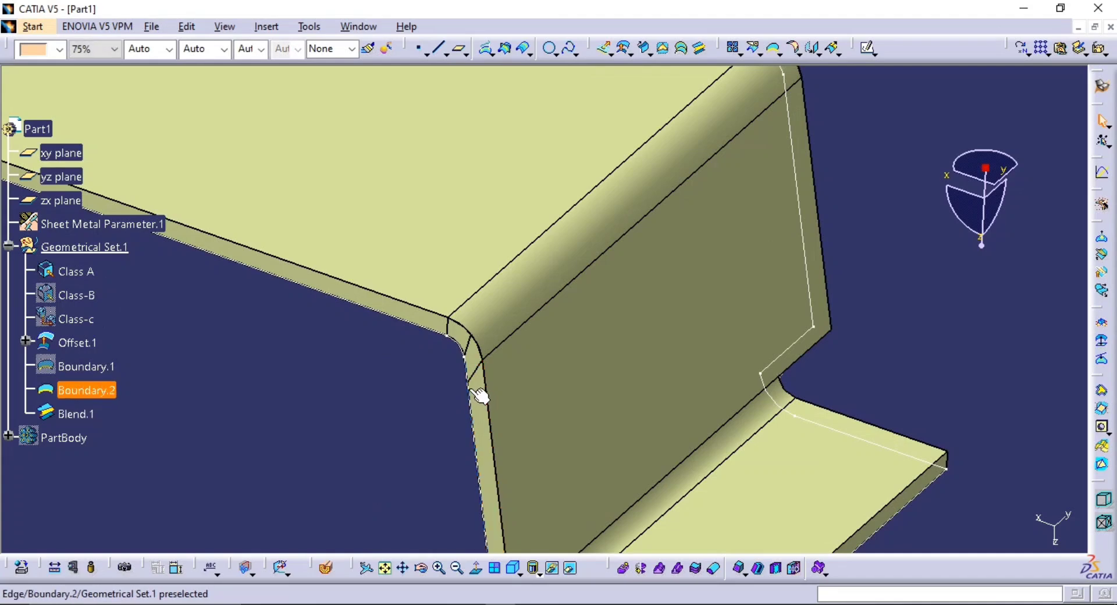
middle_click_drag(466, 386, 576, 437)
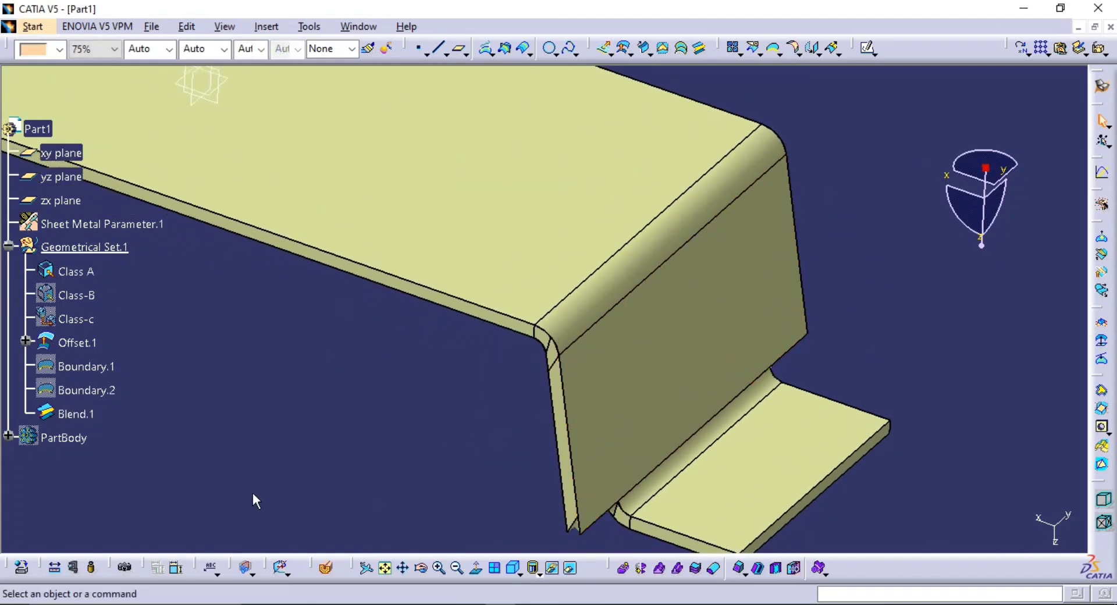
middle_click_drag(300, 454, 720, 461)
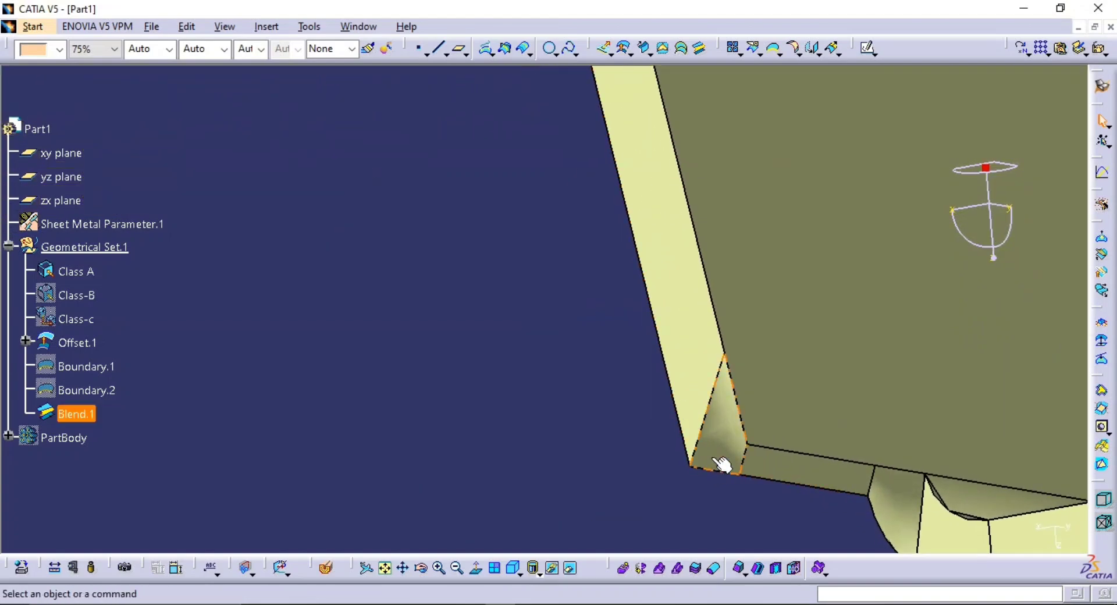
double_click(97, 413)
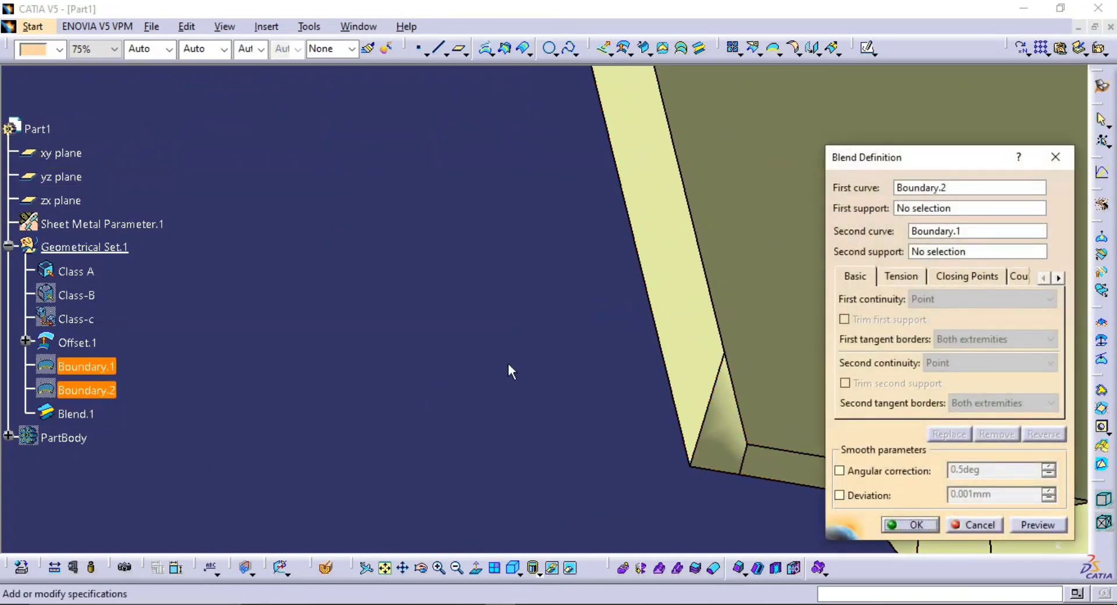
middle_click_drag(507, 366, 387, 339)
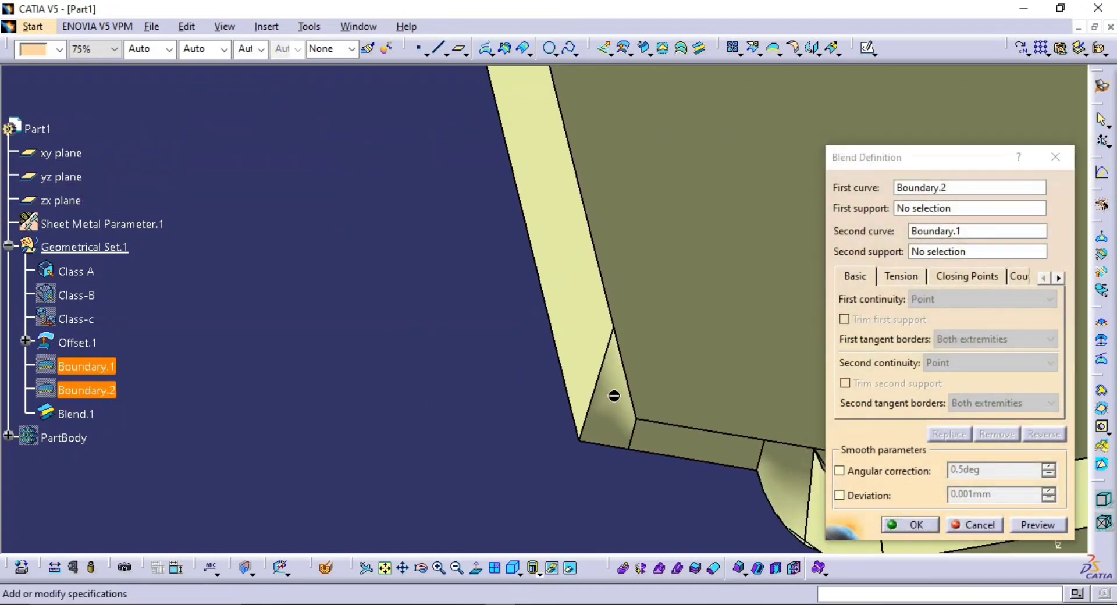
left_click(1015, 275)
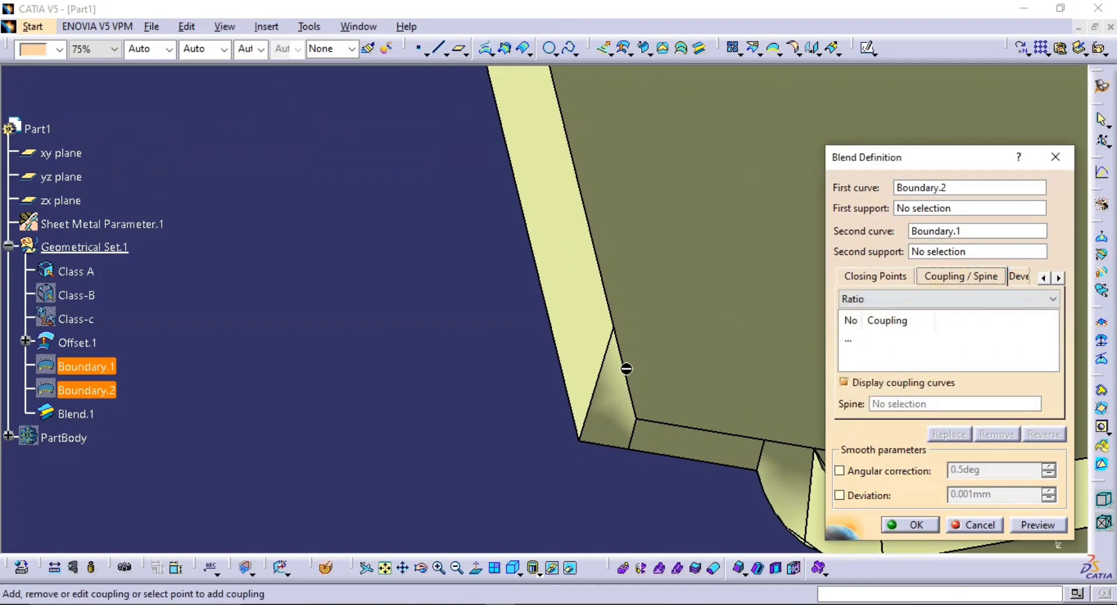
middle_click_drag(597, 410, 464, 395)
left_click(537, 425)
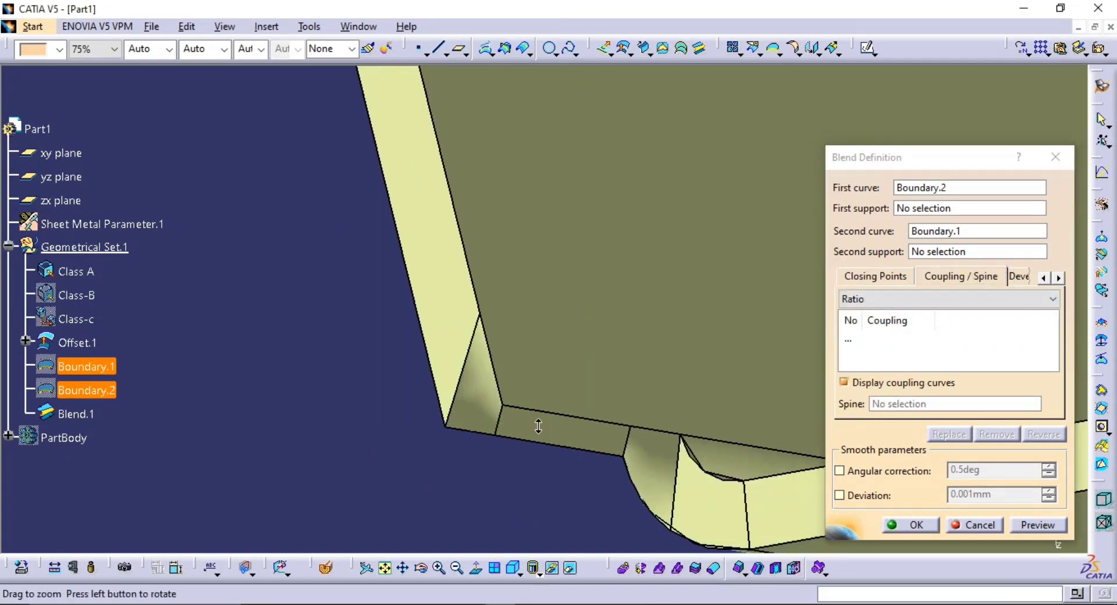
middle_click_drag(537, 426, 536, 402)
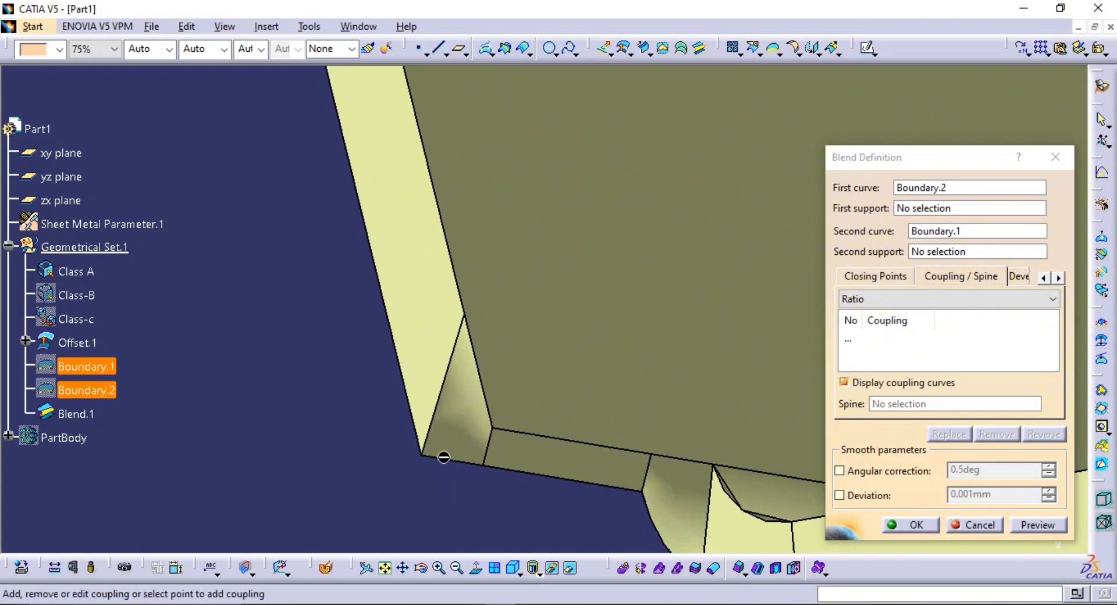
left_click(979, 526)
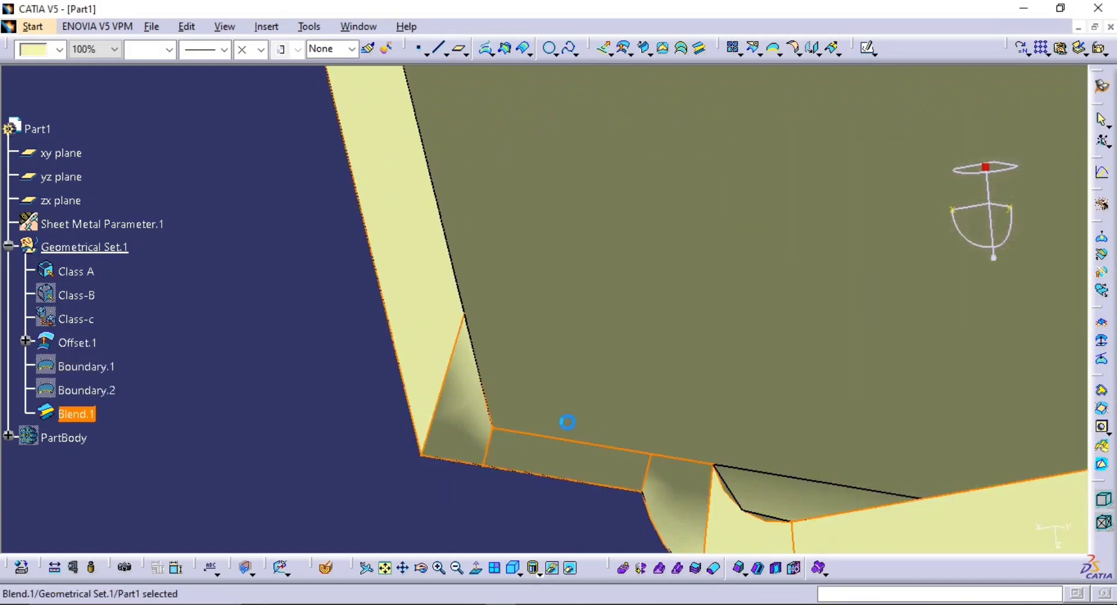
Delete the blend surface between the Class A and offset boundaries
left_click(75, 414)
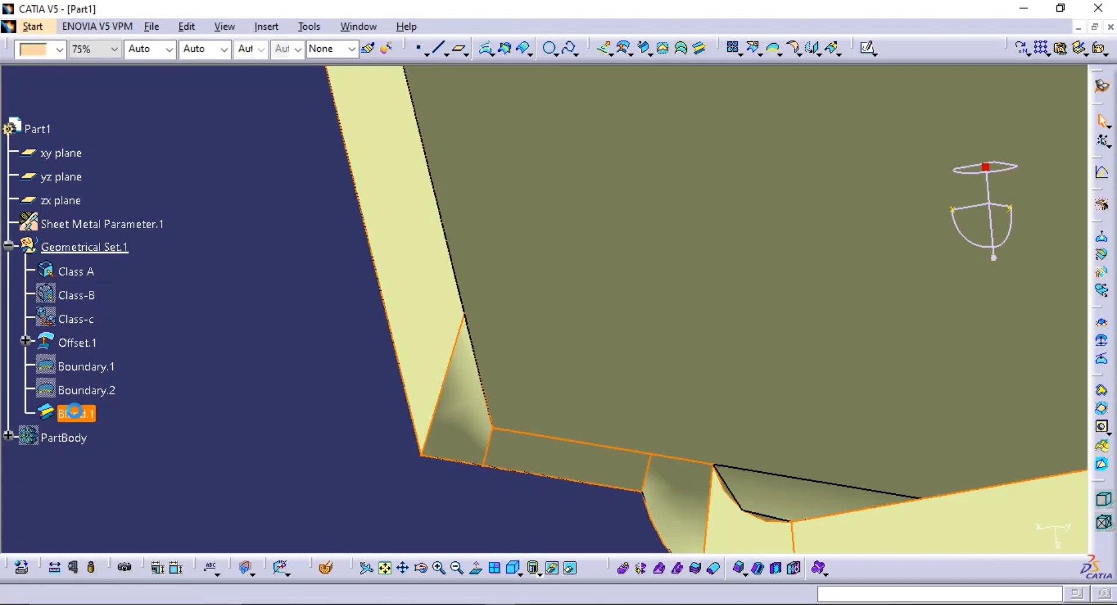
key("Delete")
key("Return")
middle_click_drag(347, 186, 415, 263)
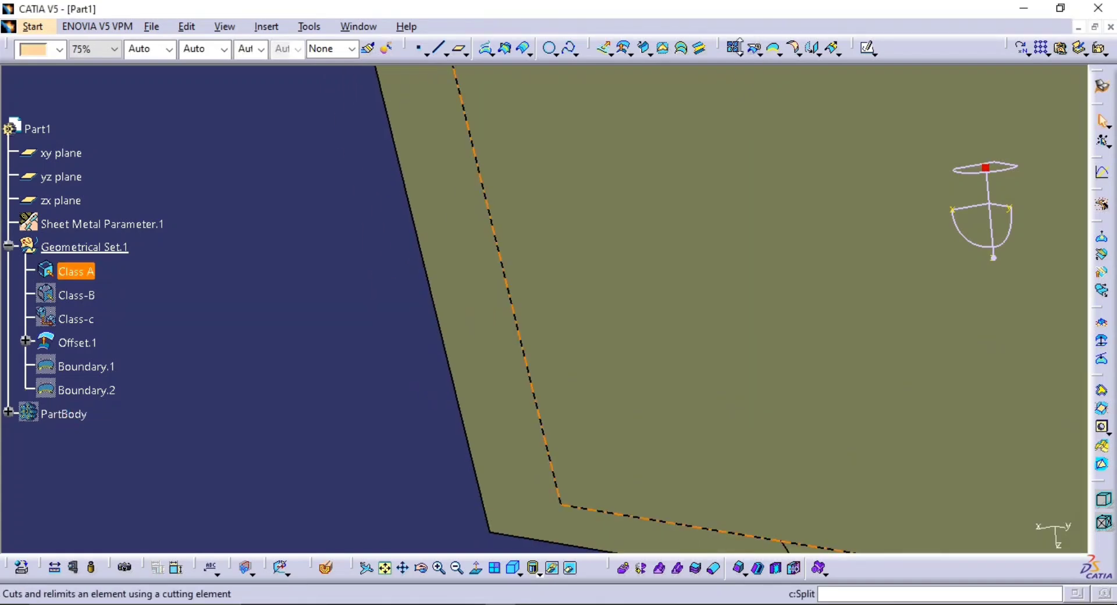
Show the hidden boundary curves of the offset surface and Class A again
left_click(67, 386)
key("space")
left_click(74, 364)
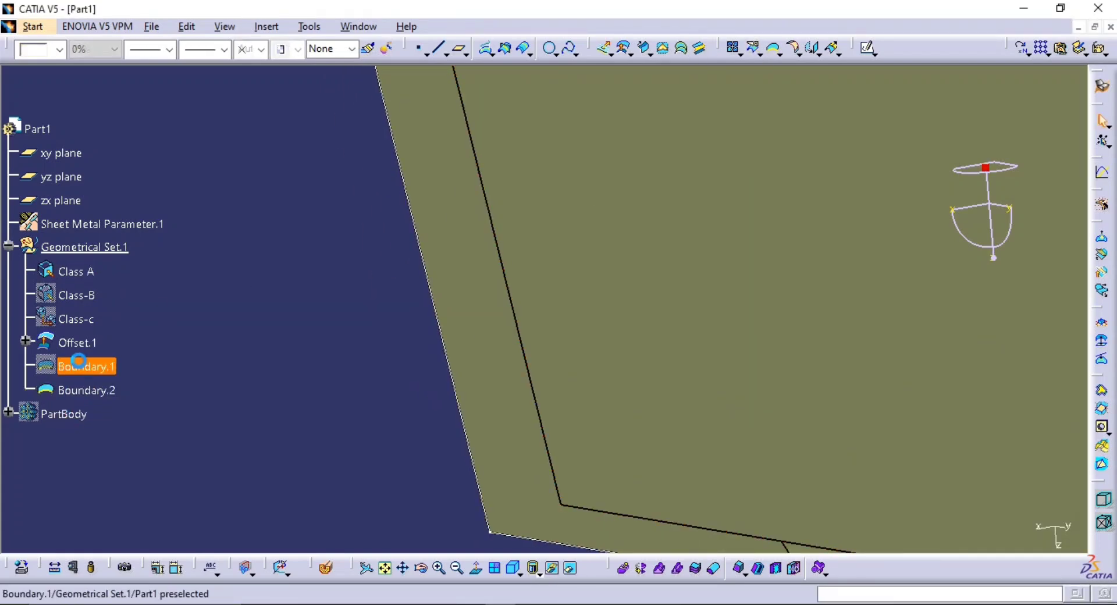
key("space")
middle_click_drag(302, 335, 391, 445)
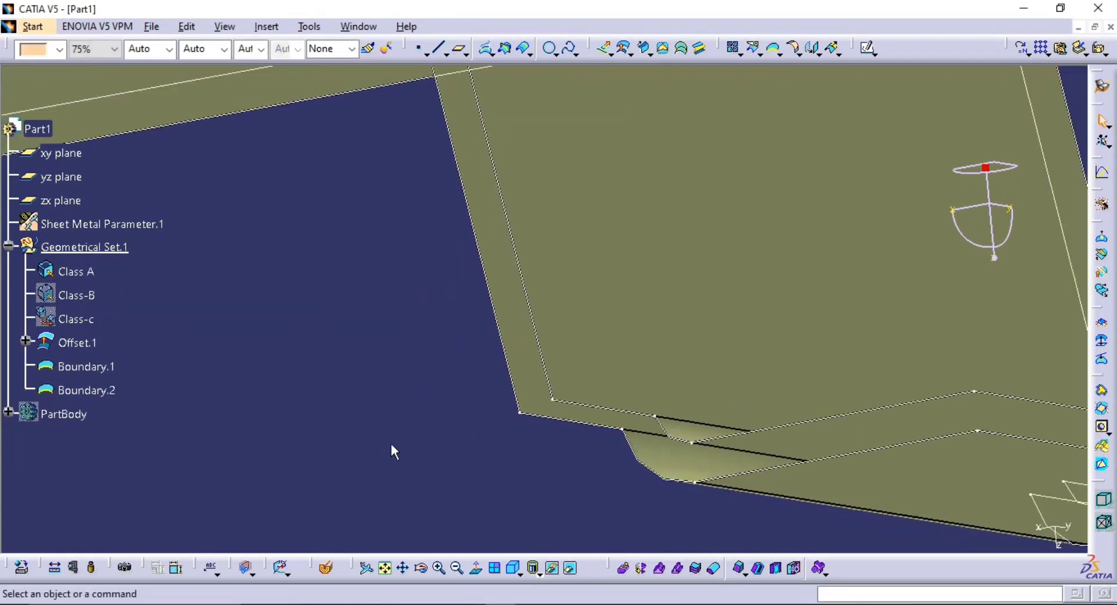
Start a multi-sections surface across the thickness gap, with the offset surface's boundary as first section and the Class A boundary as second, and preview it
left_click(677, 49)
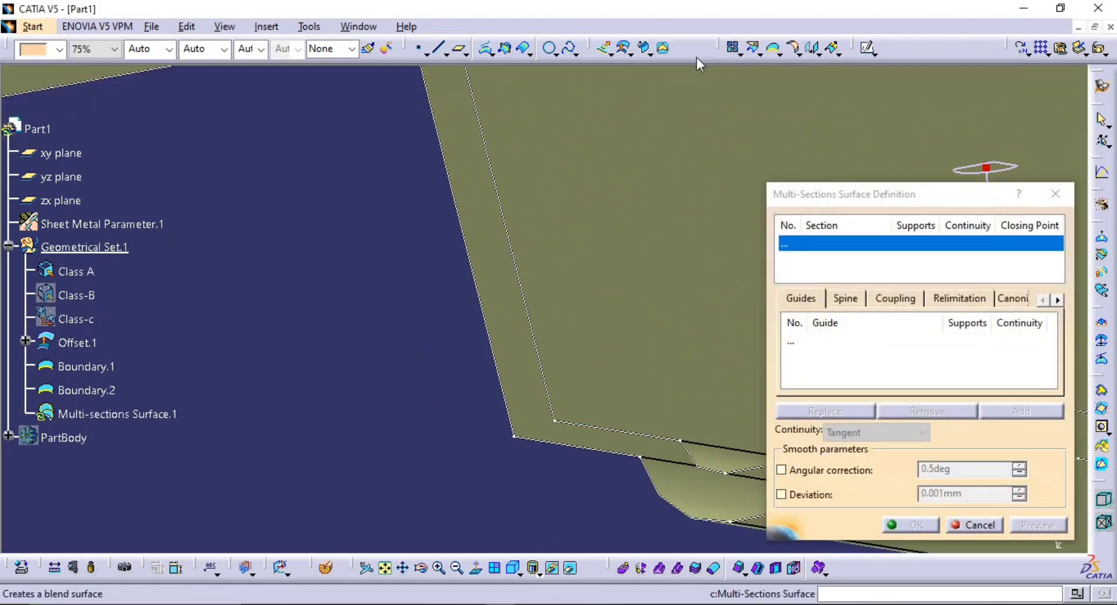
middle_click_drag(527, 397, 501, 327)
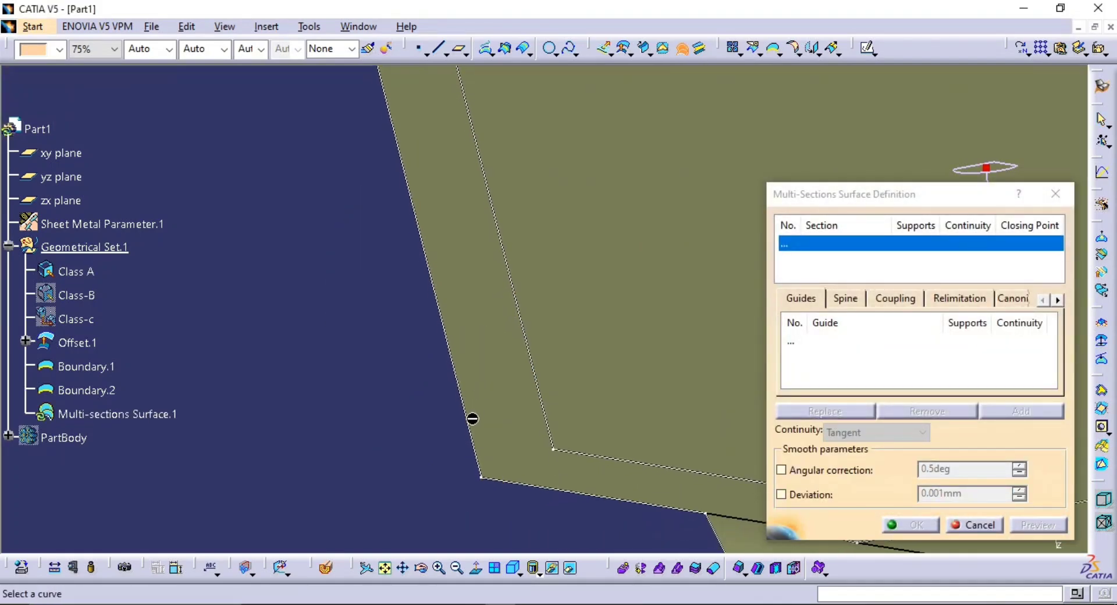
left_click(485, 445)
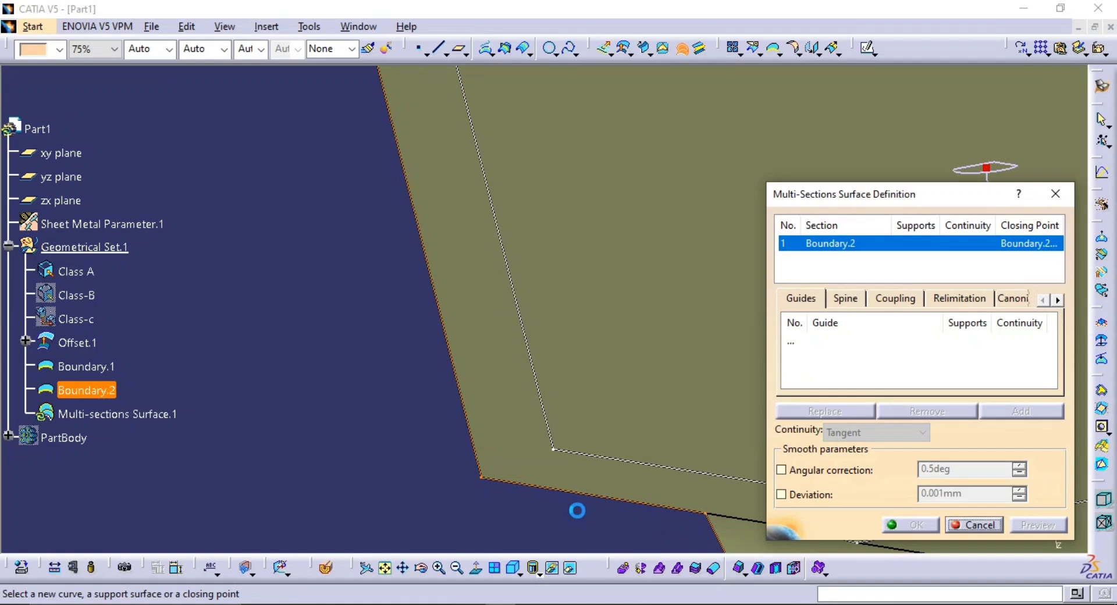
left_click(552, 433)
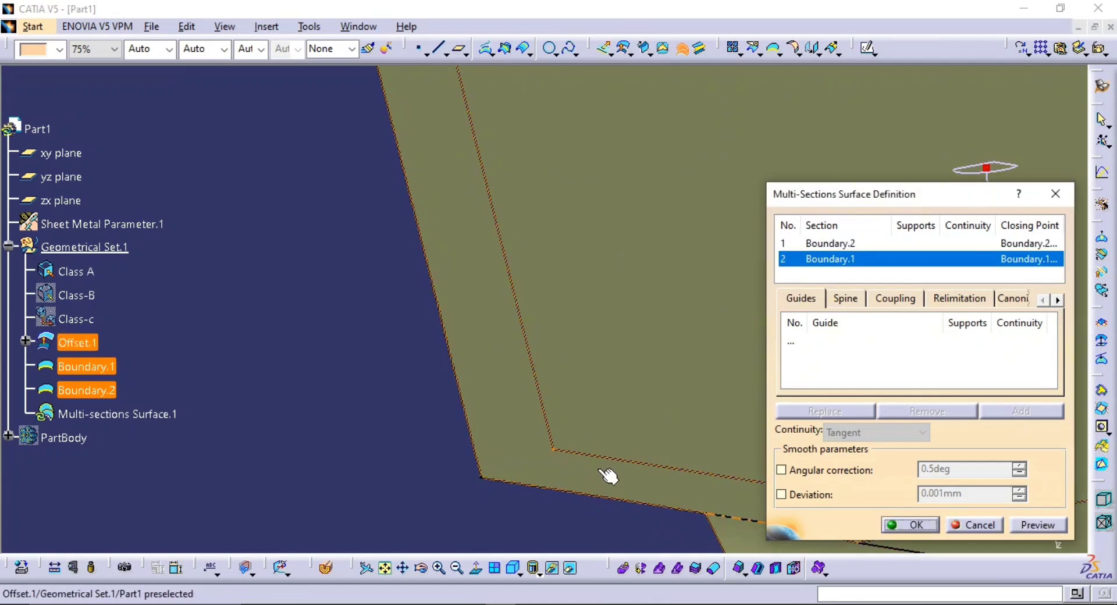
left_click(1026, 520)
middle_click_drag(518, 455, 464, 519)
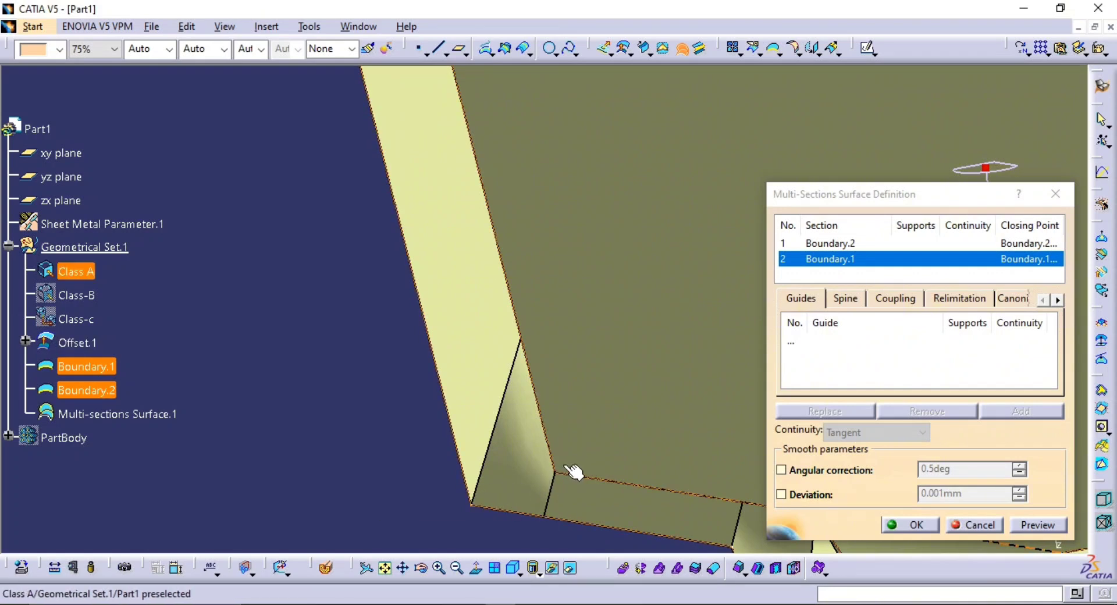
Add a coupling between the matching vertices of the two sections at the side wall's lower corner and preview the multi-sections surface
left_click(893, 299)
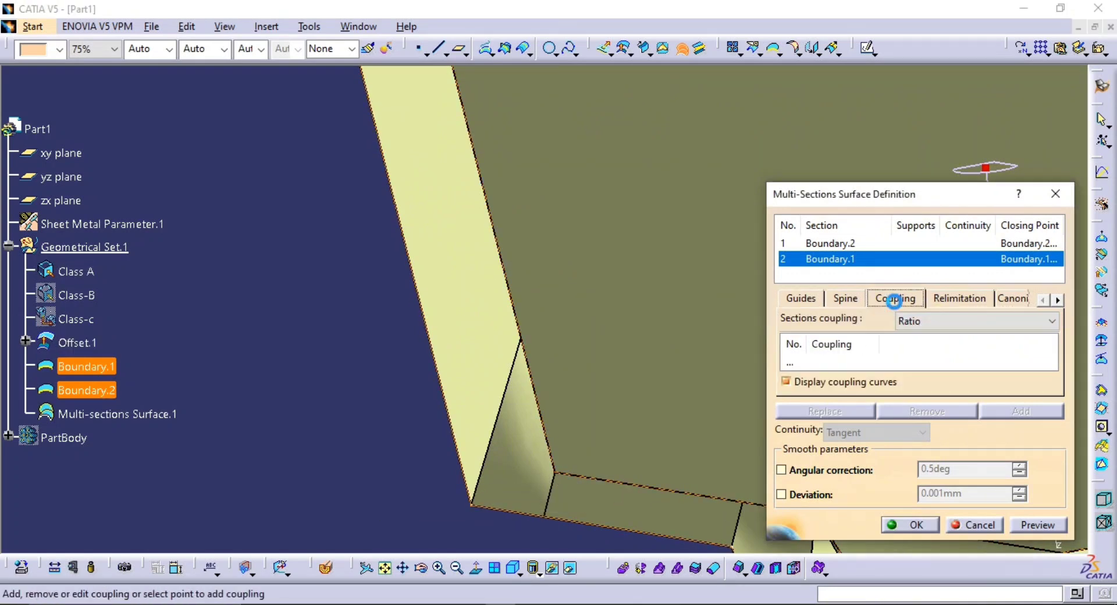
left_click(471, 505)
left_click(560, 476)
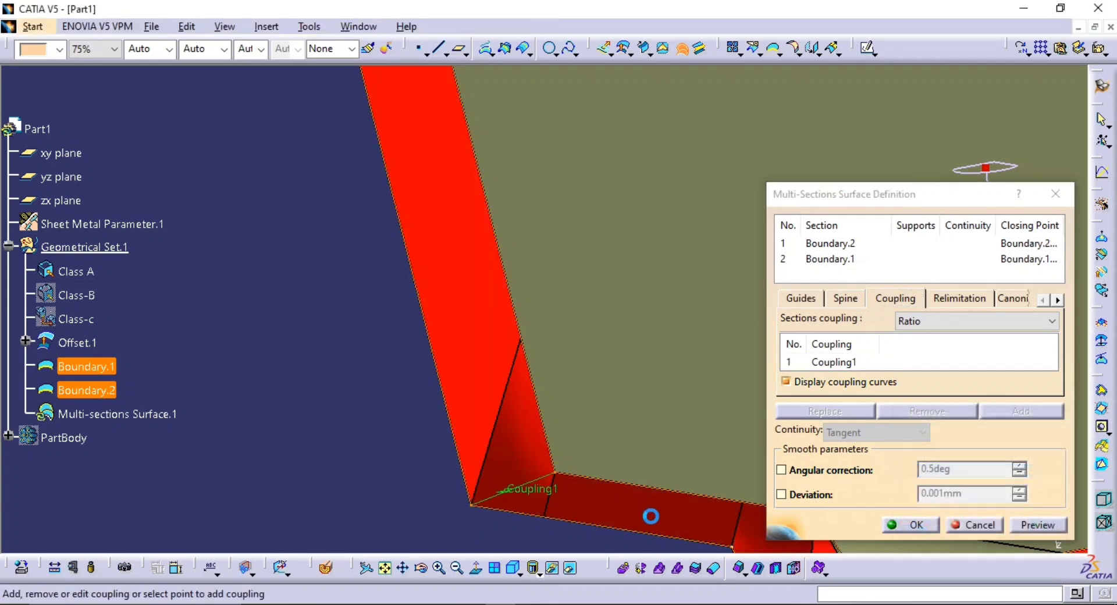
left_click(1037, 524)
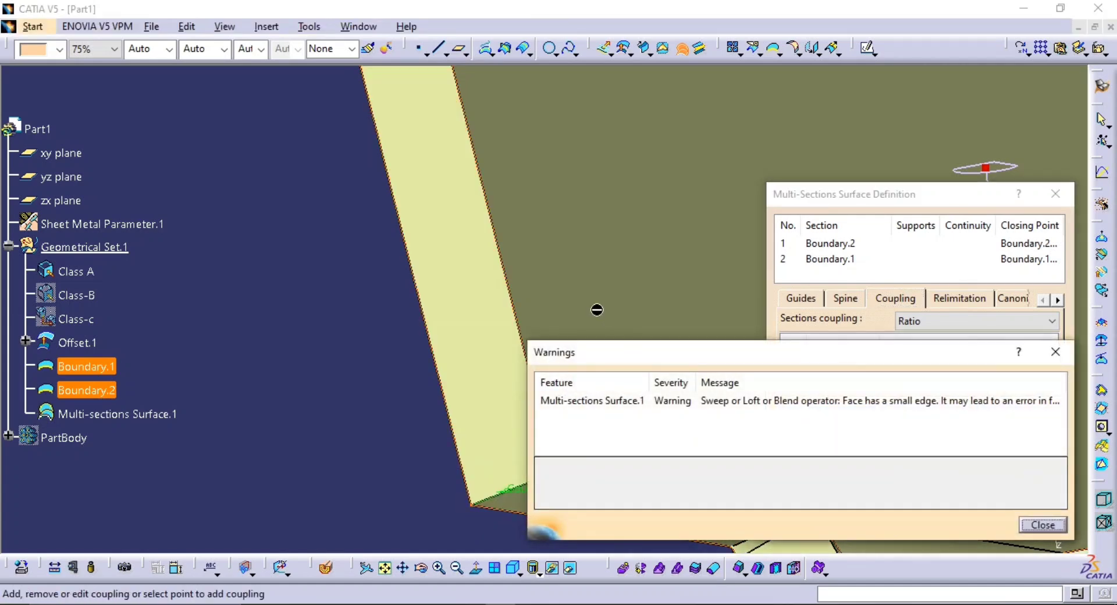
left_click(1043, 525)
middle_click_drag(628, 399, 516, 319)
mouse_move(426, 393)
middle_mouse_down()
mouse_move(399, 343)
mouse_move(415, 397)
middle_mouse_up()
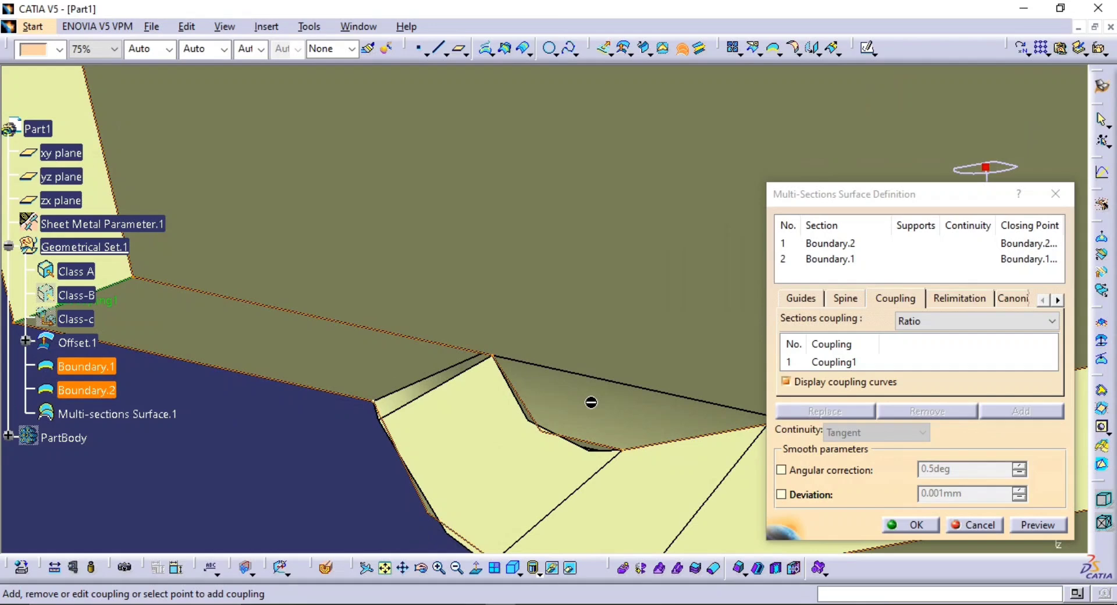
Change the sections coupling to Vertices, preview the result and create the multi-sections surface
left_click(966, 323)
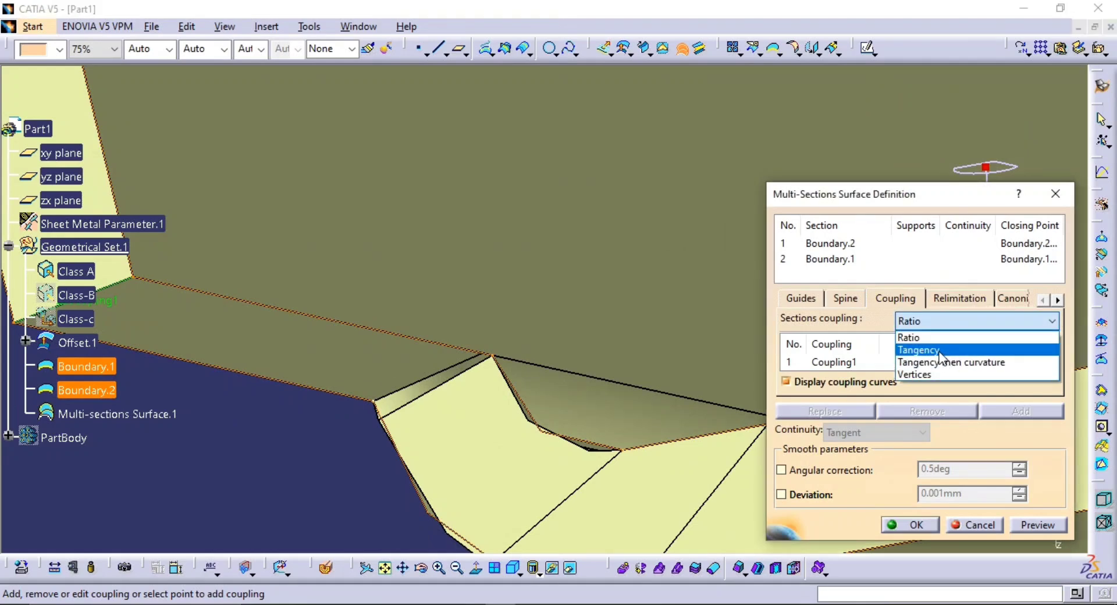
left_click(921, 374)
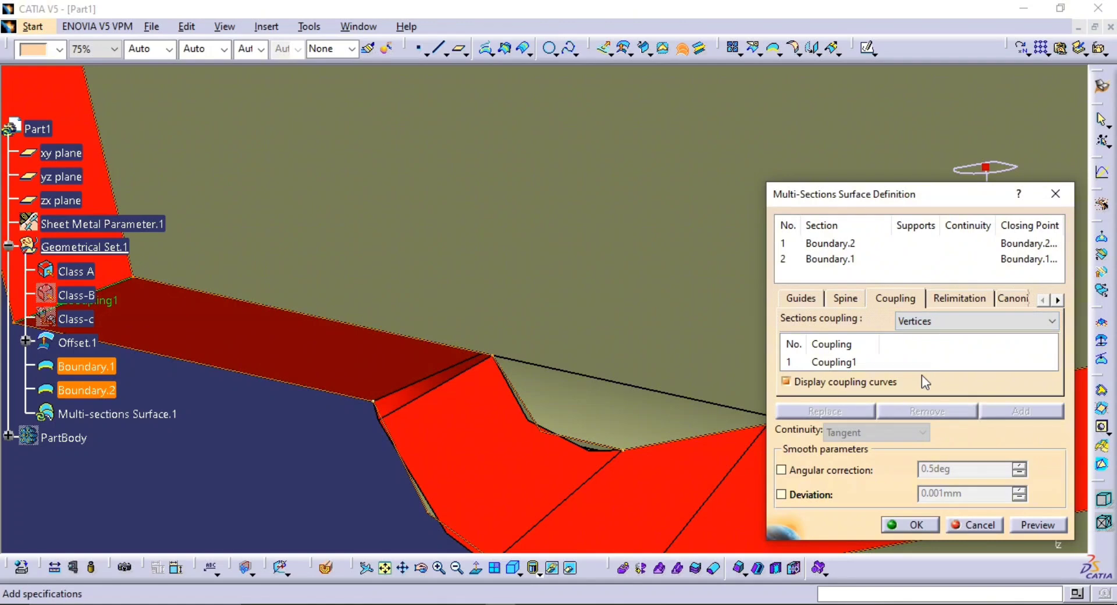
left_click(1026, 521)
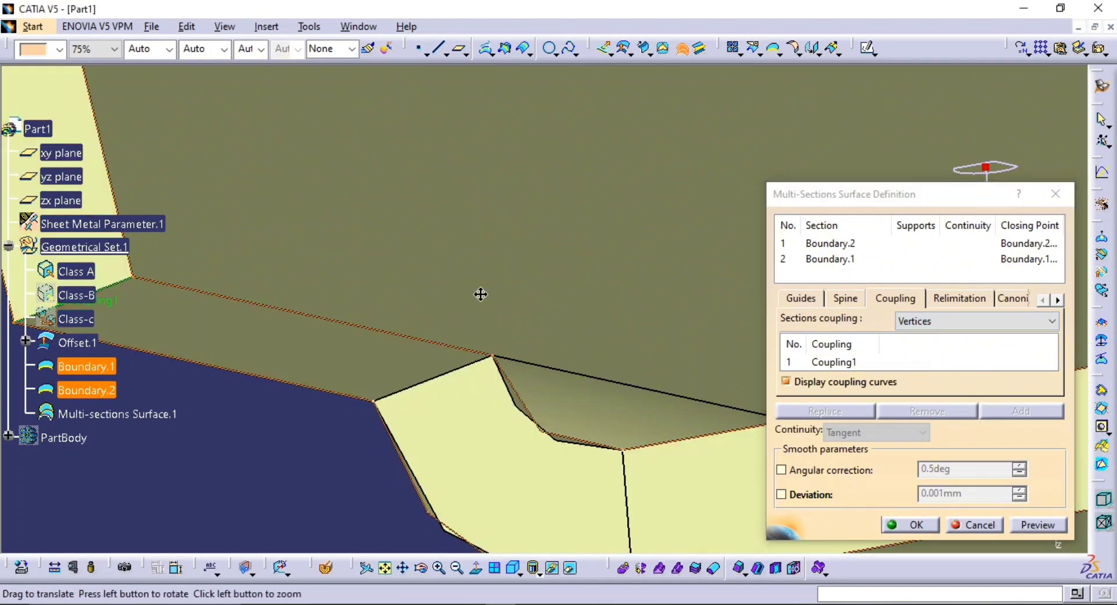
middle_click_drag(481, 294, 586, 402)
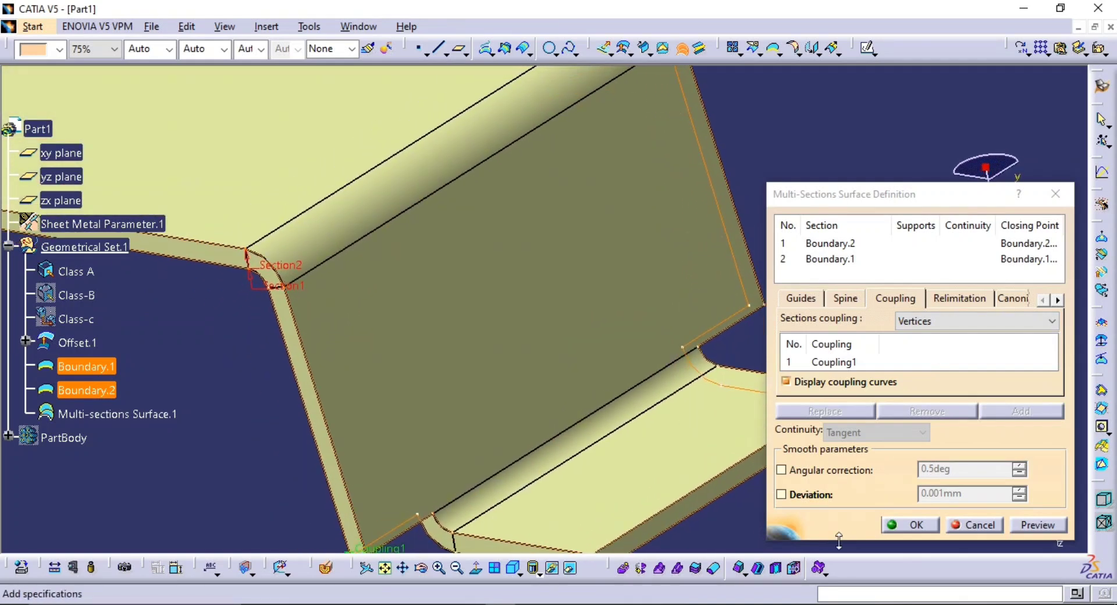
left_click(903, 525)
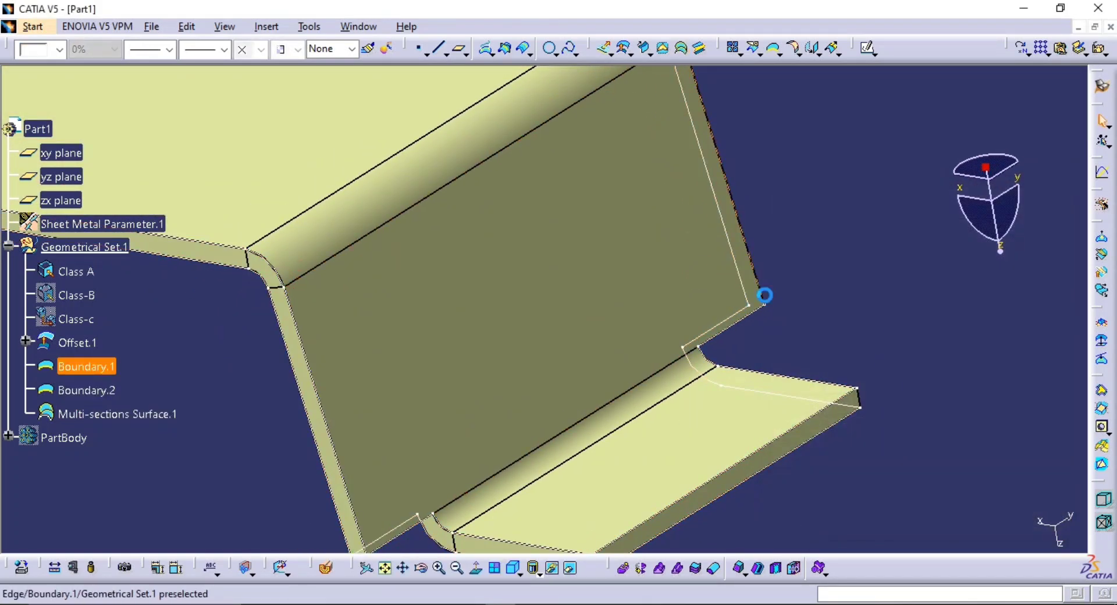
Hide the two boundary curves used as sections of the multi-sections surface
key("ctrl+h")
left_click(738, 284)
left_click(739, 277)
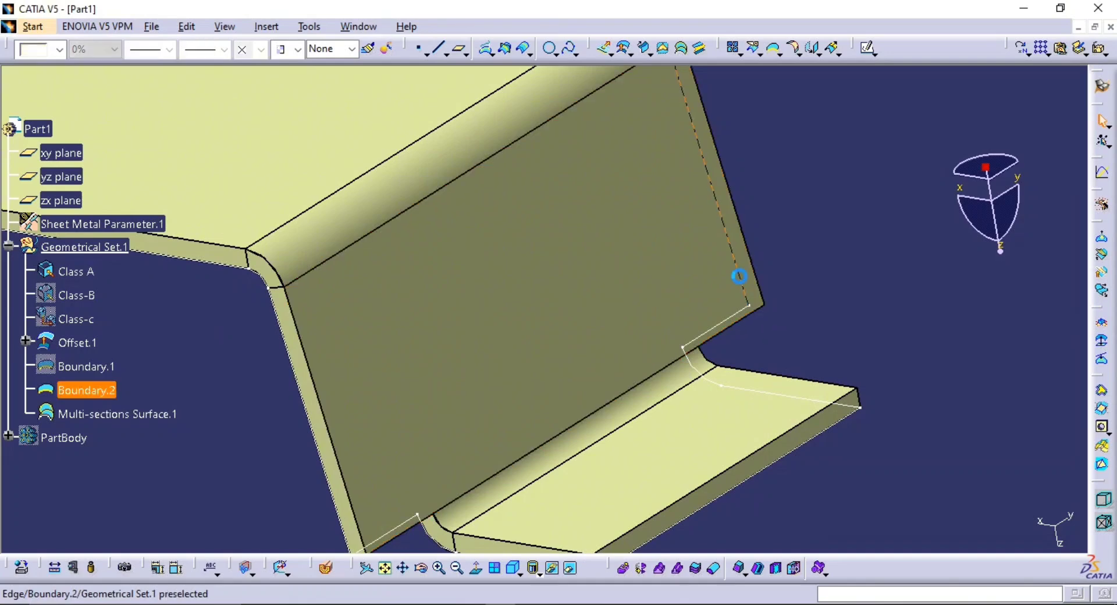
key("ctrl+h")
middle_click_drag(790, 277, 823, 359)
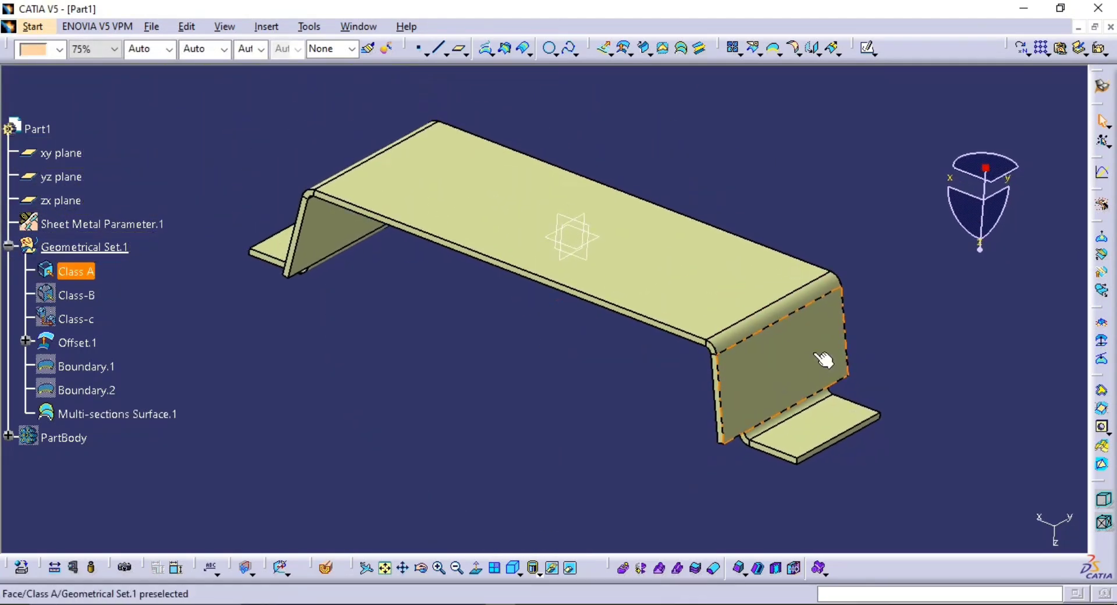
middle_click_drag(871, 392, 876, 357, "ctrl")
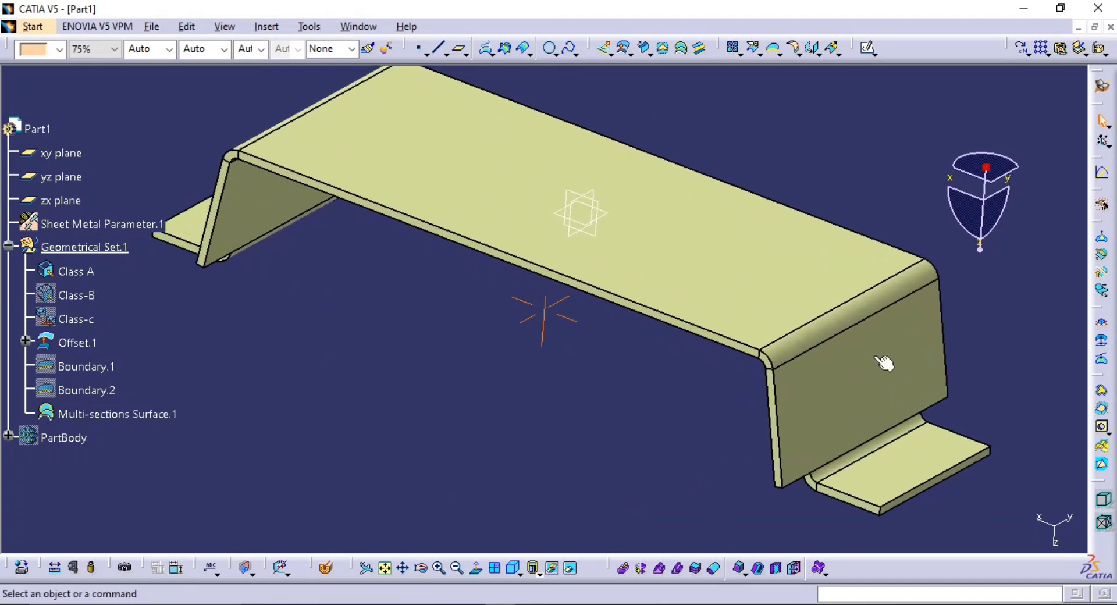
middle_click_drag(557, 320, 535, 341)
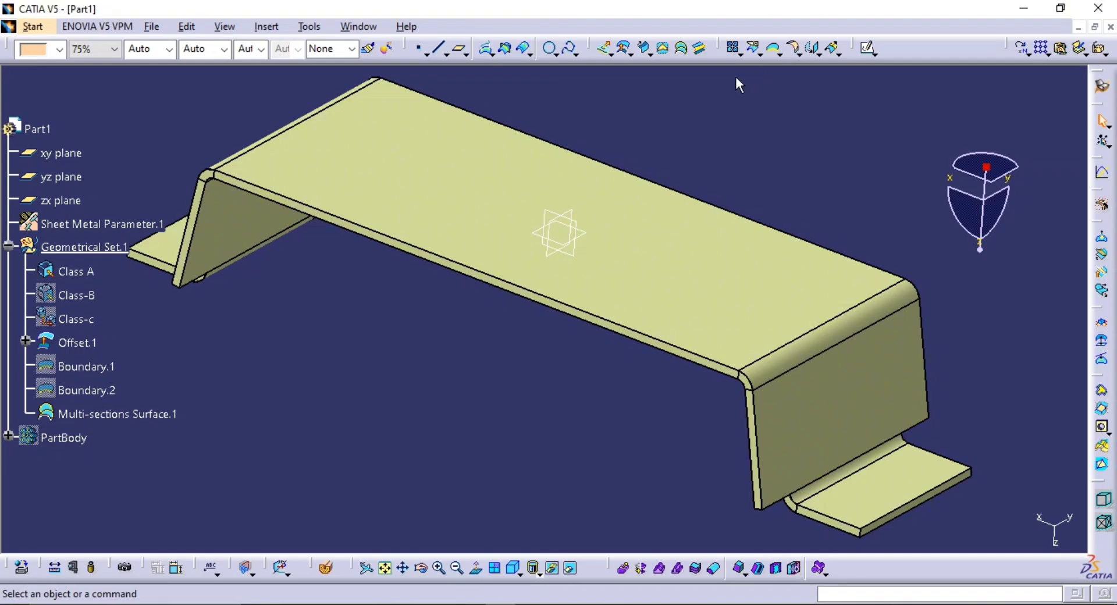
left_click(772, 50)
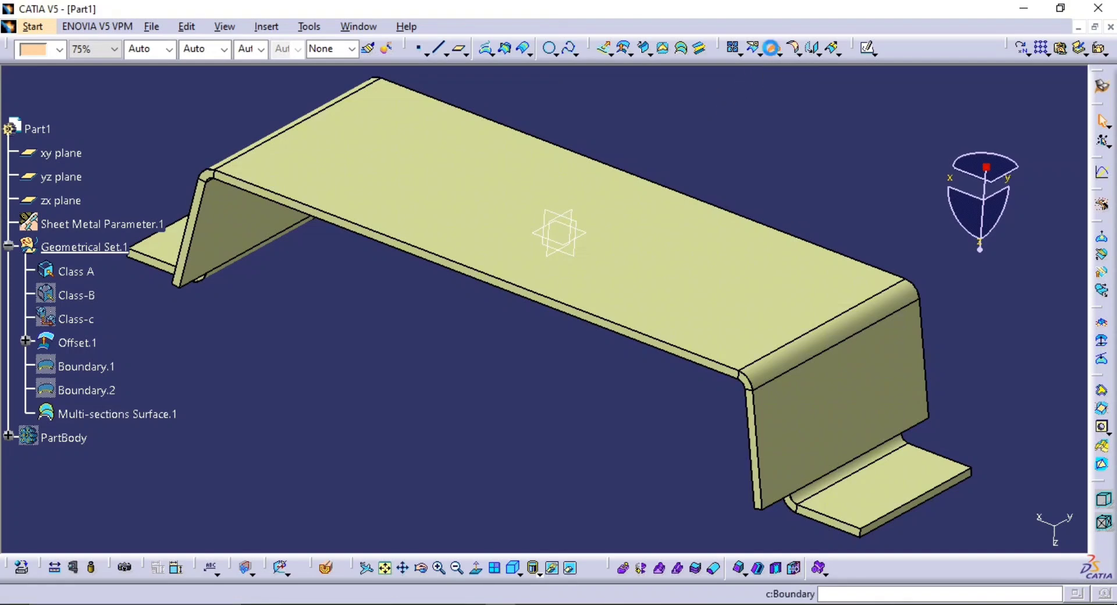
left_click(637, 288)
middle_click_drag(614, 327, 481, 245)
middle_click_drag(710, 312, 621, 243, "ctrl")
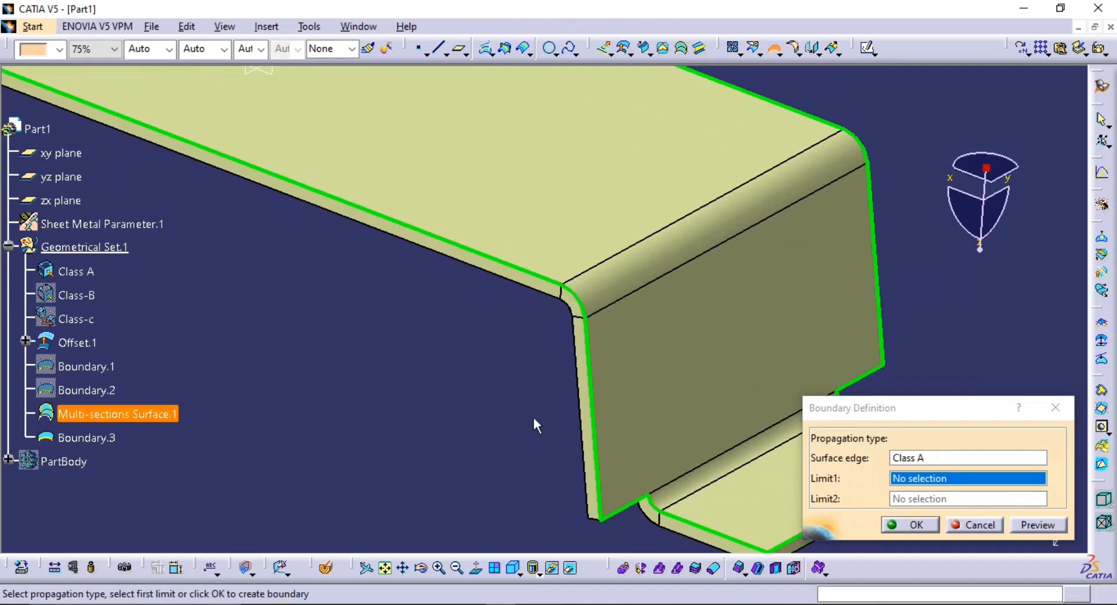
left_click(975, 528)
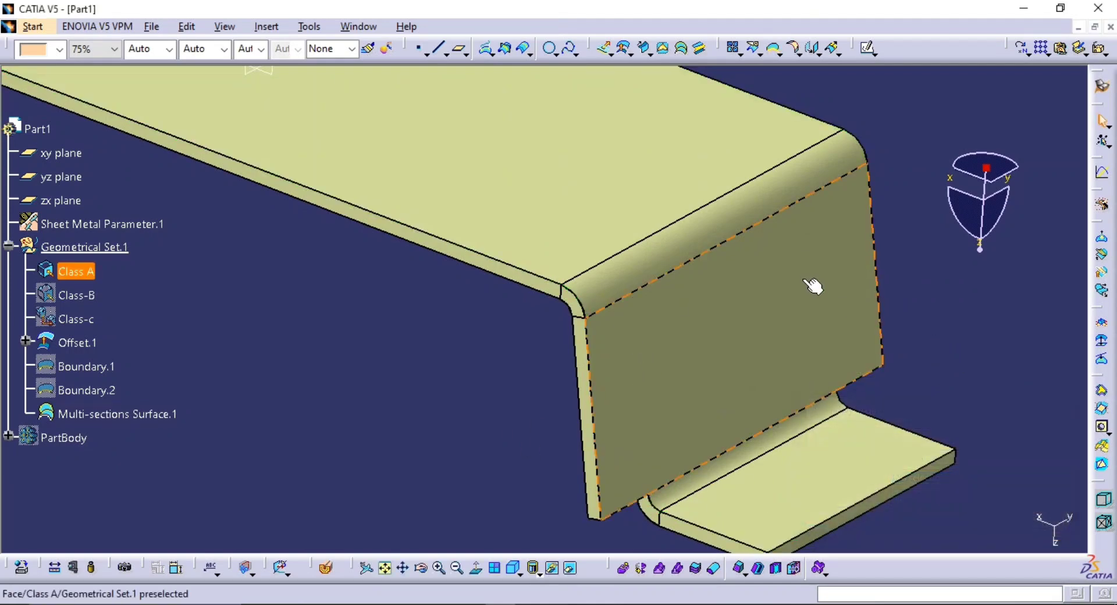
Examine the edges of the upper bend up close where the multi-sections surface meets Class A
middle_click_drag(807, 281, 816, 331, "ctrl")
middle_click_drag(609, 320, 599, 64, "ctrl")
middle_click_drag(766, 317, 539, 387, "ctrl")
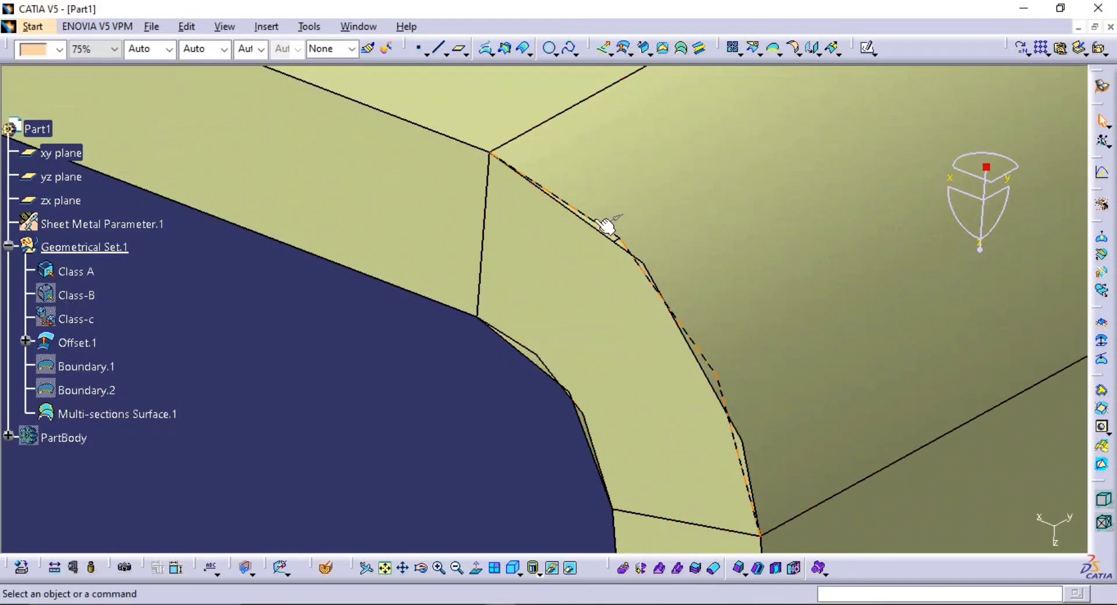
middle_click_drag(668, 289, 707, 456, "ctrl")
middle_click_drag(670, 401, 674, 166, "ctrl")
middle_click_drag(723, 288, 630, 284)
middle_click_drag(710, 406, 605, 361)
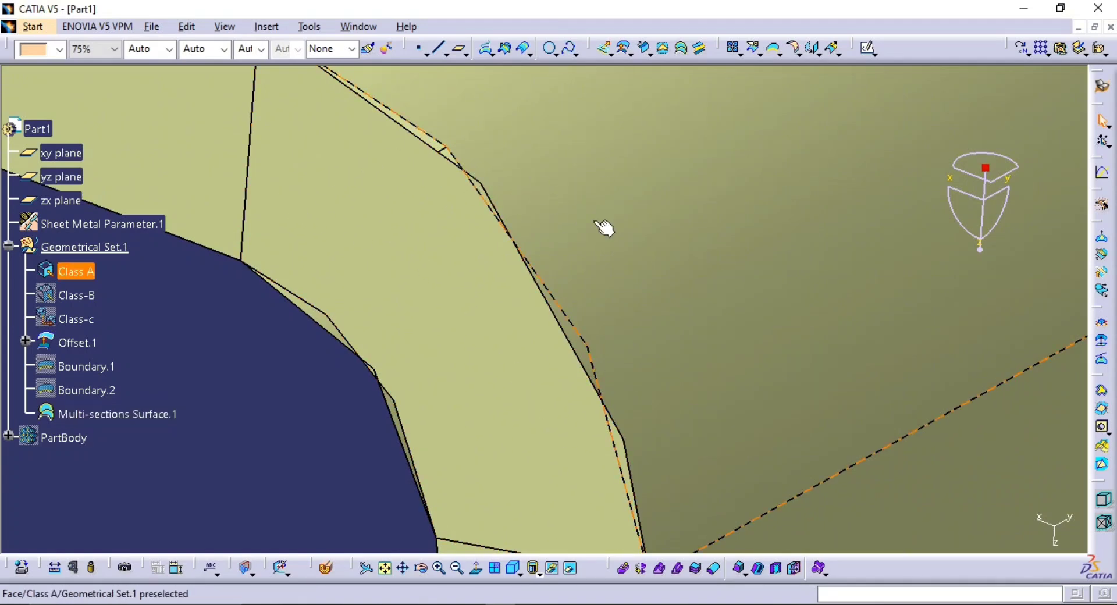
middle_click_drag(596, 233, 504, 203)
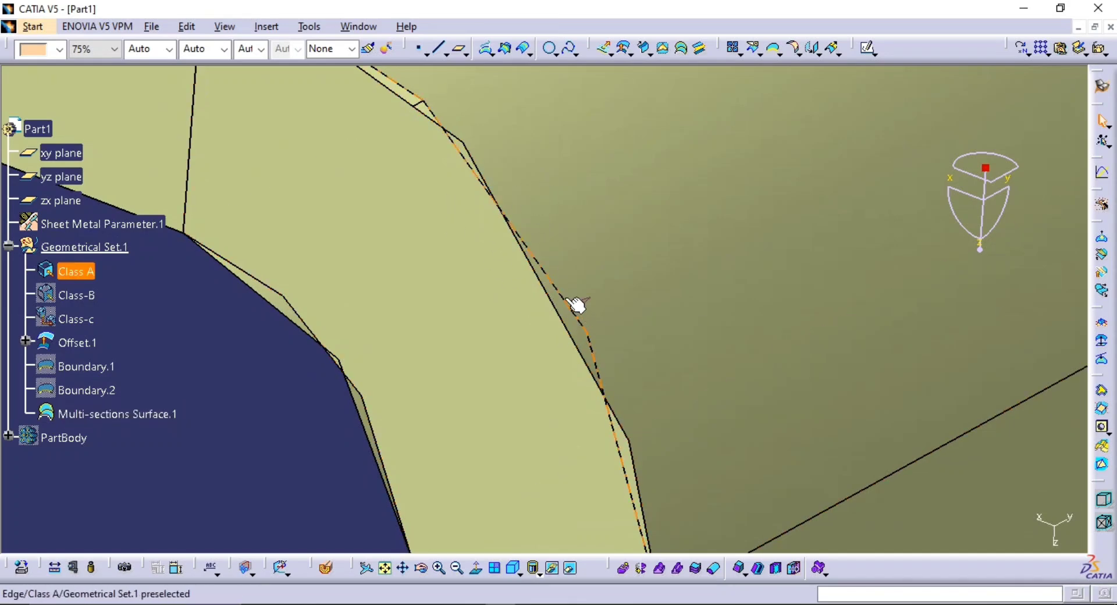
Examine the multi-sections surface around the upper bend and along the bracket's thickness from close up and from farther away
middle_click_drag(591, 341, 568, 209)
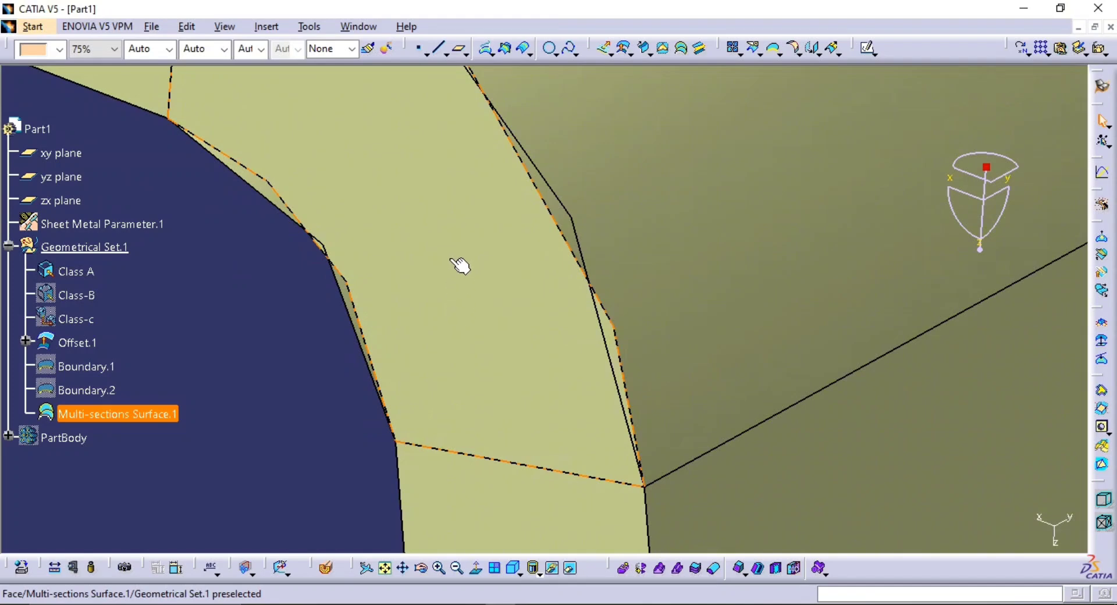
middle_click_drag(455, 249, 516, 334)
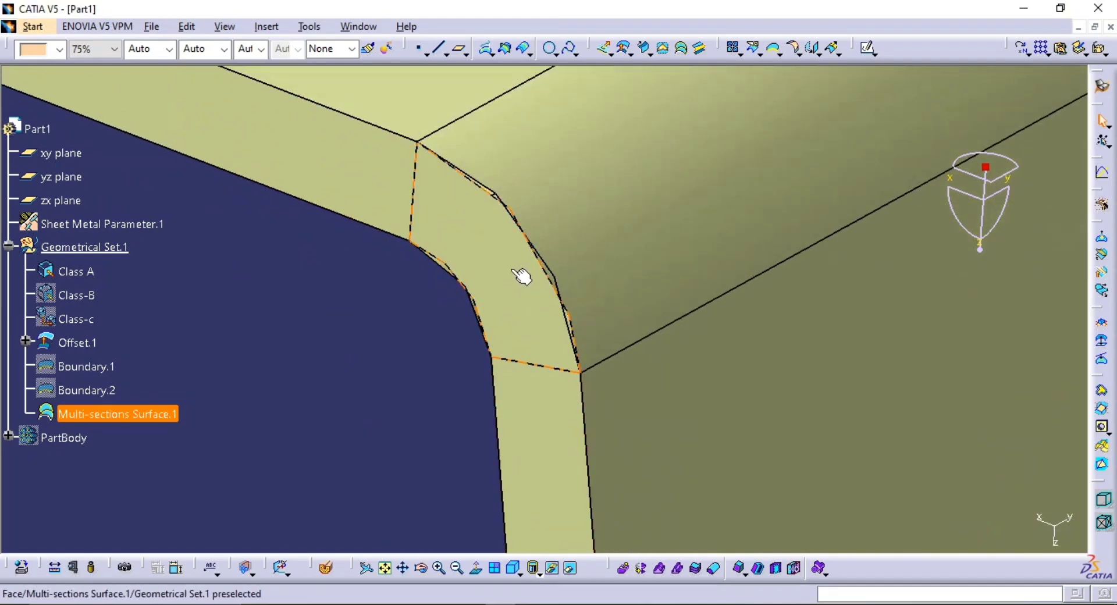
middle_click_drag(511, 270, 546, 410)
middle_click_drag(506, 357, 553, 423)
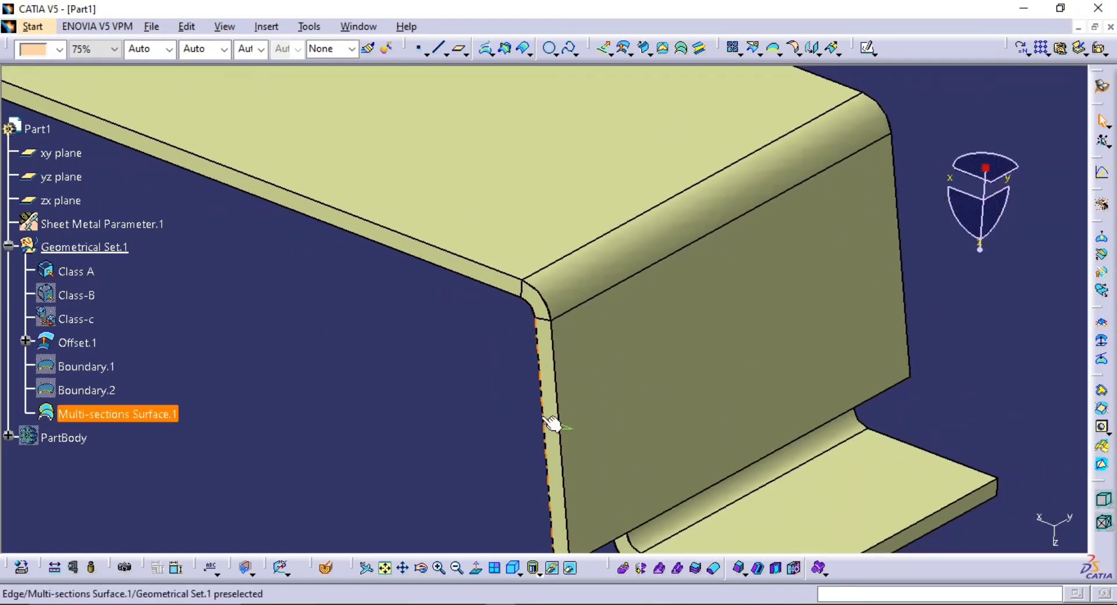
middle_click_drag(559, 331, 663, 374)
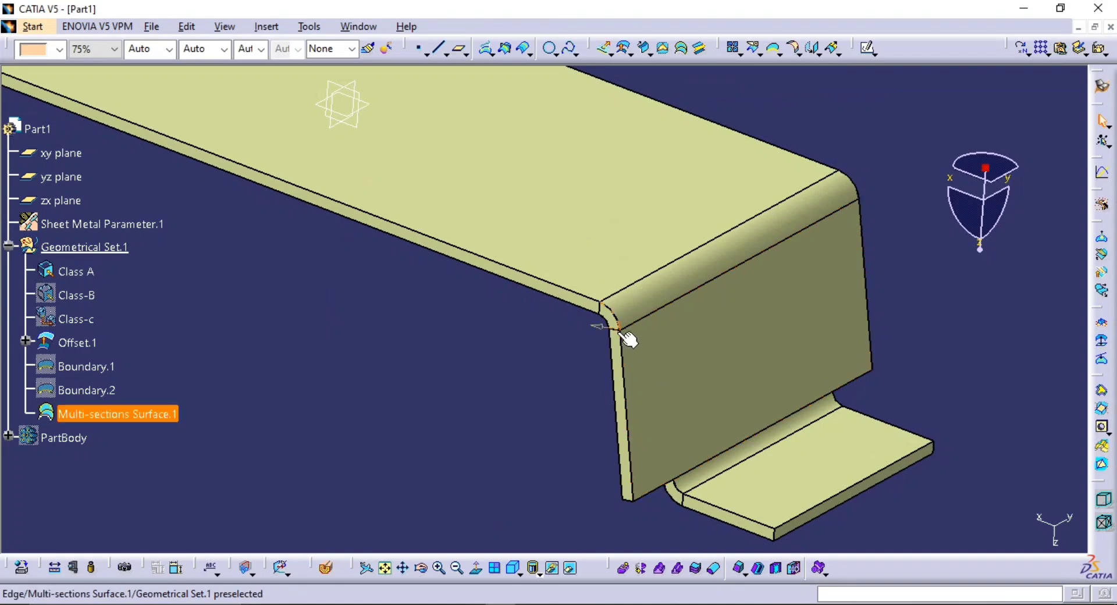
middle_click_drag(501, 317, 657, 346)
middle_click_drag(736, 279, 636, 259)
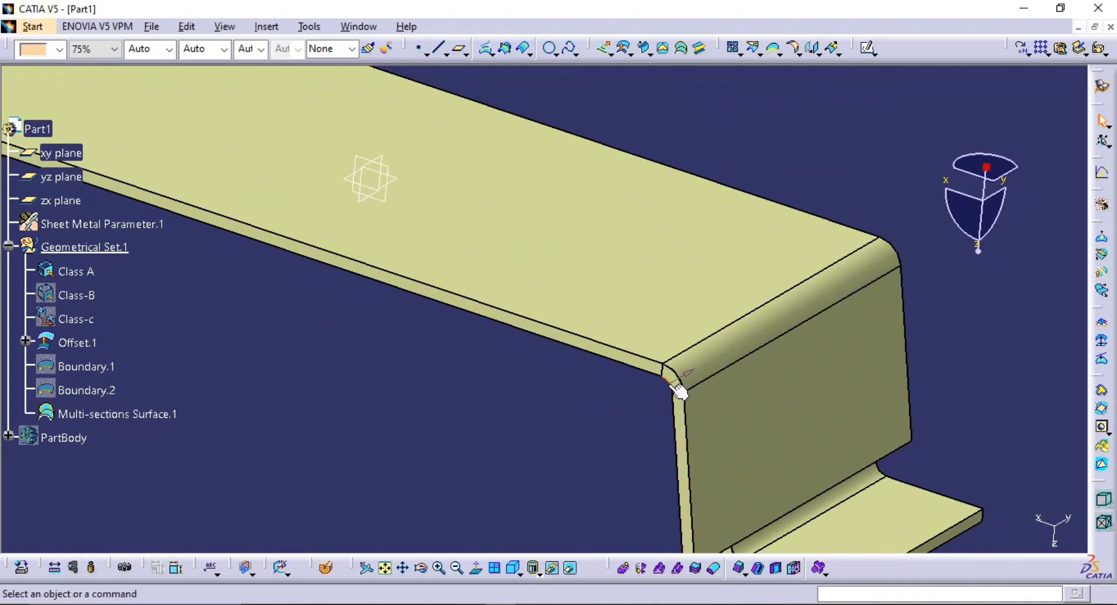
middle_click_drag(669, 381, 659, 327)
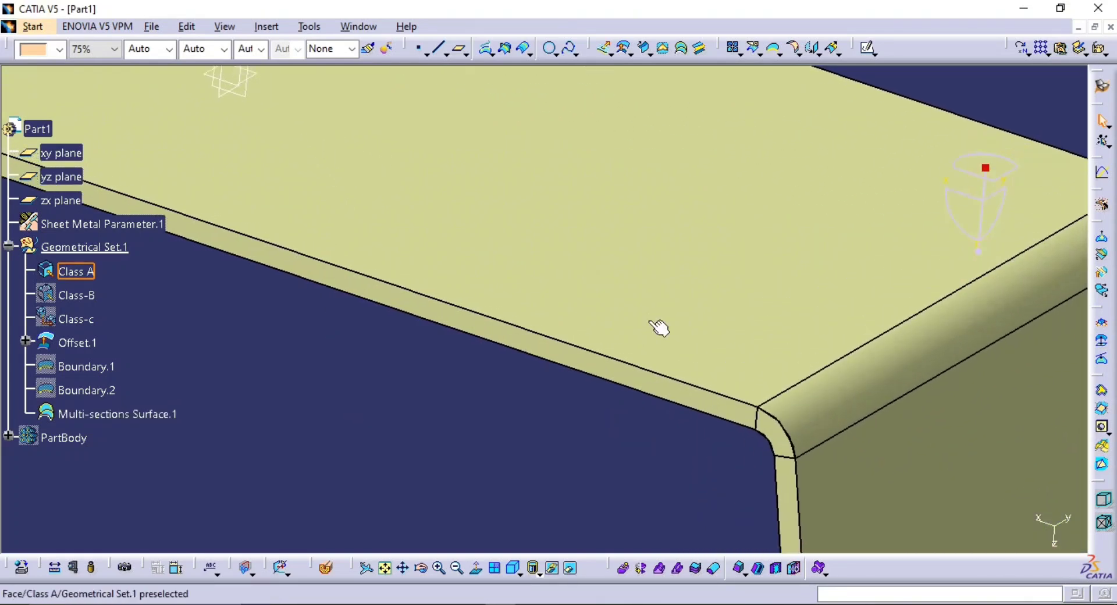
middle_click_drag(556, 386, 446, 386)
middle_click_drag(321, 342, 342, 432)
middle_click_drag(631, 341, 611, 343)
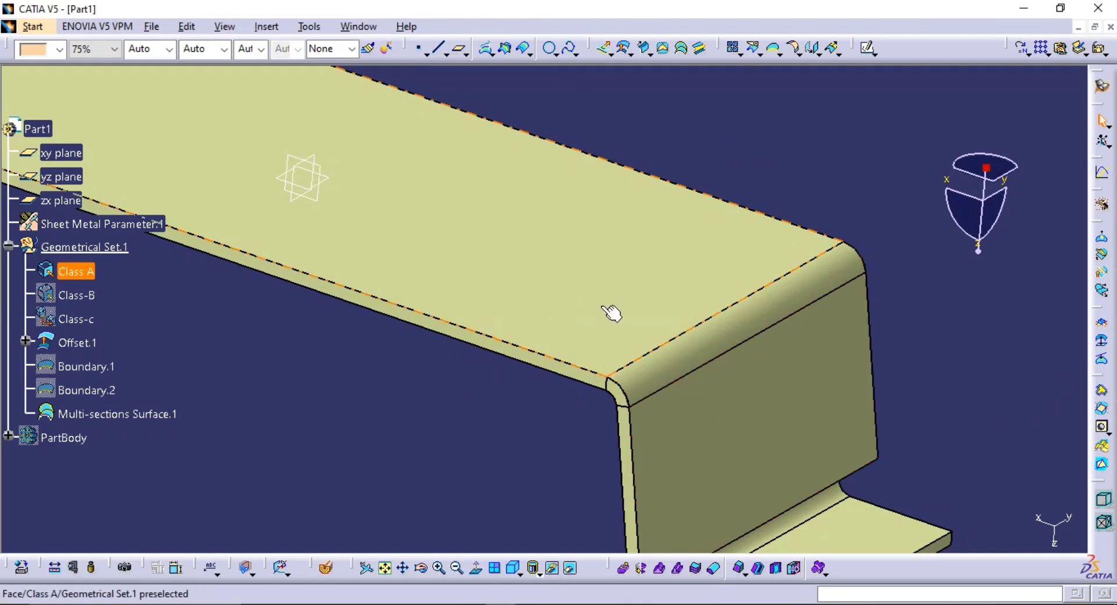
middle_click_drag(613, 314, 668, 339)
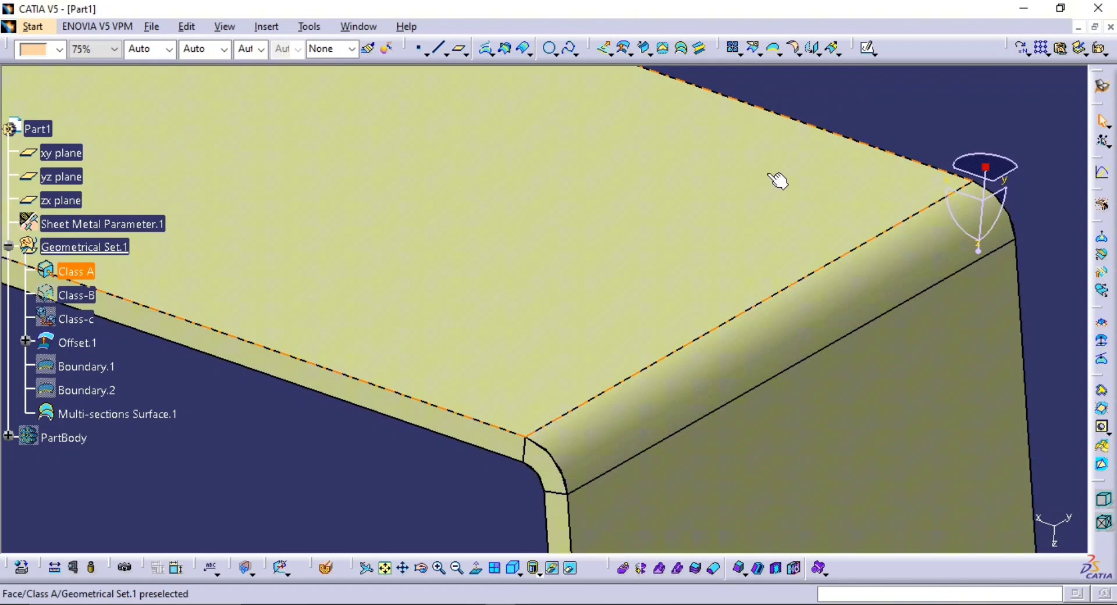
Start a Join of Class A, the multi-sections surface and the offset surface, and preview it
left_click(734, 48)
left_click(680, 204)
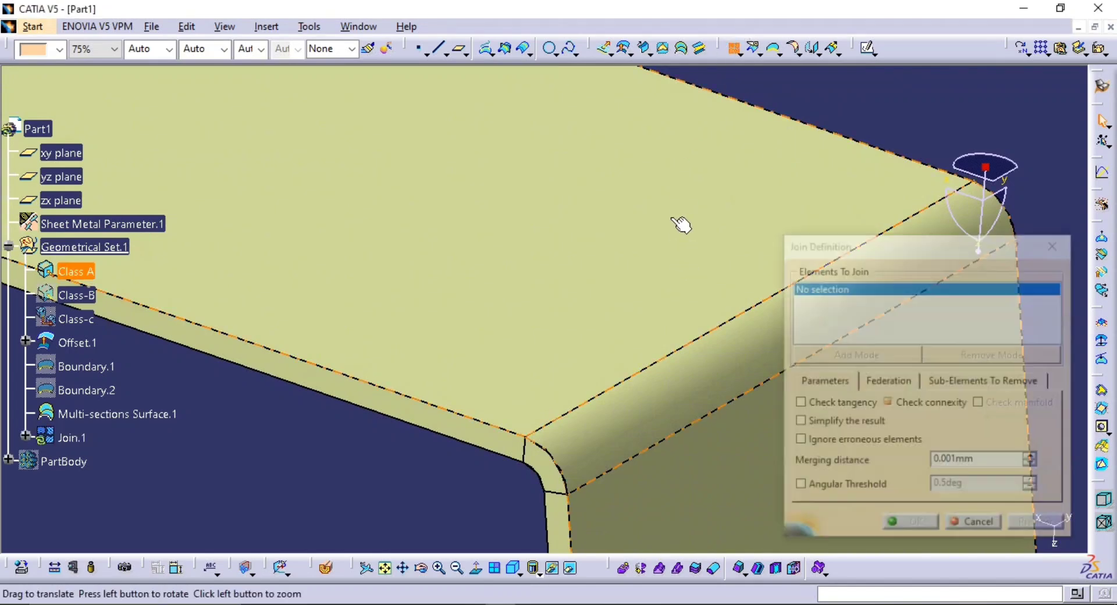
middle_click_drag(680, 224, 781, 297)
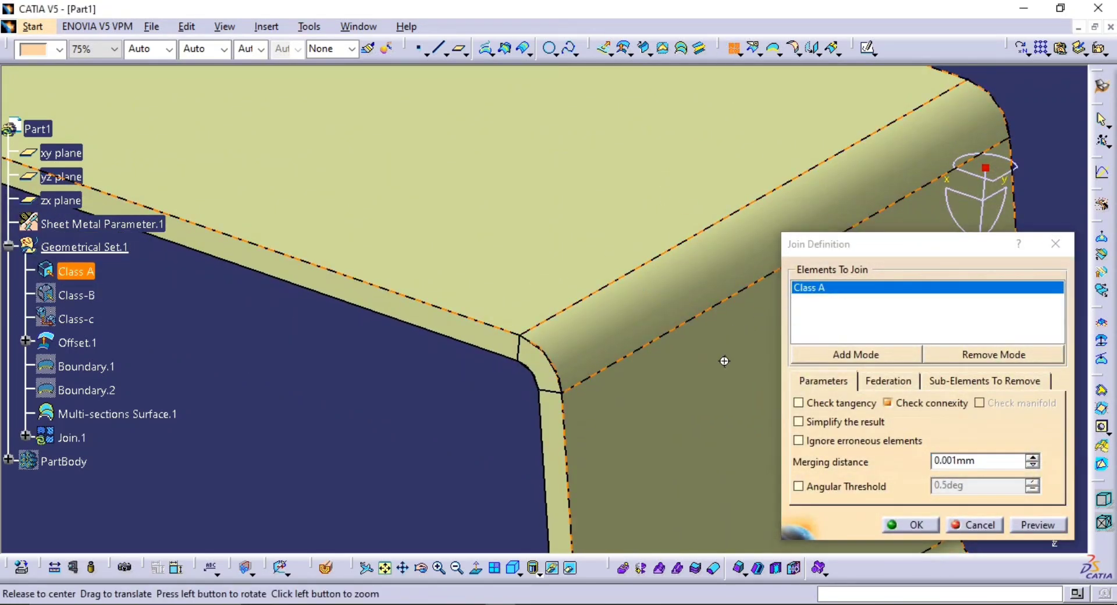
middle_click_drag(721, 361, 578, 369)
left_click(524, 399)
middle_click_drag(594, 272, 527, 204)
left_click(529, 207)
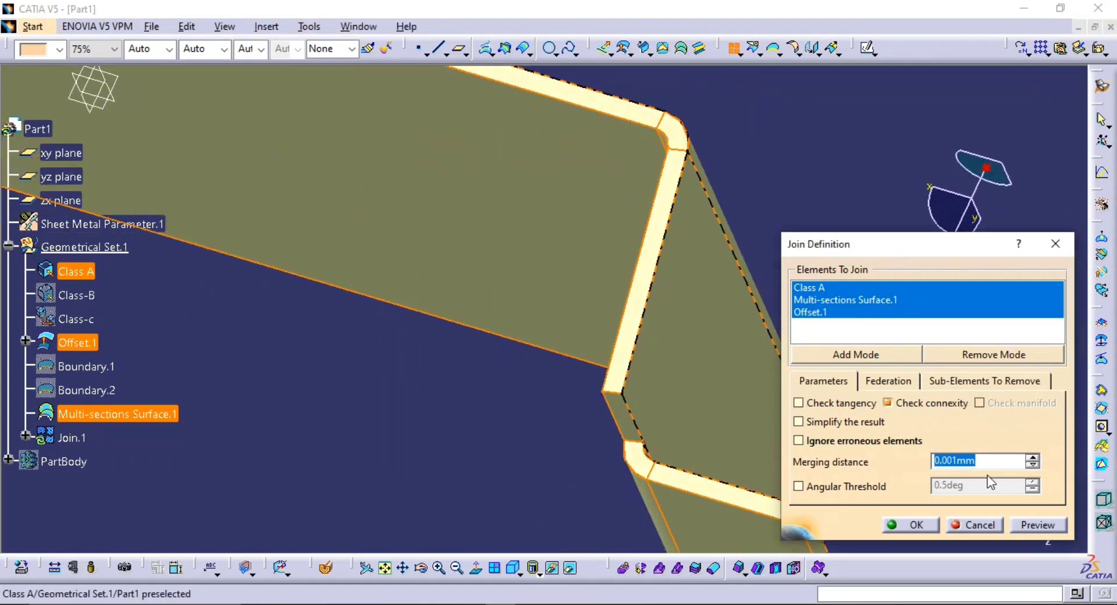
left_click(1034, 527)
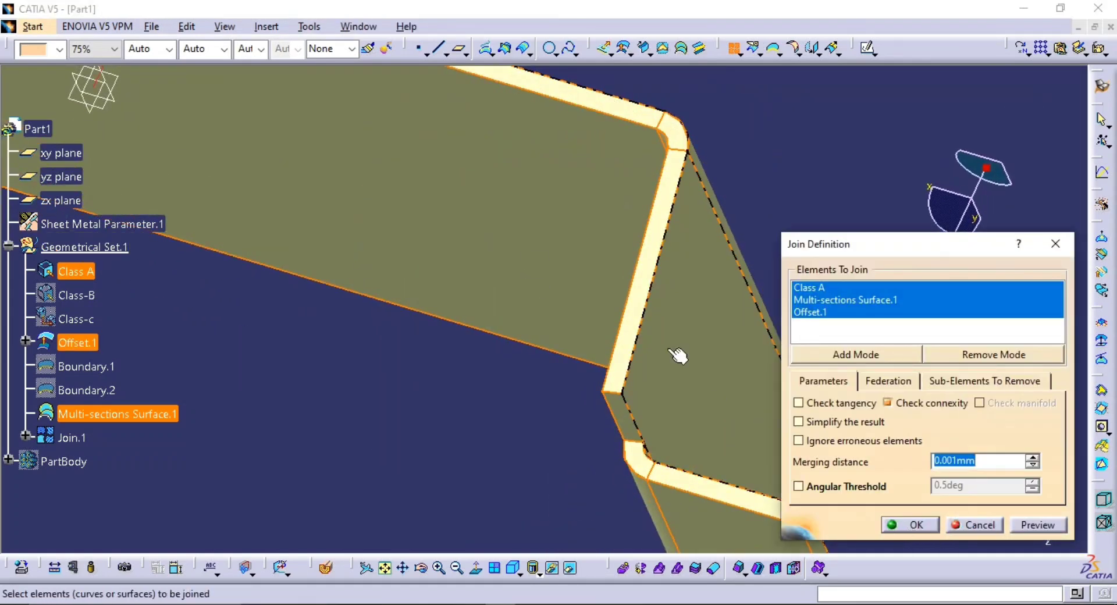
Inspect the bracket and its upper bend in the join preview, then create the join
middle_click_drag(677, 355, 529, 300)
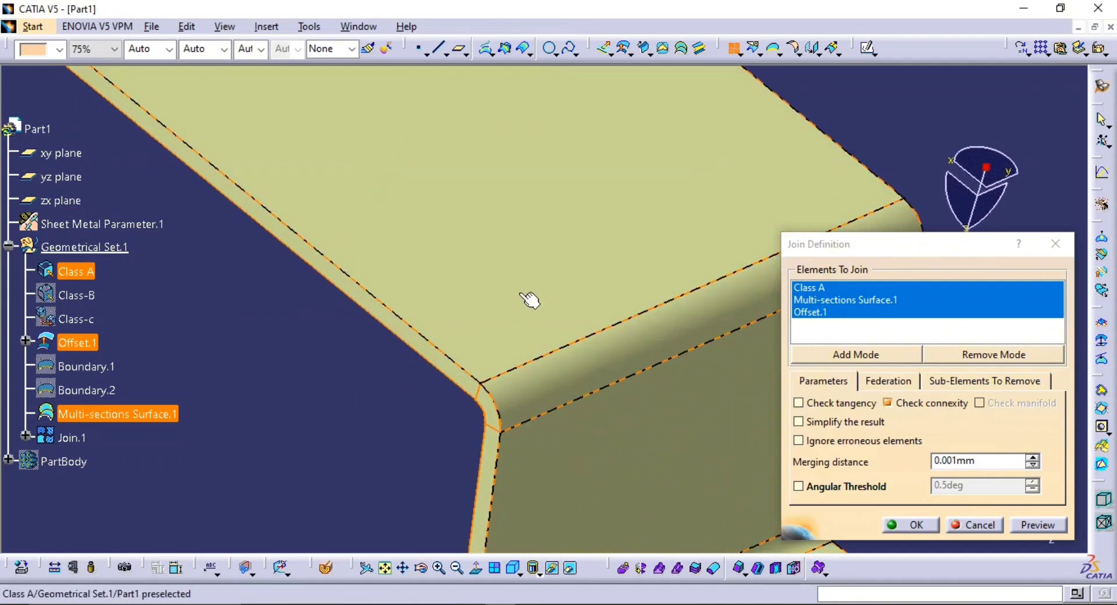
middle_click_drag(487, 255, 633, 339)
middle_click_drag(360, 197, 454, 210)
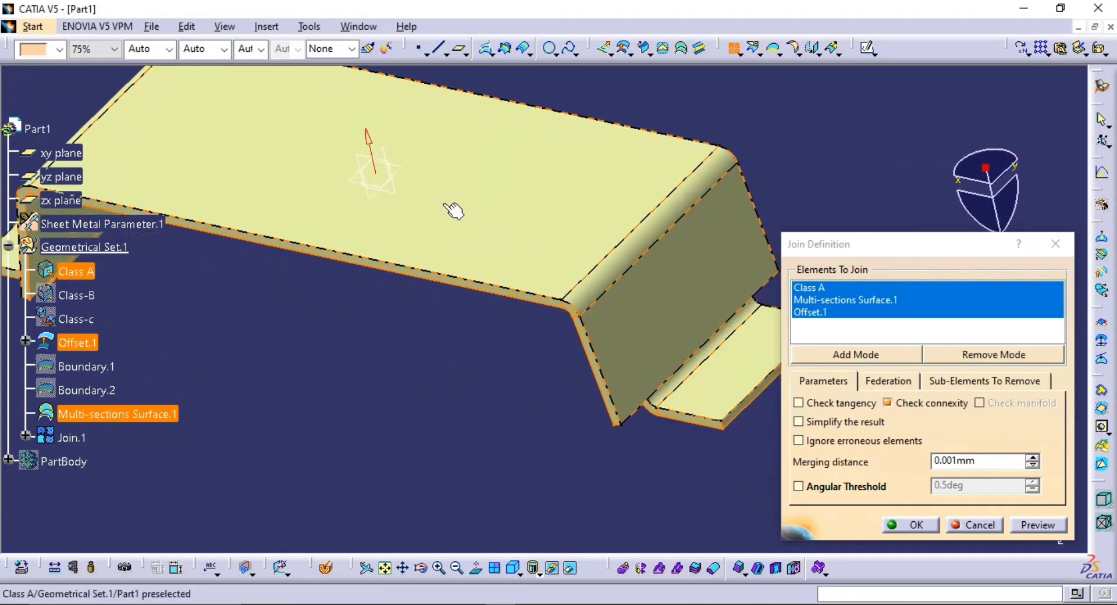
middle_click_drag(549, 399, 546, 204)
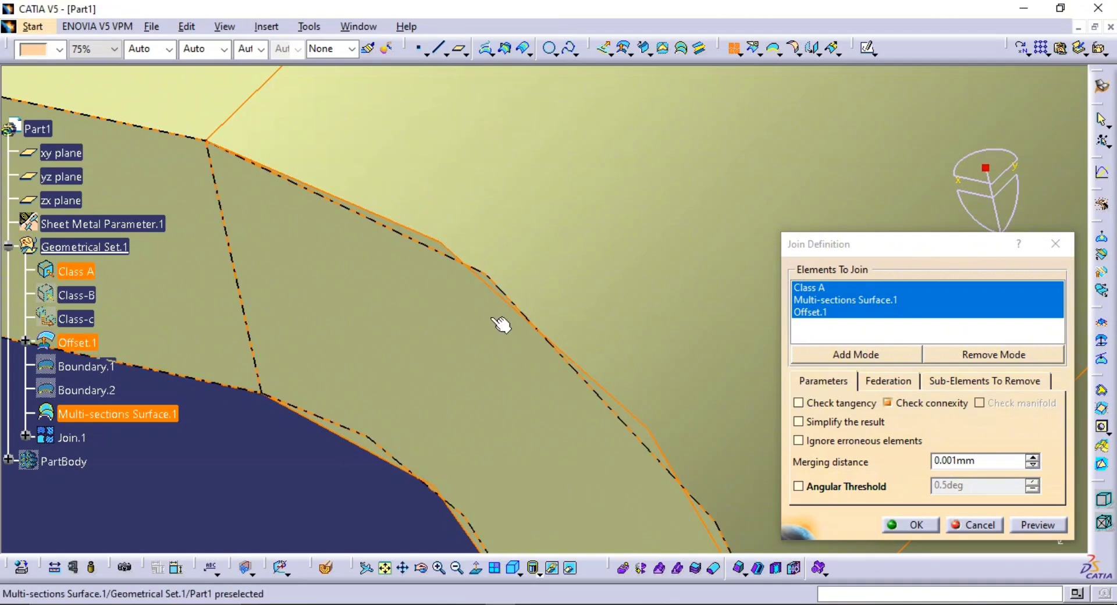
left_click(910, 524)
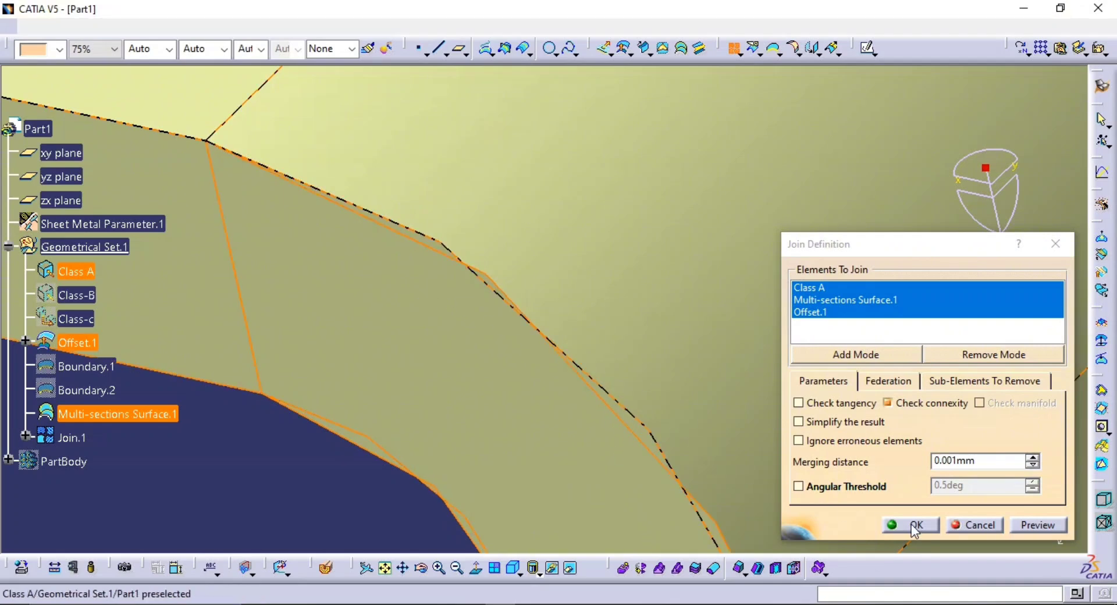
Review the merging distance in the join's definition and inspect the joined surface at the bend and as a whole
middle_click_drag(660, 381, 419, 431)
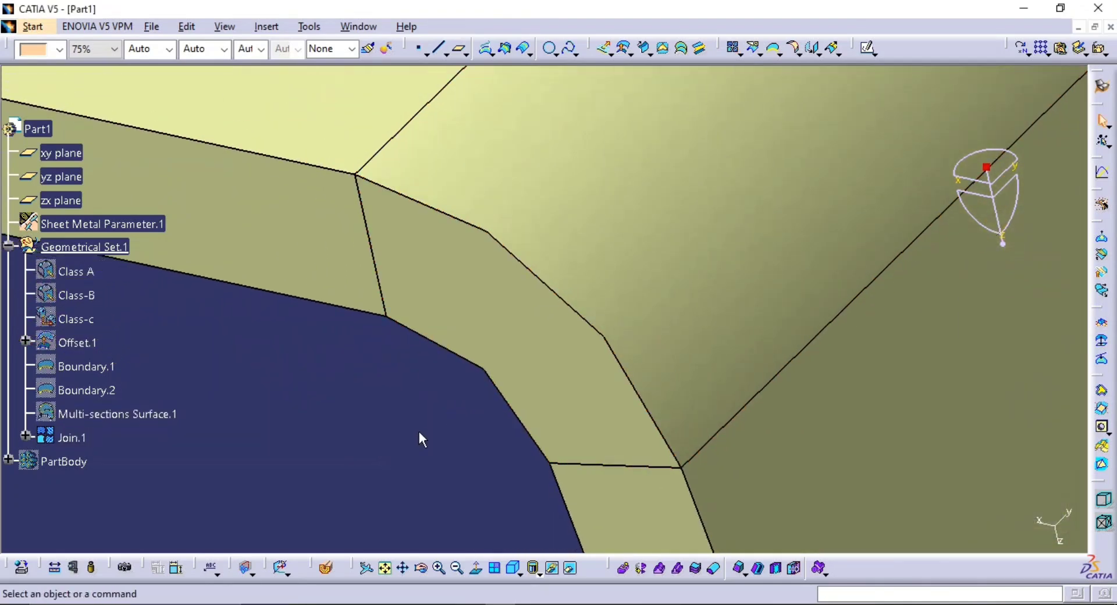
double_click(70, 437)
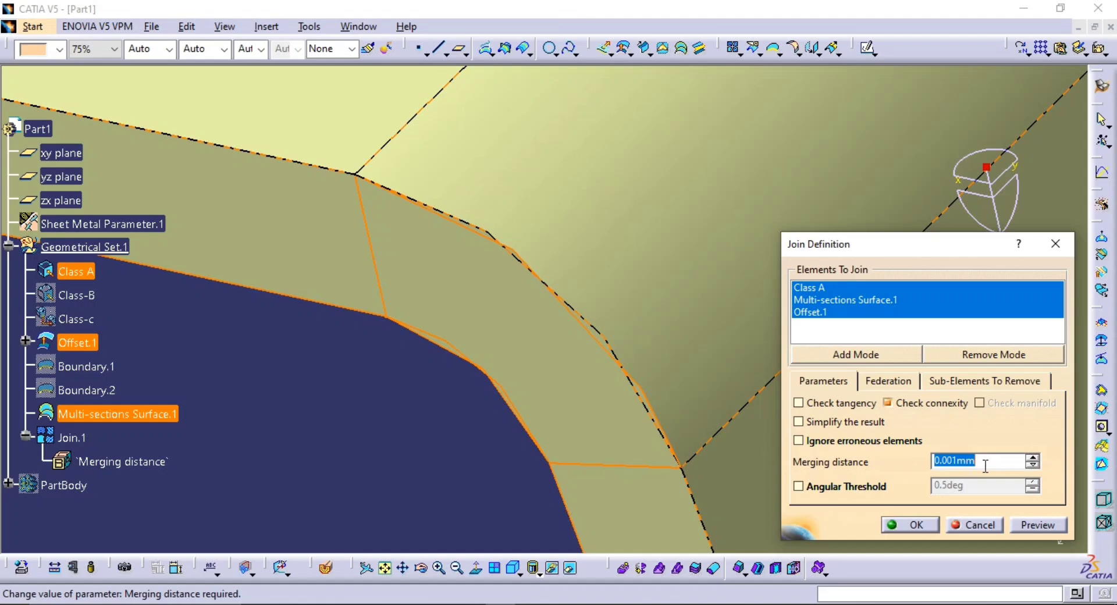
left_click(978, 529)
middle_click_drag(551, 337, 506, 376)
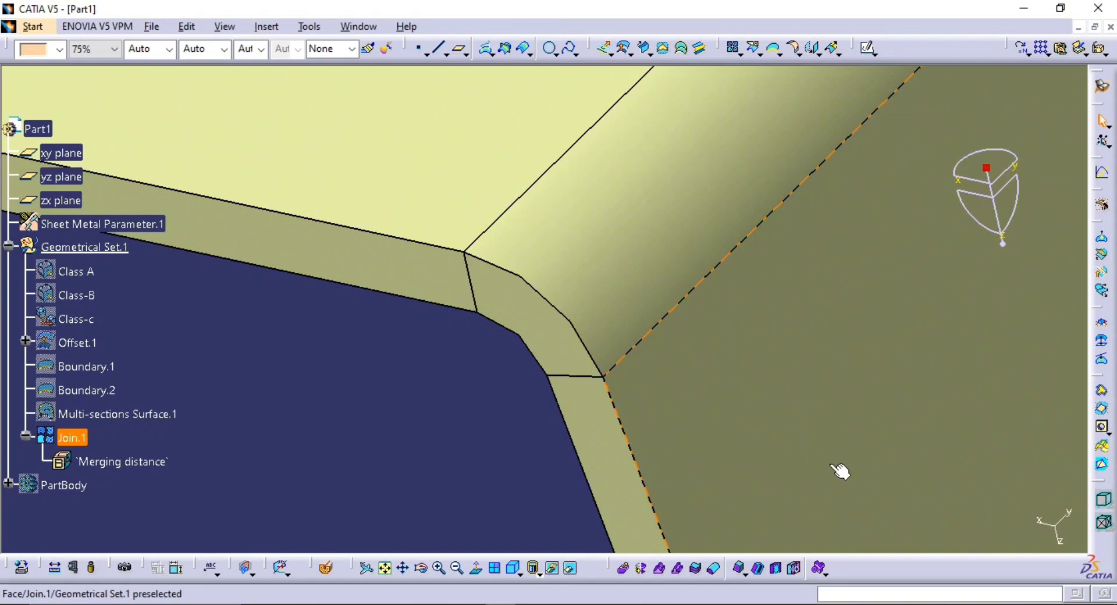
middle_click_drag(576, 239, 631, 481)
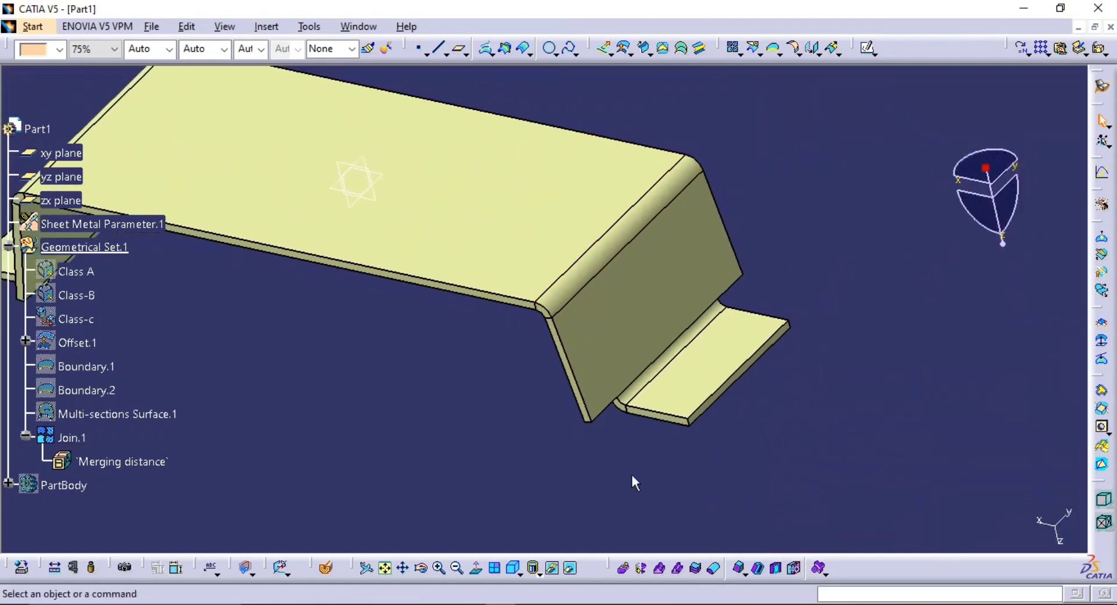
middle_click_drag(690, 224, 707, 308)
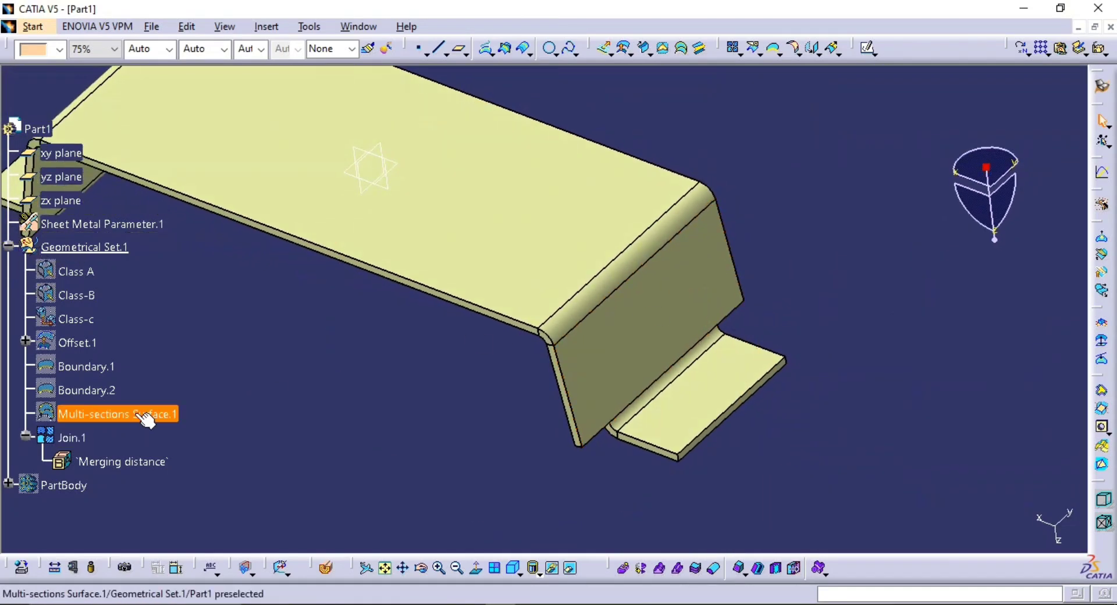
double_click(72, 437)
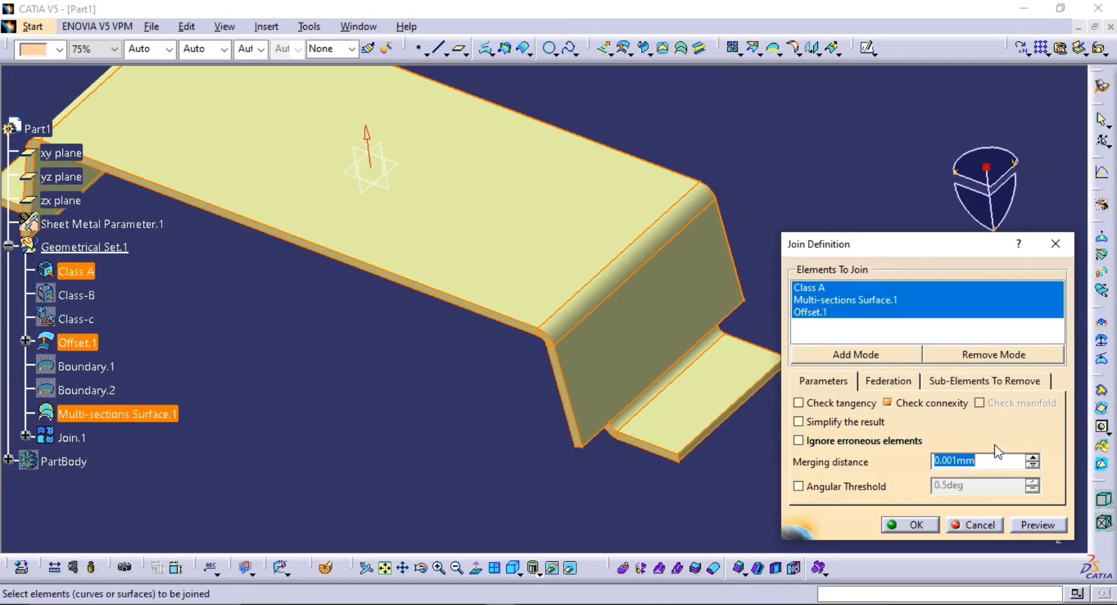
left_click(968, 526)
middle_click_drag(840, 282, 950, 372)
middle_click_drag(834, 363, 817, 370)
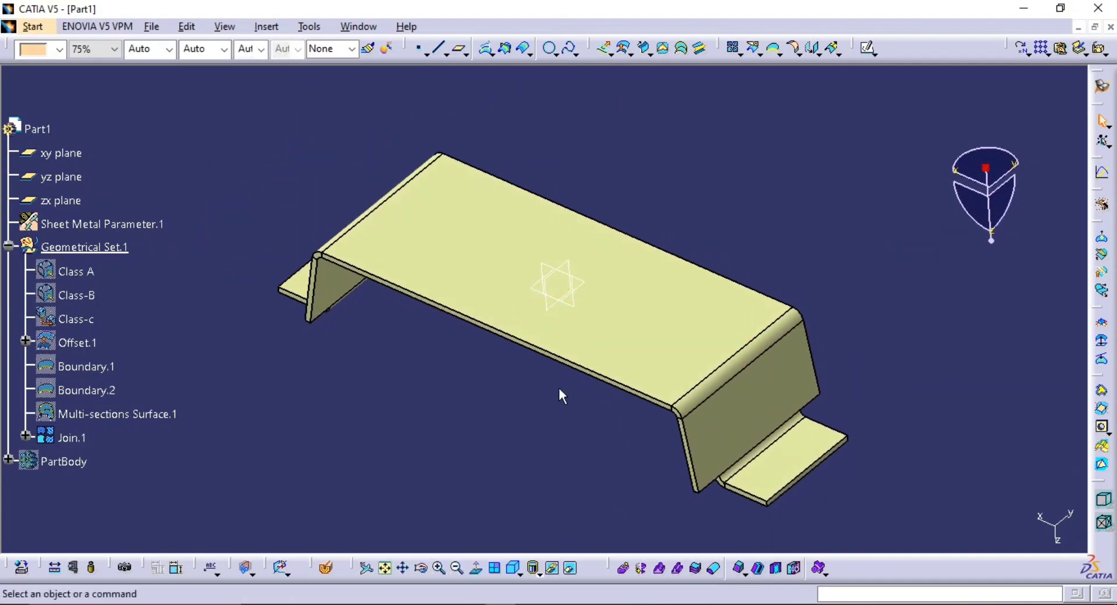
Try to extract a boundary from the joined surface to check whether it is closed, and cancel the command
middle_click_drag(560, 394, 597, 381)
middle_click_drag(633, 329, 636, 298)
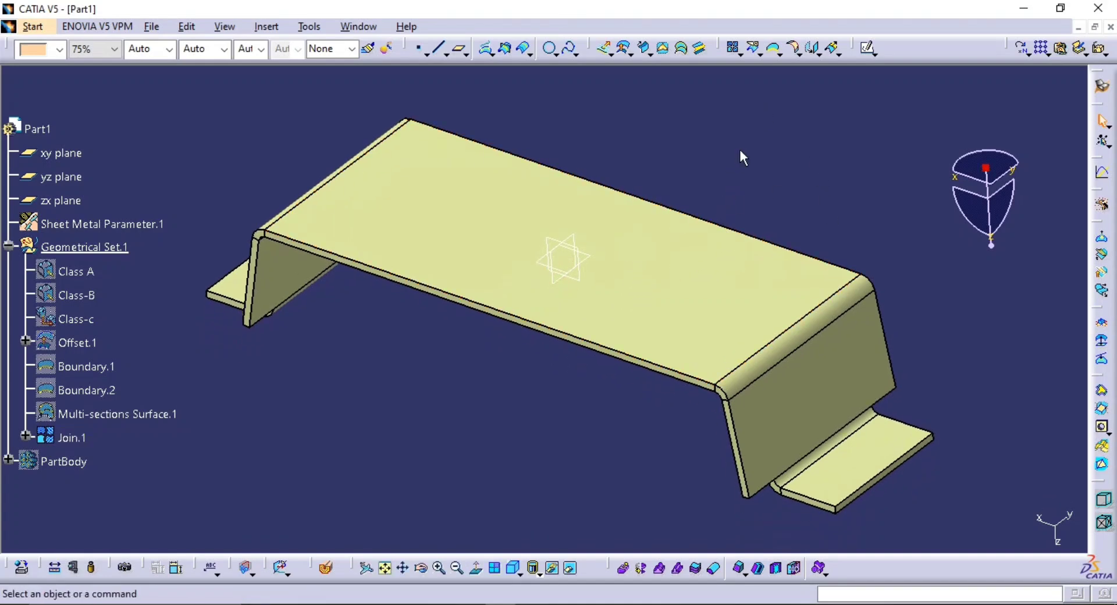
left_click(774, 48)
left_click(644, 295)
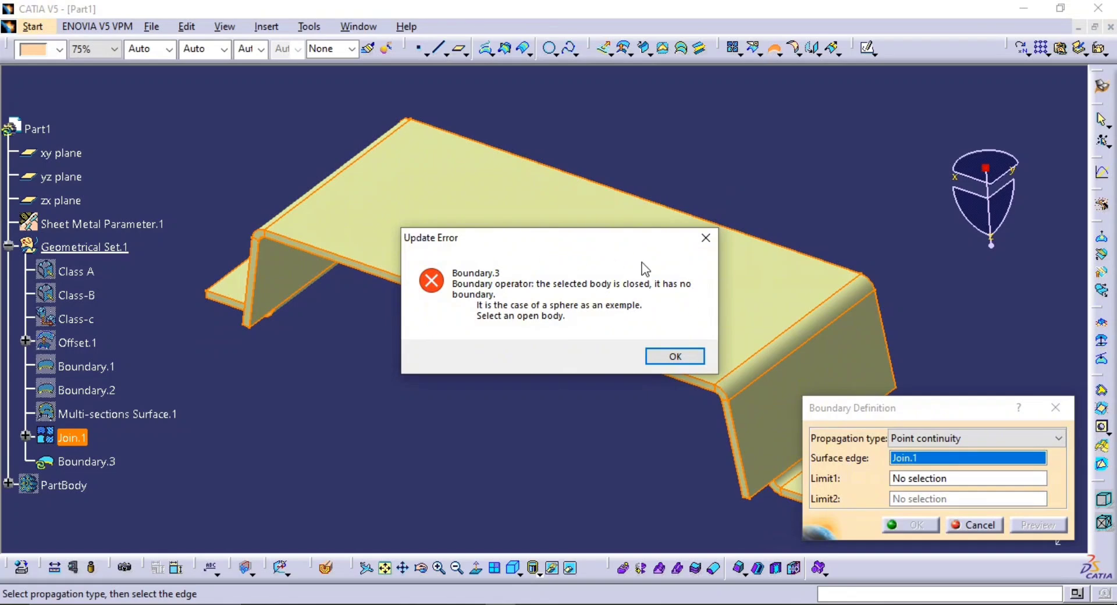
left_click(675, 357)
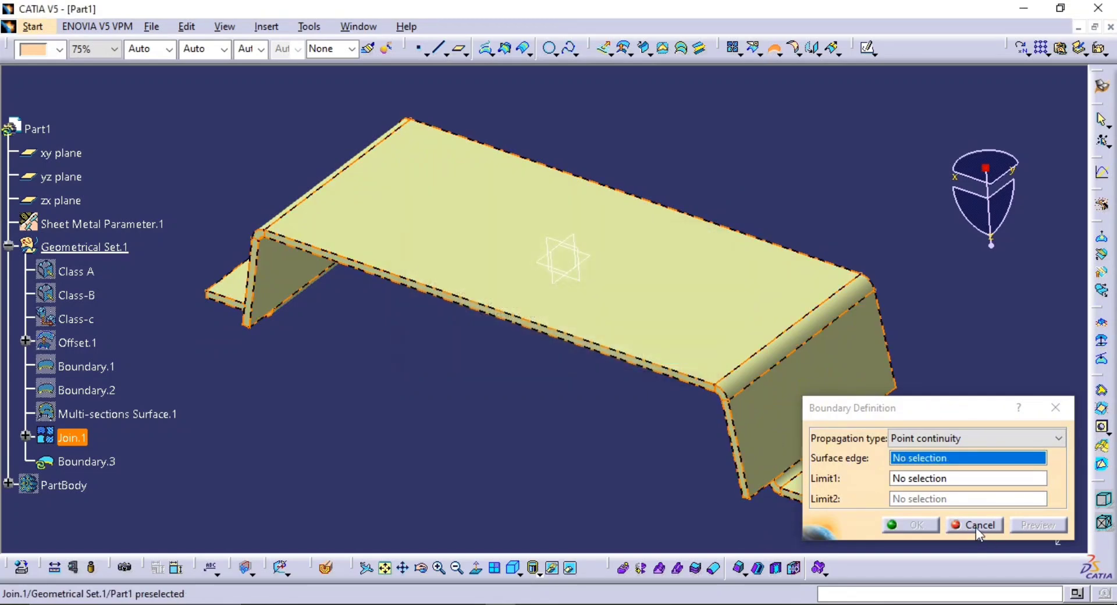
left_click(975, 525)
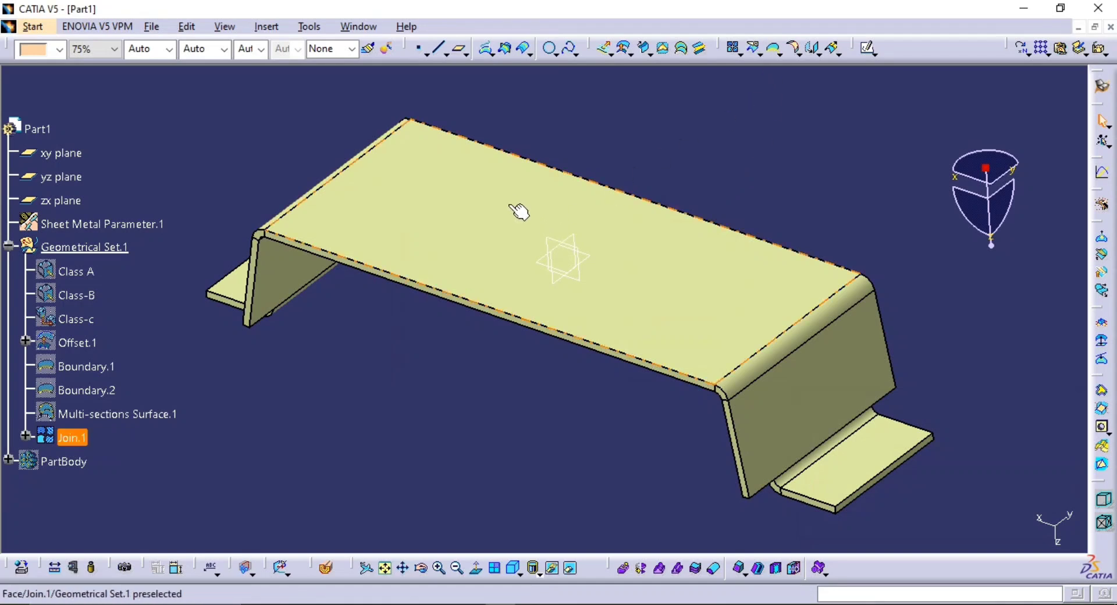
Switch to the Part Design workbench and acknowledge the sheet metal warning
middle_click_drag(800, 170, 776, 191)
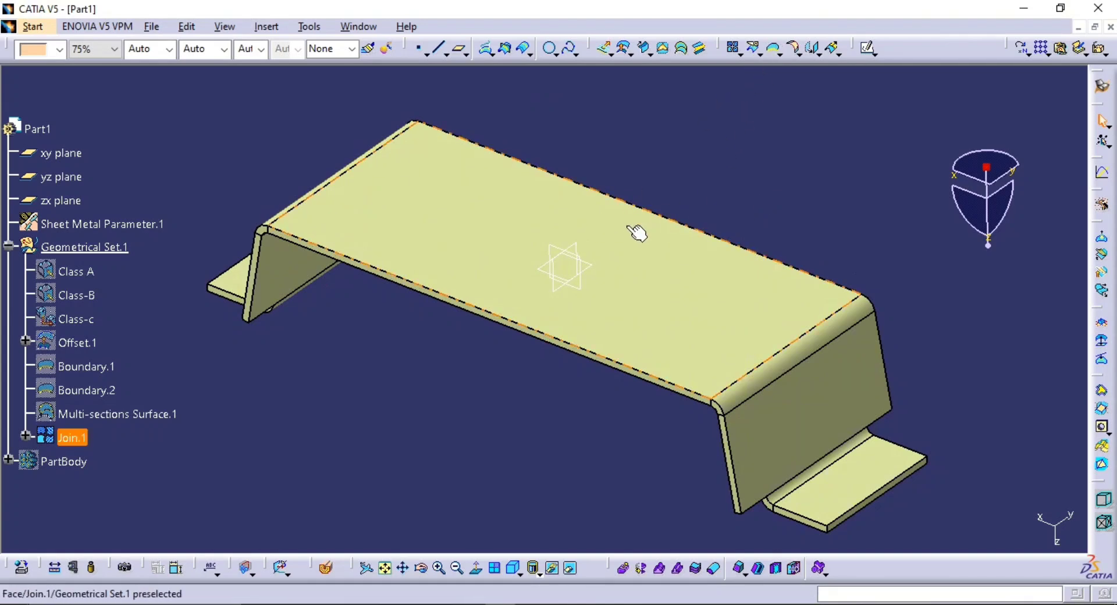
middle_click_drag(629, 230, 680, 236)
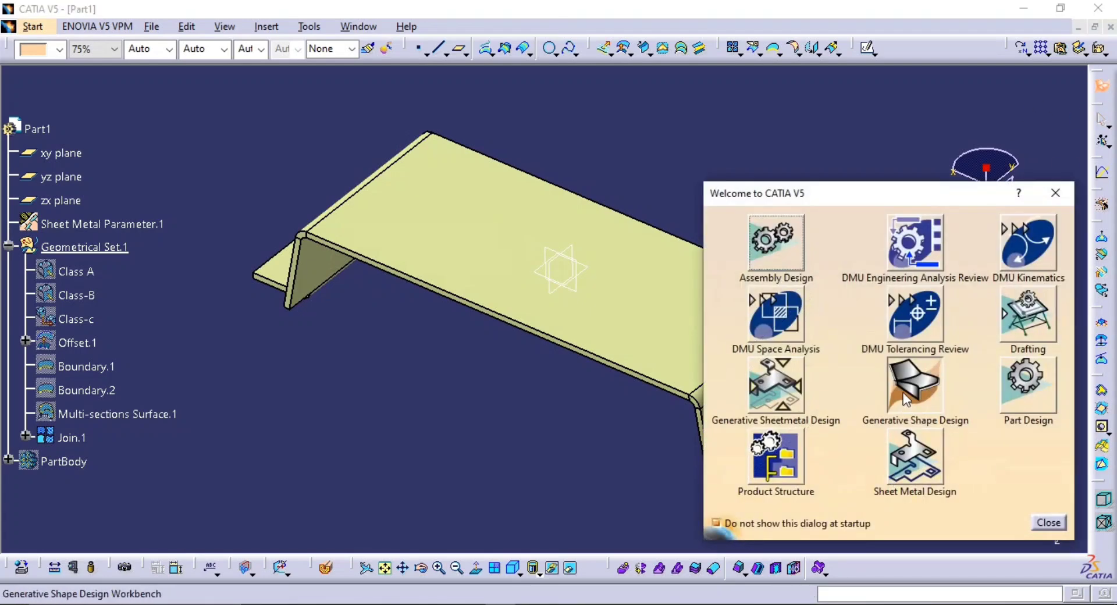
left_click(1027, 384)
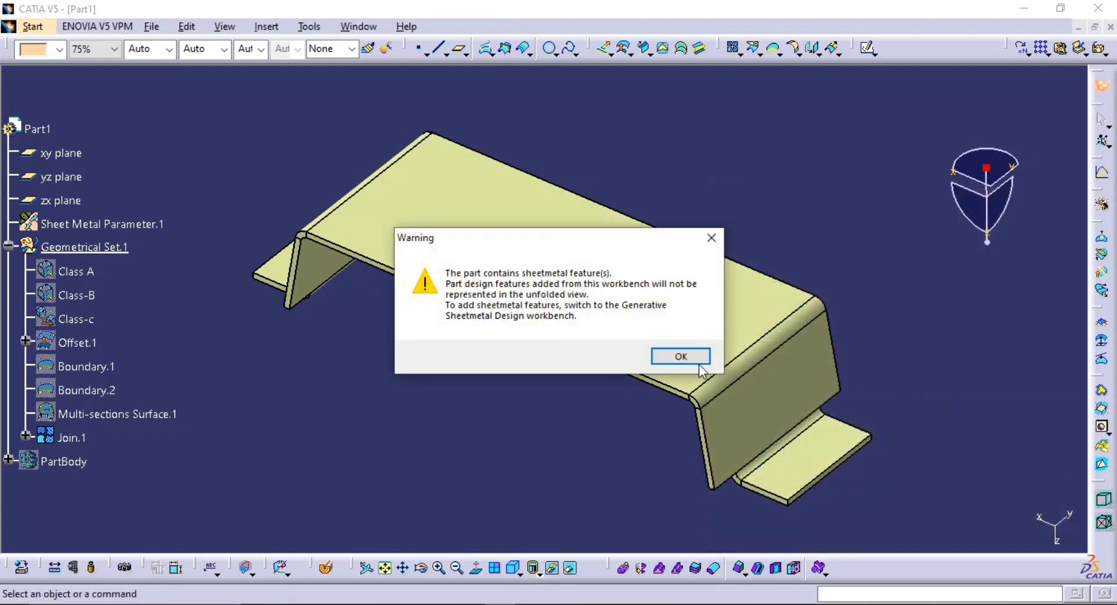
left_click(678, 357)
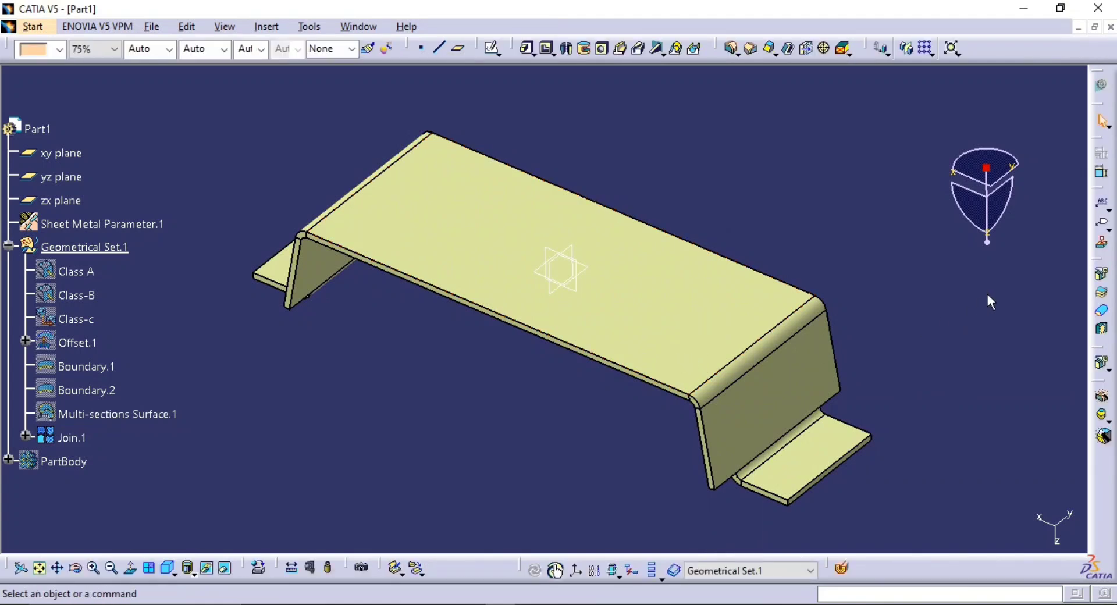
left_click(1104, 316)
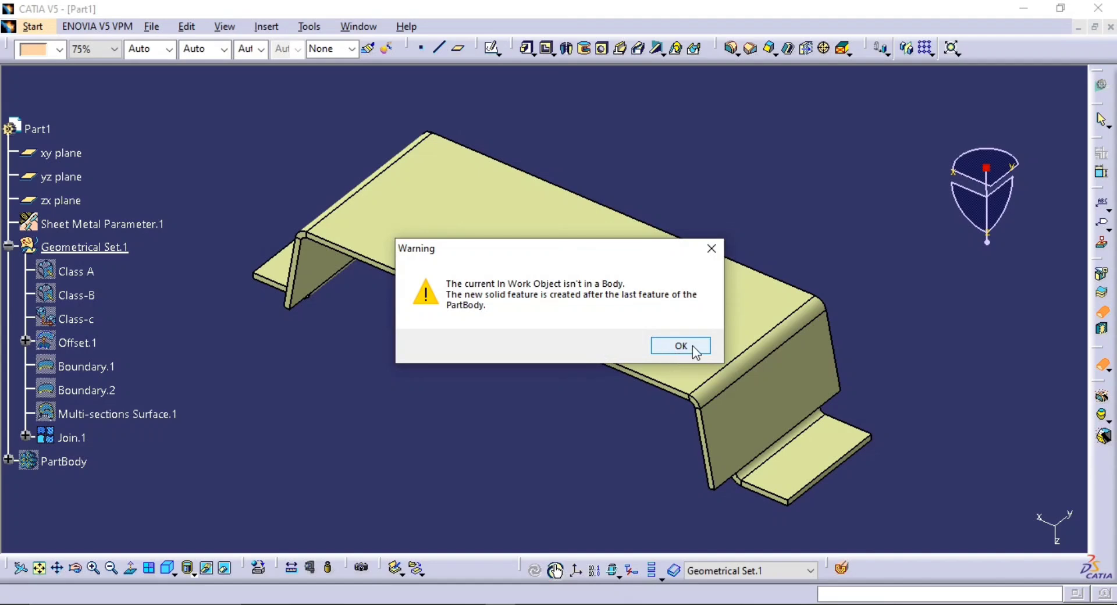
left_click(692, 347)
left_click(1046, 529)
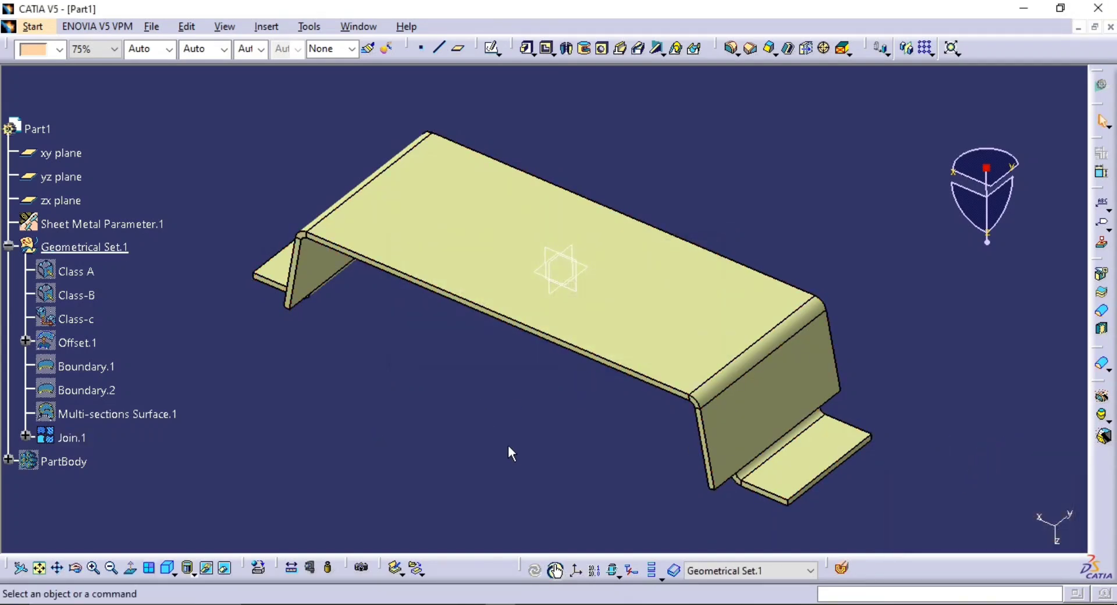
Insert a new body into the part
left_click(267, 27)
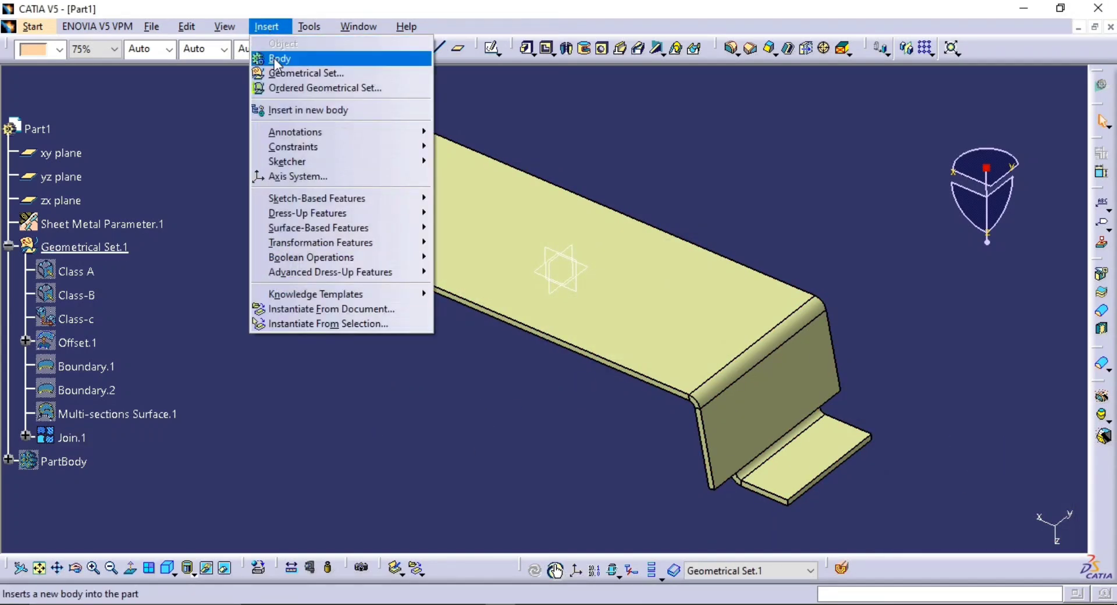
left_click(276, 59)
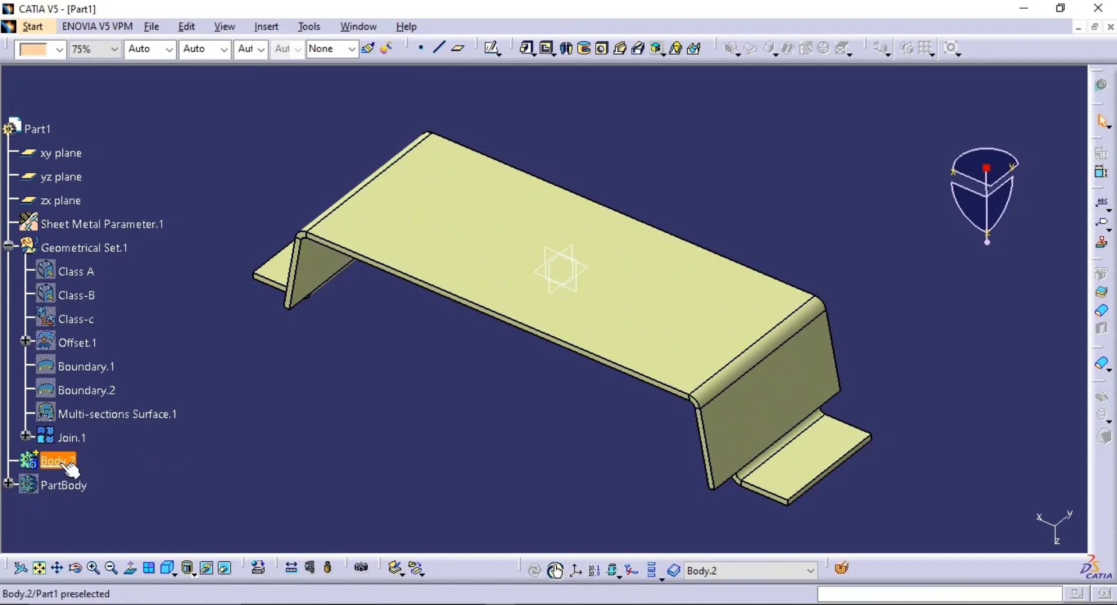
Close the joined surface Join.1 into a solid in Body.2 with Close Surface
left_click(1102, 311)
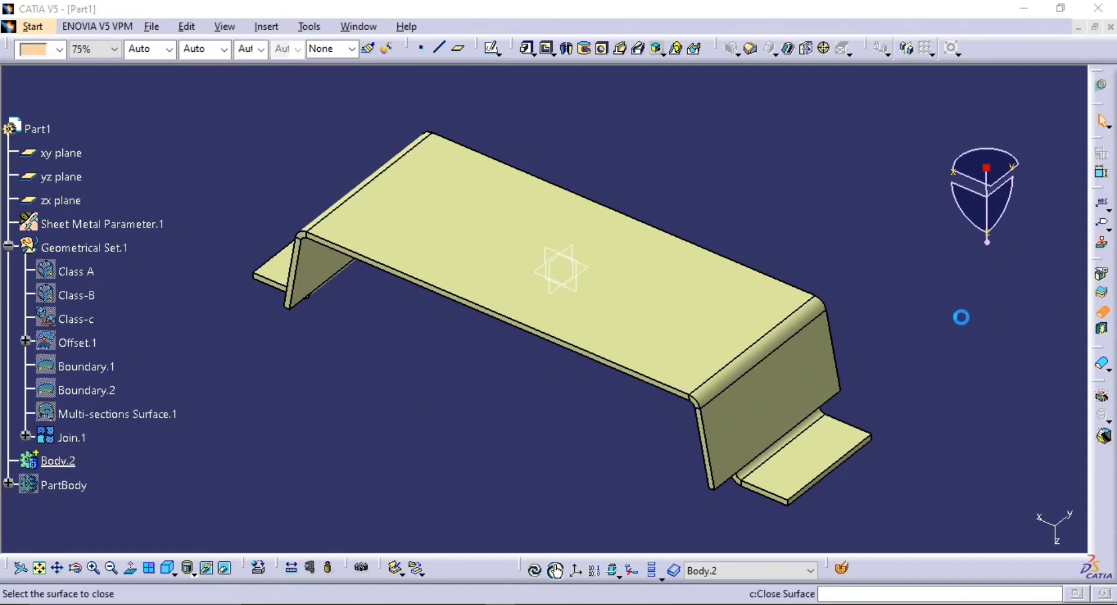
left_click(711, 337)
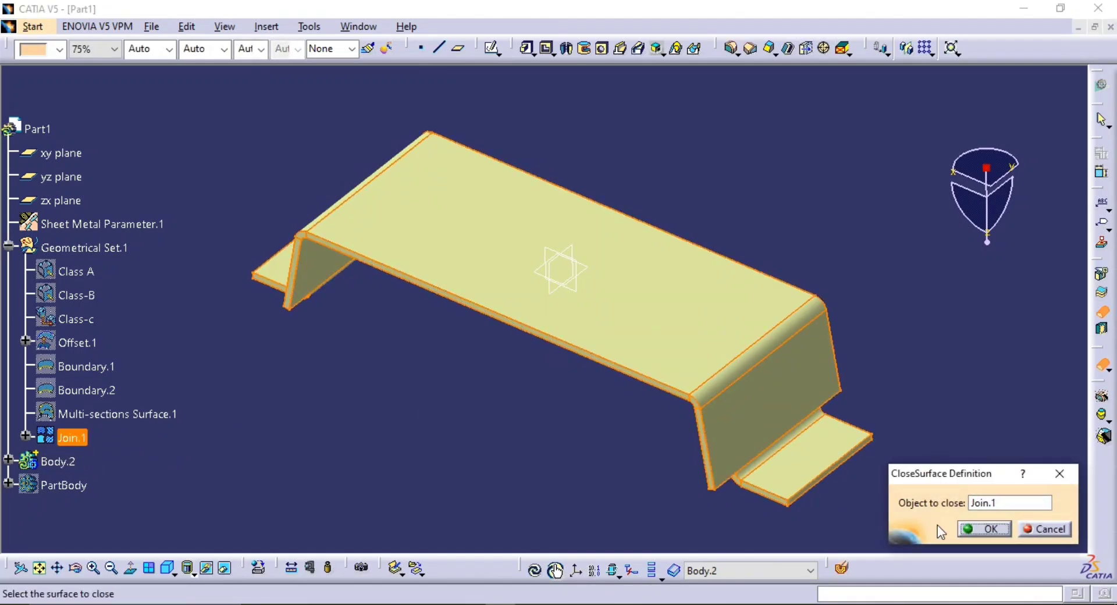
left_click(983, 528)
left_click(652, 342)
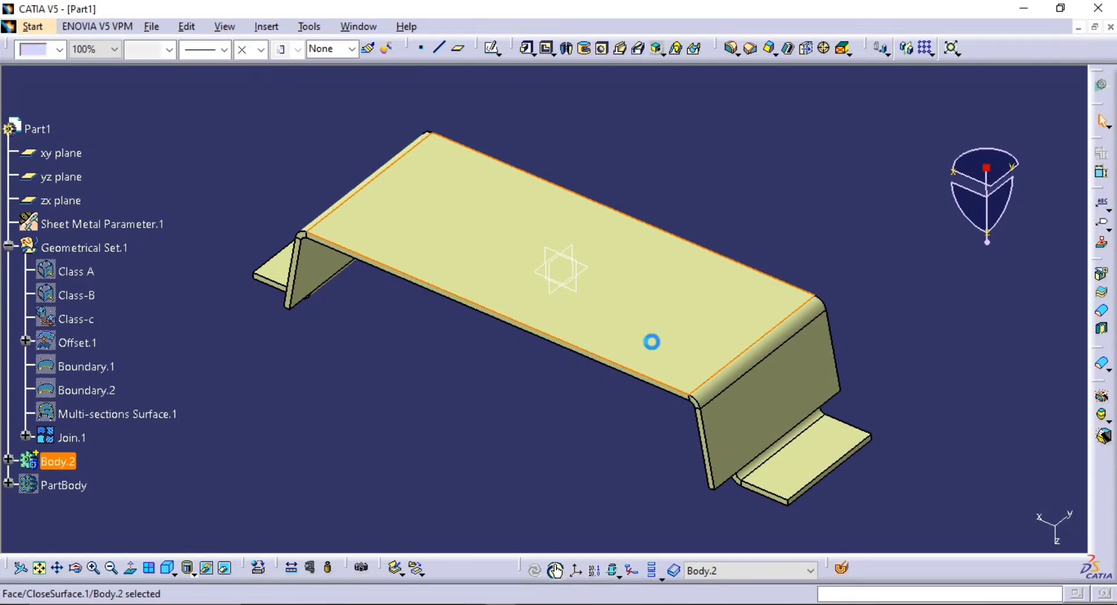
key("Escape")
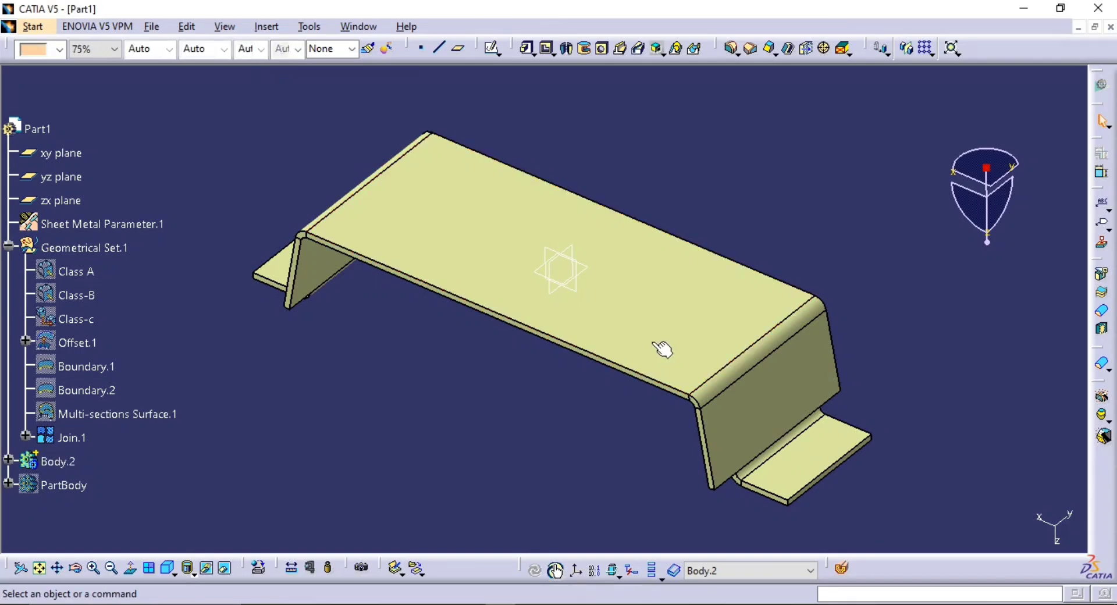
Hide the join, toggle Body.2's visibility to look for its solid, and show the join again
left_click(63, 441)
left_click(207, 568)
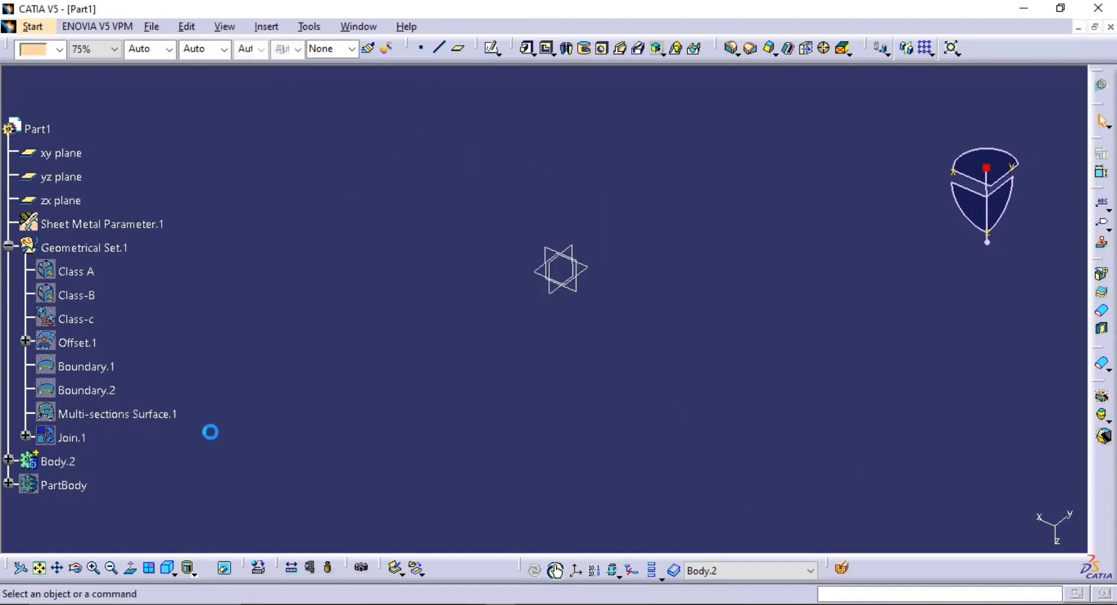
left_click(58, 461)
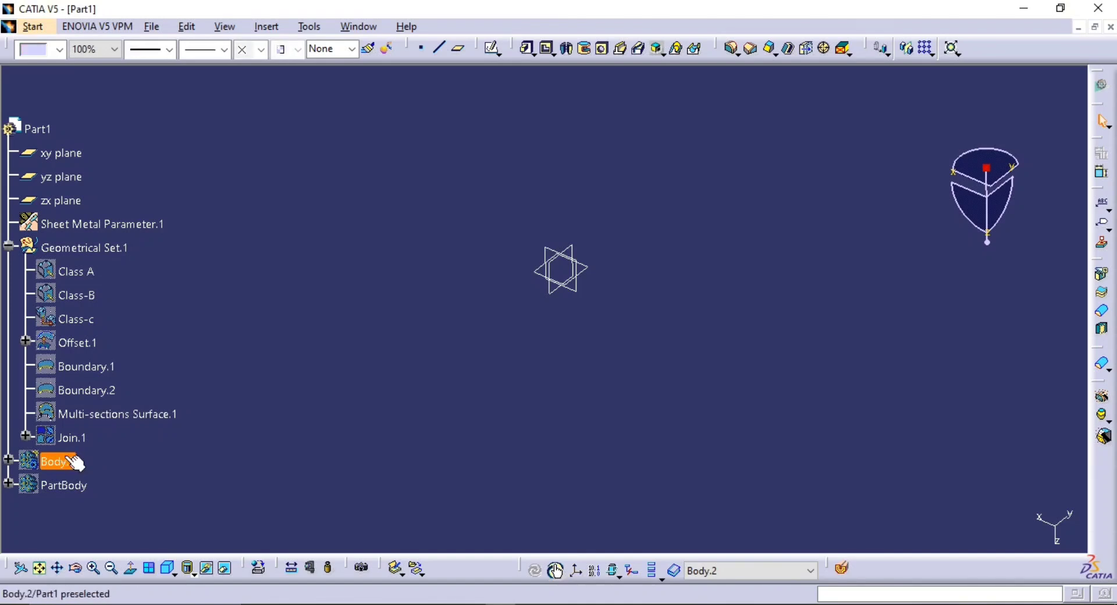
key("space")
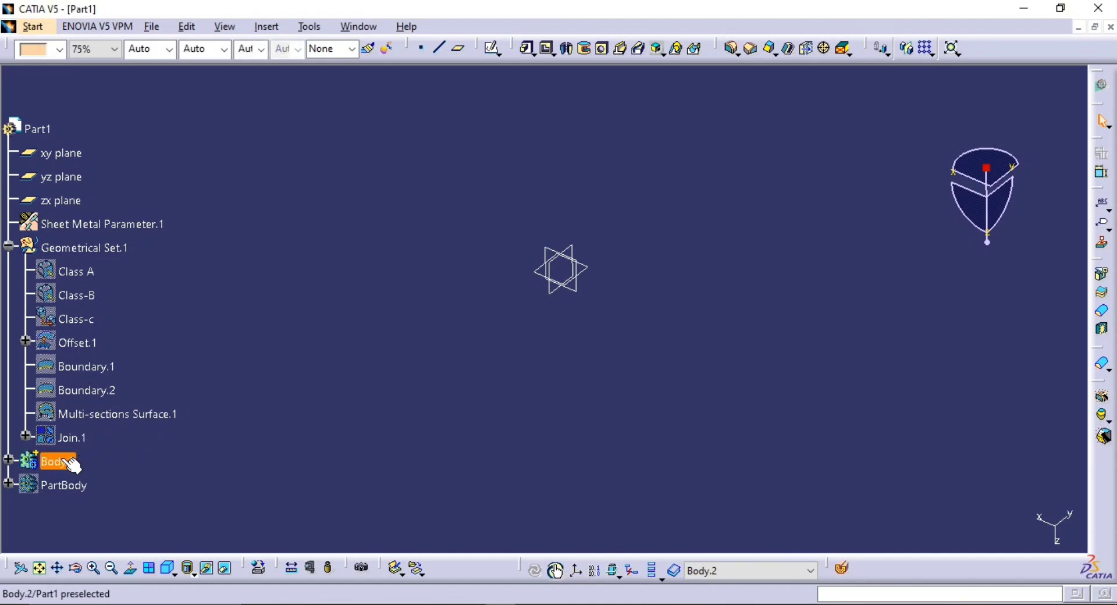
left_click(63, 461)
middle_click_drag(409, 264, 449, 370)
left_click(482, 335)
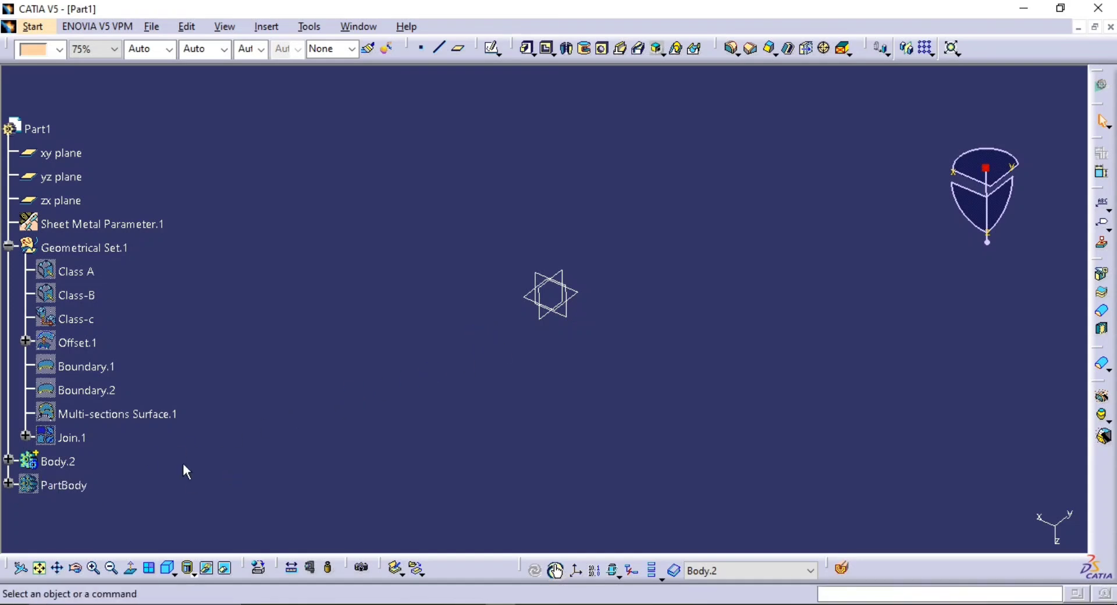
left_click(74, 441)
key("space")
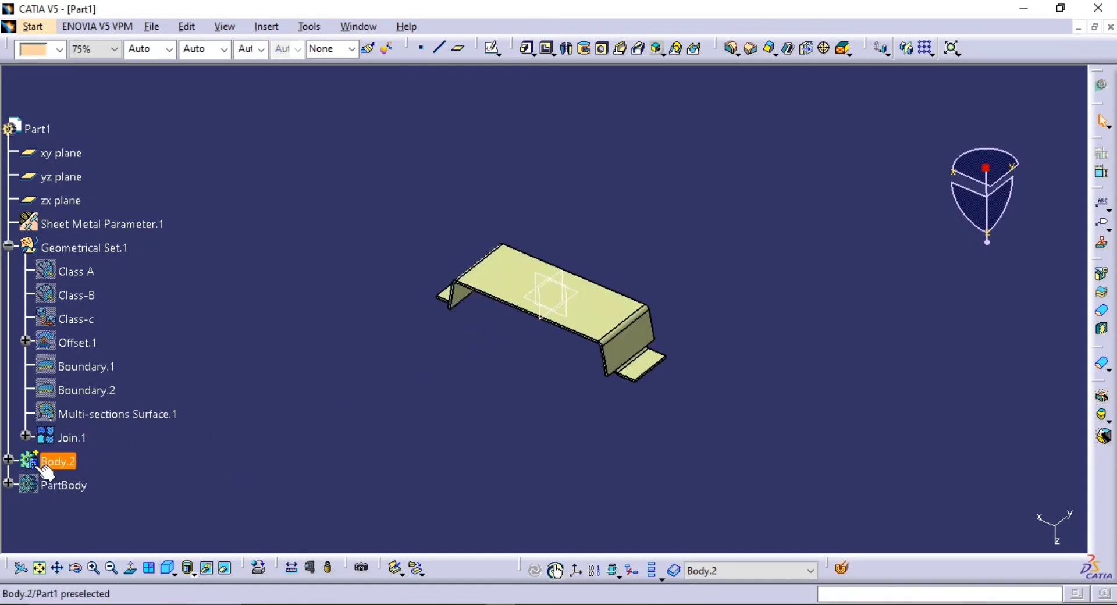
Apply Close Surface to Join.1 a second time in Body.2
left_click(64, 467)
middle_click_drag(877, 319, 960, 177, "ctrl")
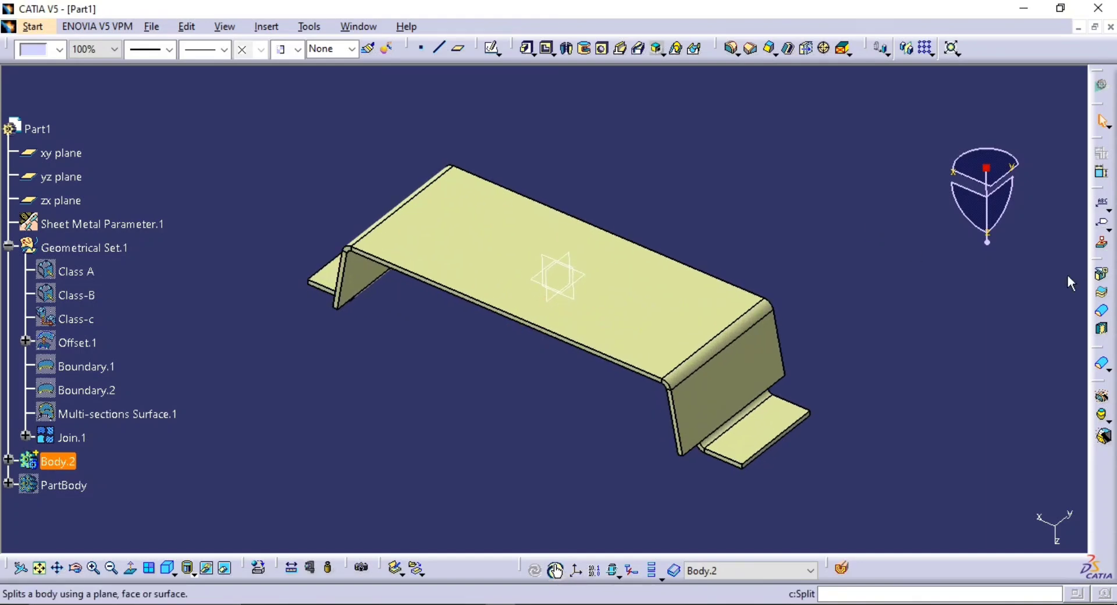
left_click(1105, 312)
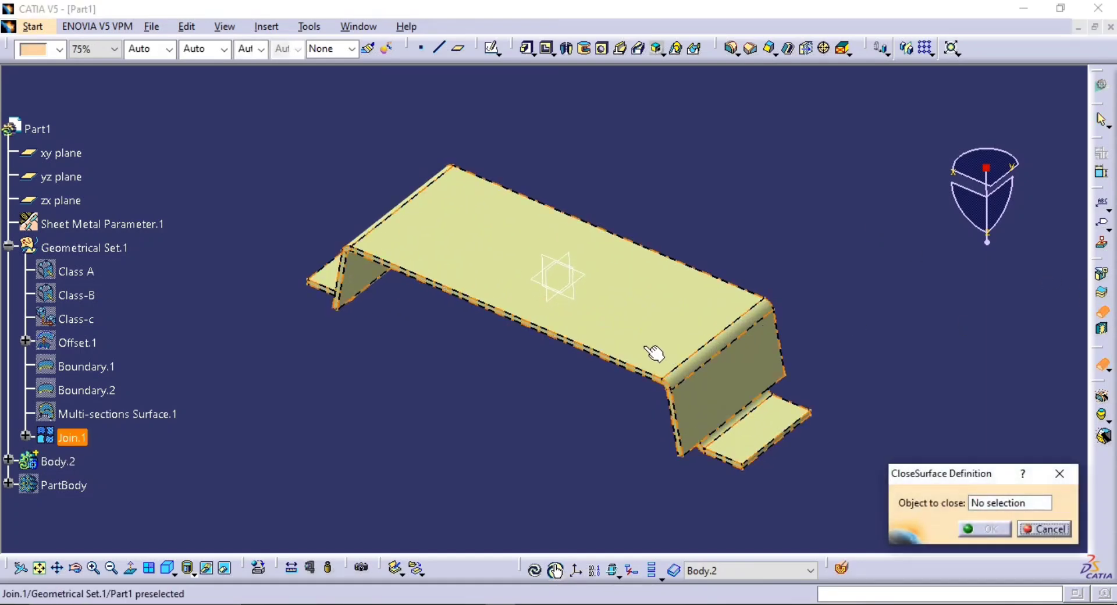
left_click(695, 365)
left_click(966, 527)
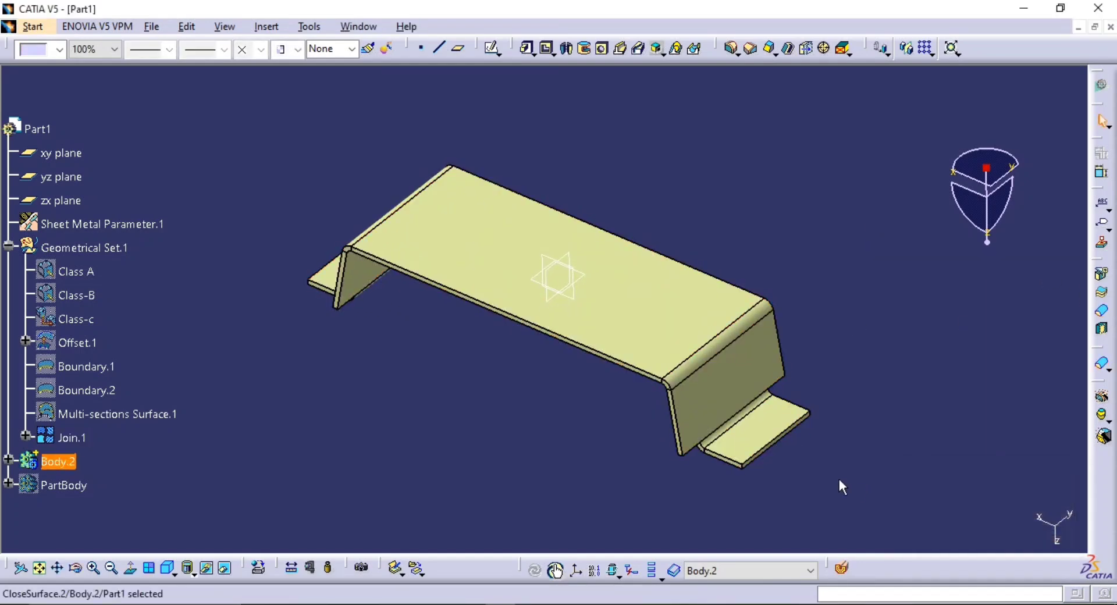
Expand Body.2 in the tree and hide Join.1
left_click(8, 461)
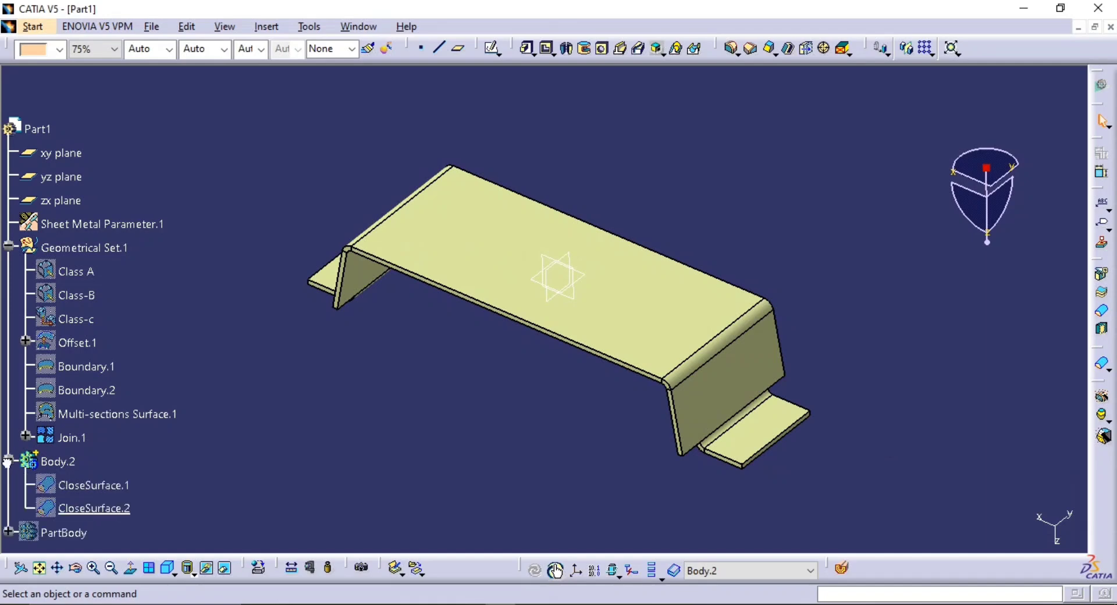
left_click(78, 440)
key("space")
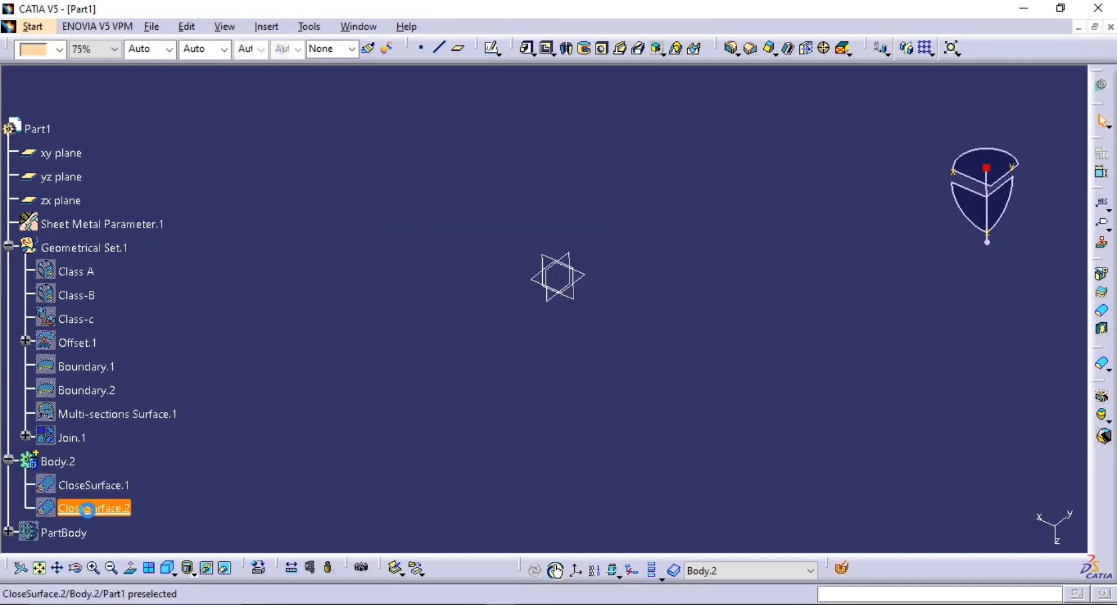
Delete the duplicate CloseSurface.2 from Body.2 and show the remaining CloseSurface.1 solid
left_click(104, 507)
key("Delete")
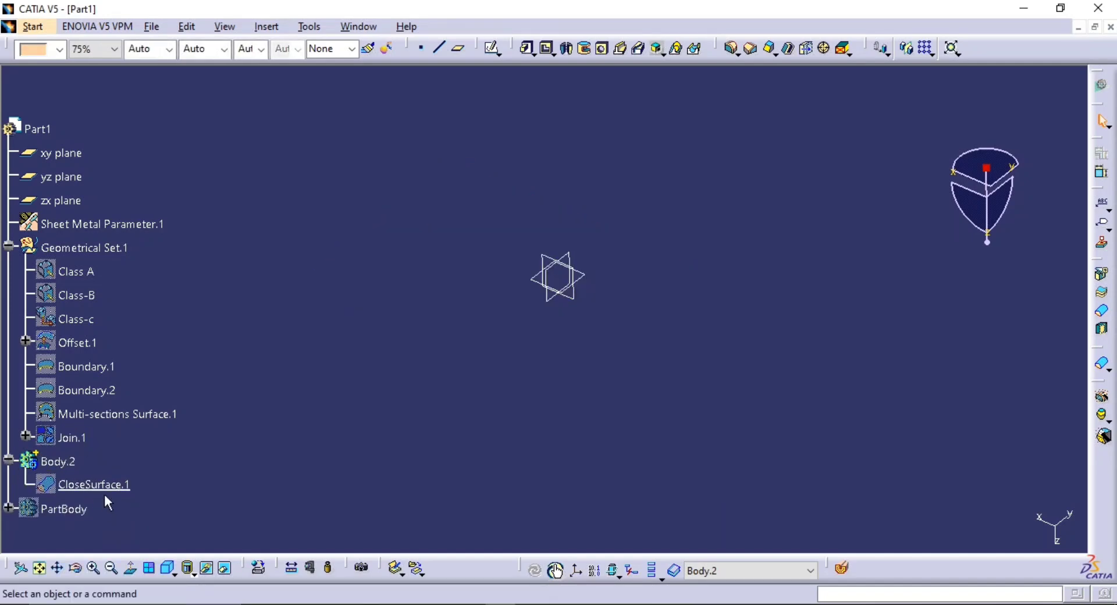
middle_click_drag(395, 427, 416, 450)
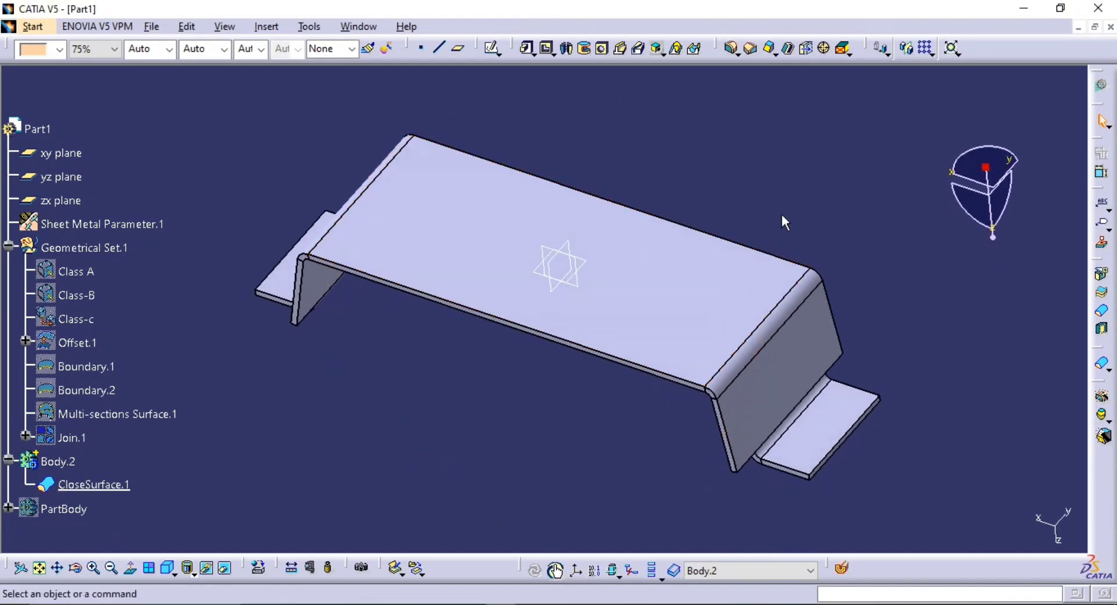
middle_click_drag(733, 159, 673, 244)
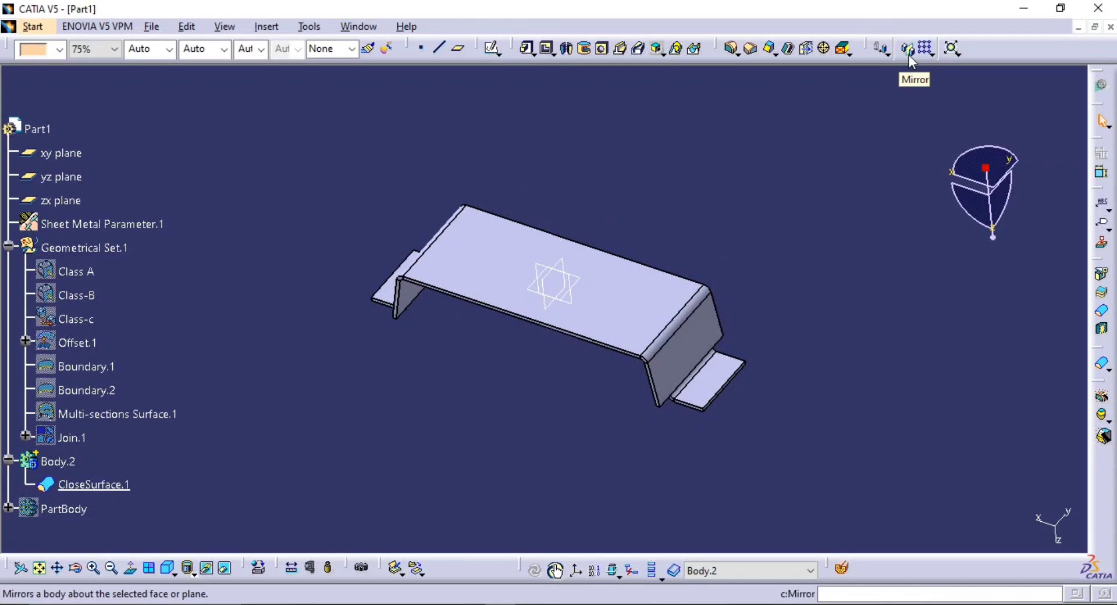
Start a Translate of Body.2, keeping the transformation specifications, and define its vector by Coordinates
left_click(881, 49)
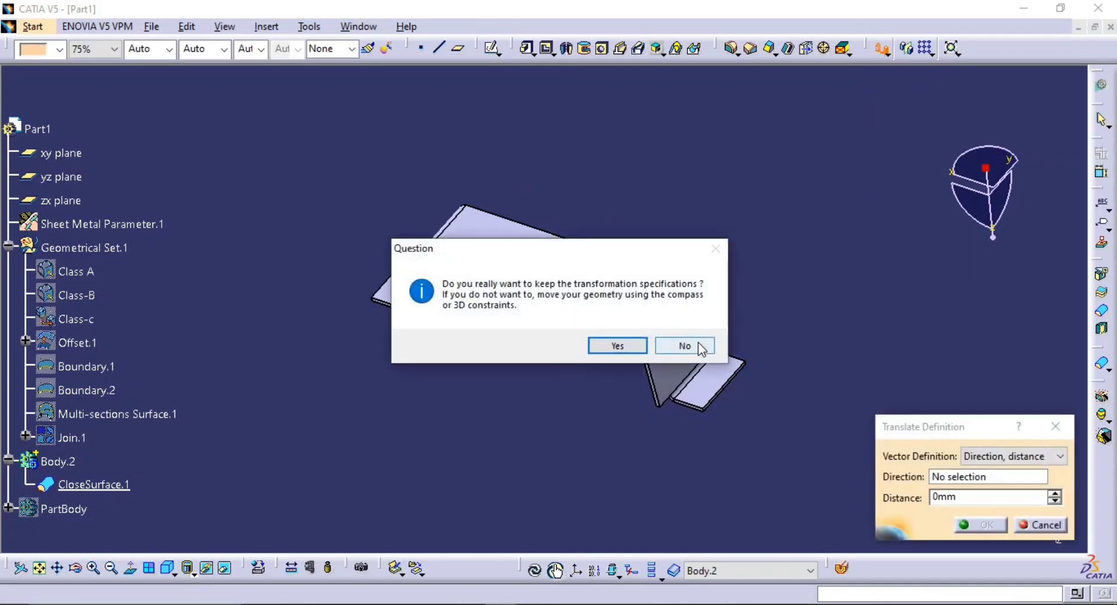
left_click(616, 345)
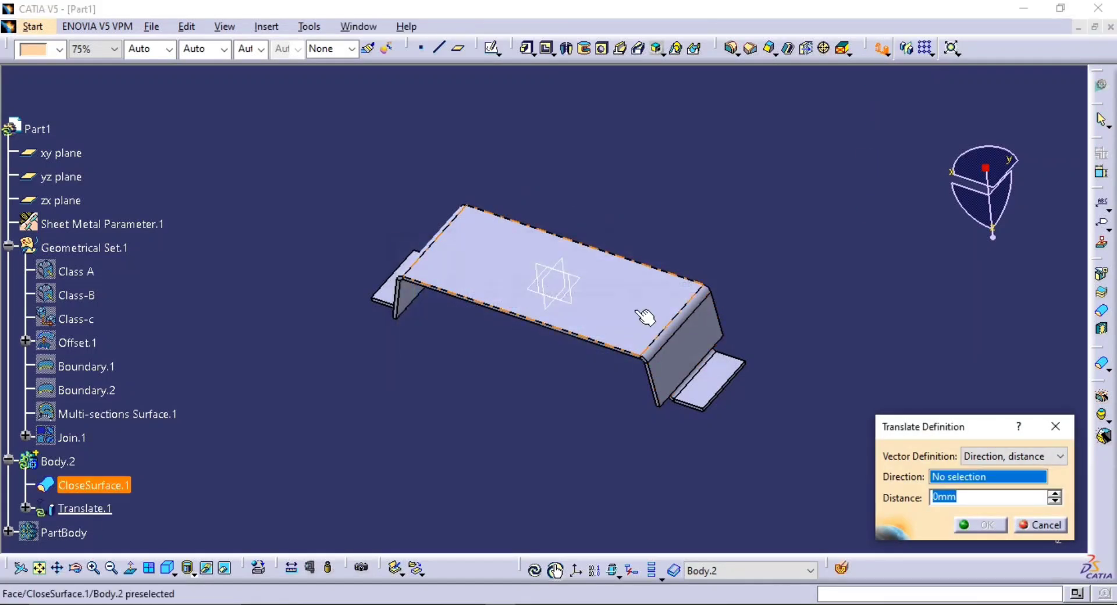
left_click(60, 460)
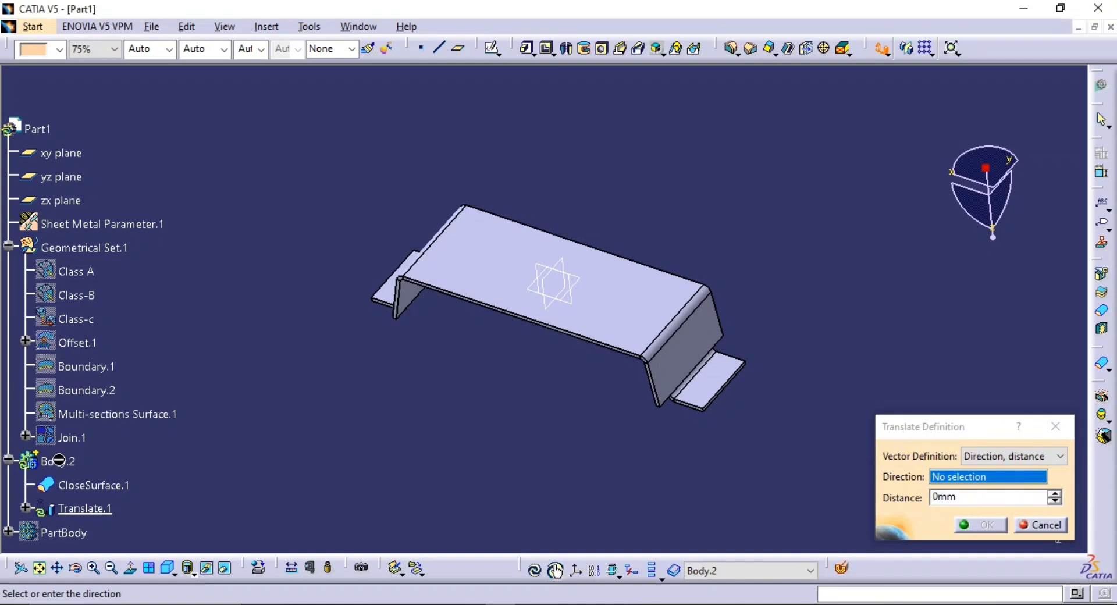
left_click(1012, 456)
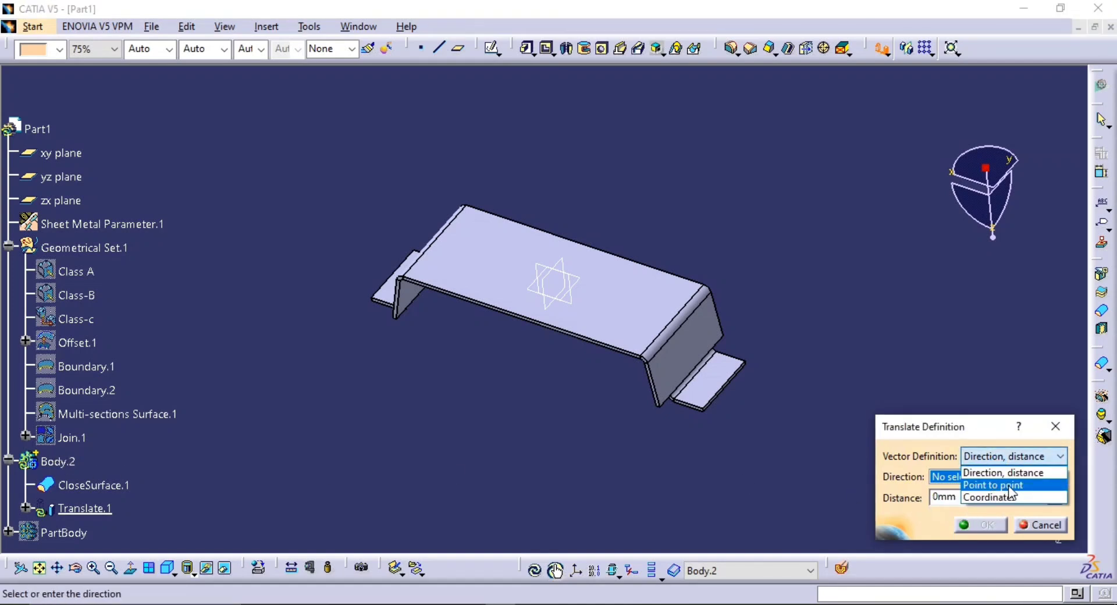
left_click(1009, 497)
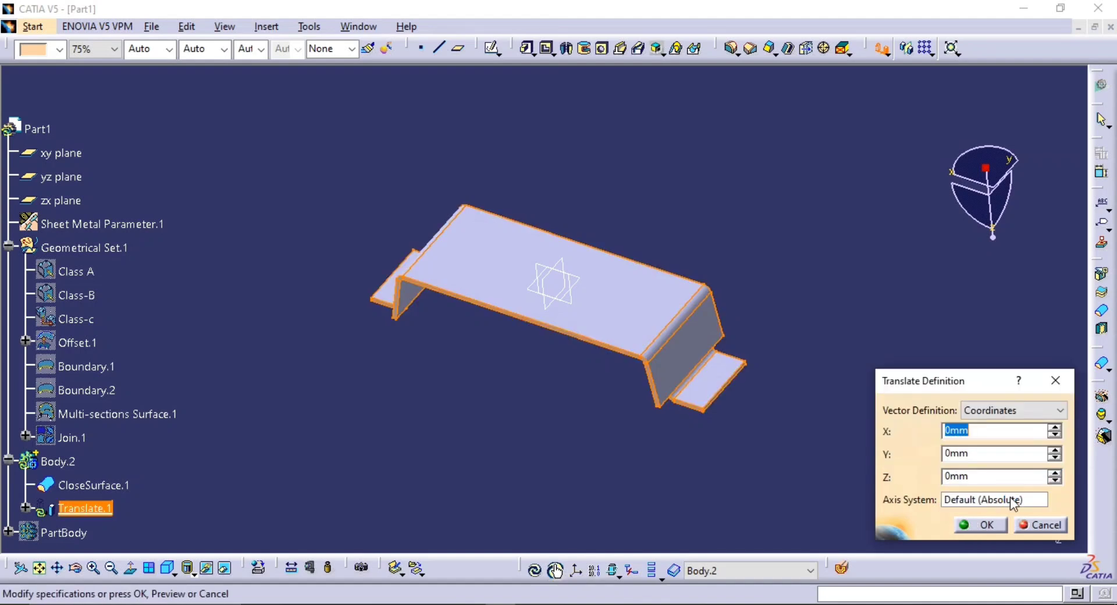
Set the translation's X coordinate to 100 mm and apply the translation to Body.2
left_click(1054, 428)
left_click(1054, 429)
left_click(1054, 428)
left_click(1054, 428)
left_click(1054, 429)
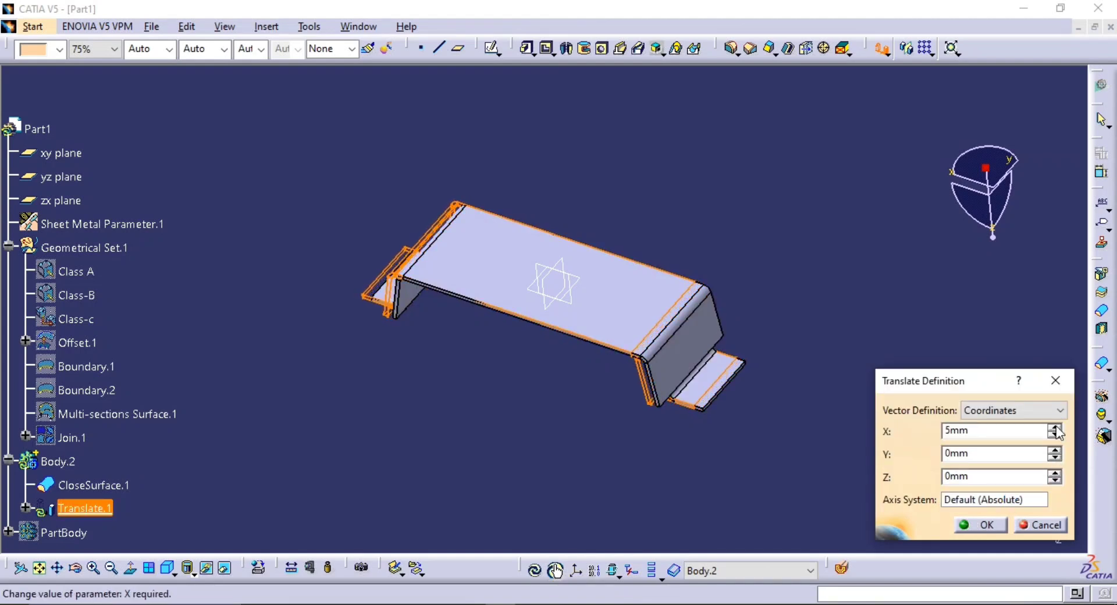
left_click(1055, 429)
left_click(1054, 429)
left_click(1054, 428)
left_click(1054, 429)
left_click(1055, 429)
left_click(1054, 429)
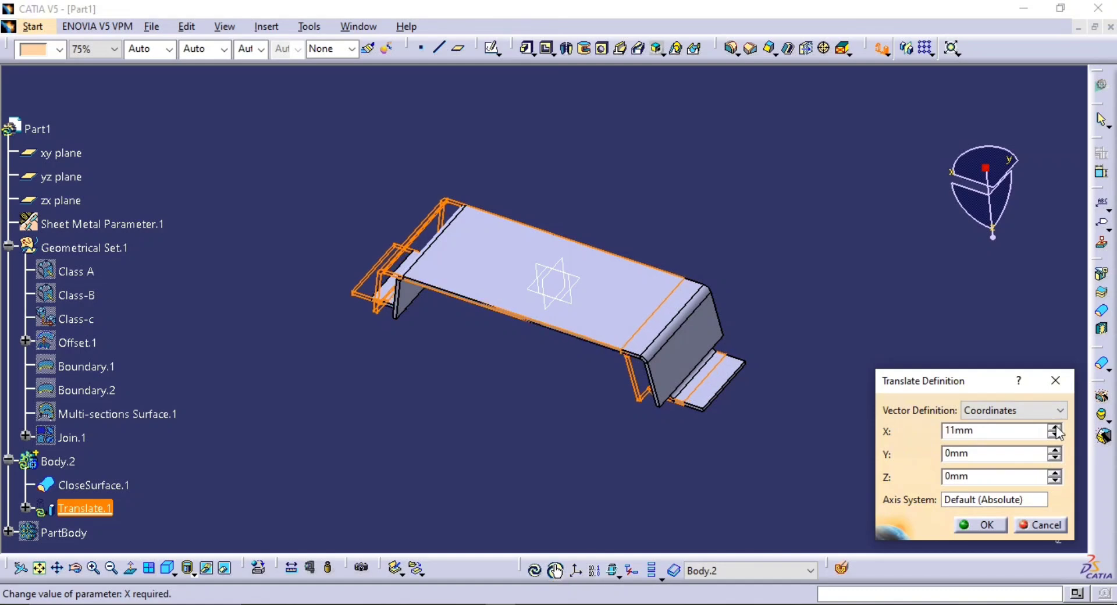
left_click(1054, 429)
left_click(1054, 429)
left_click_drag(1024, 437, 375, 424)
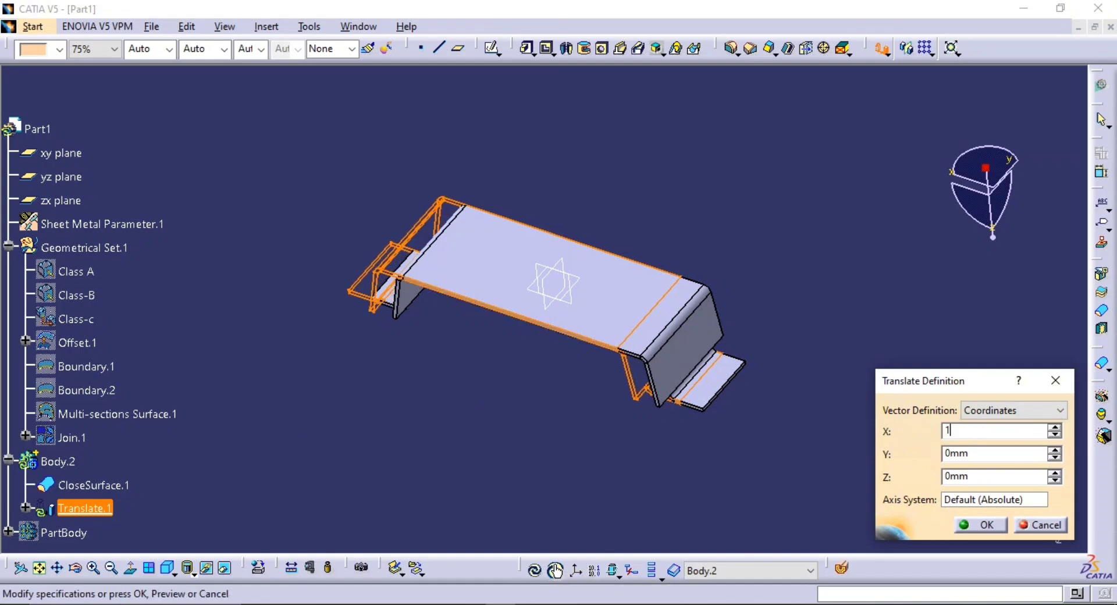
type("100")
left_click(982, 526)
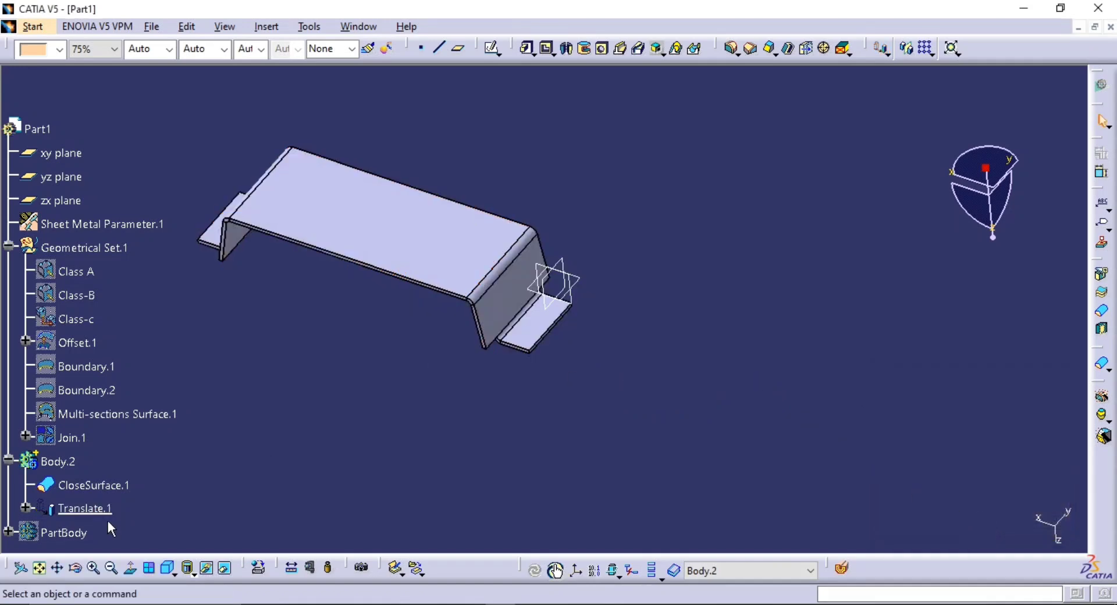
Show the PartBody and set the Body.2 translation's X coordinate to 200 mm
left_click(74, 531)
key("space")
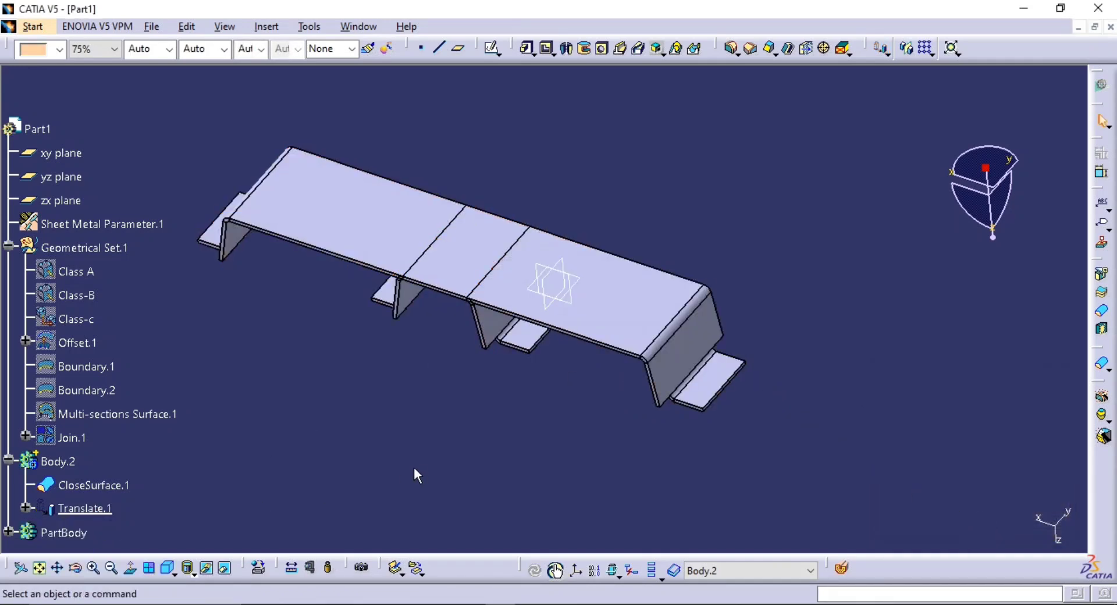
double_click(87, 508)
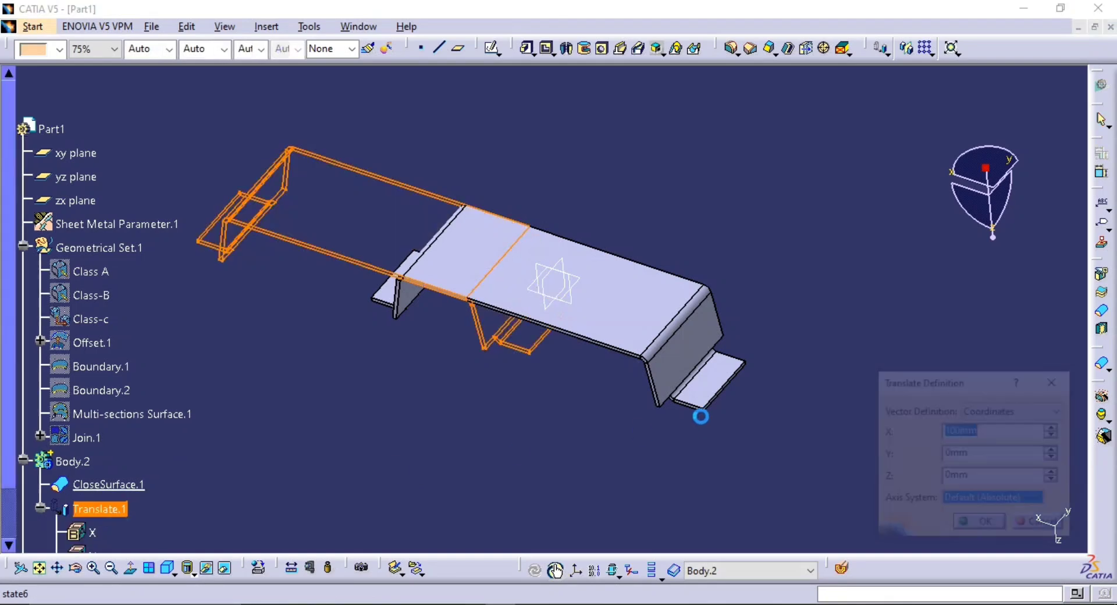
type("200")
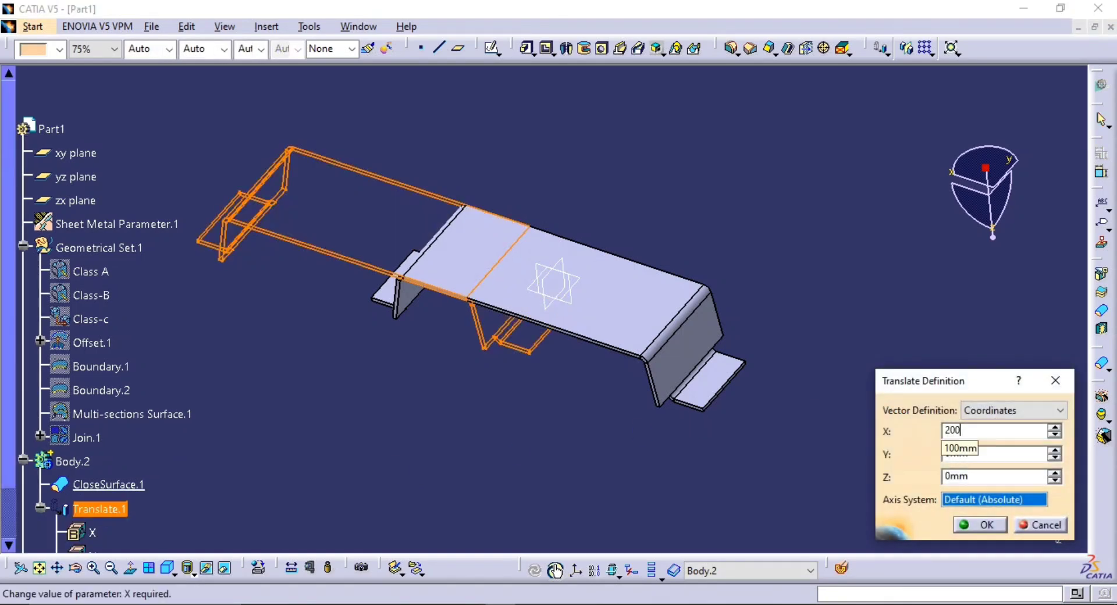
key("Return")
middle_click_drag(710, 379, 680, 402)
middle_click_drag(573, 381, 731, 399)
middle_click_drag(664, 373, 642, 401)
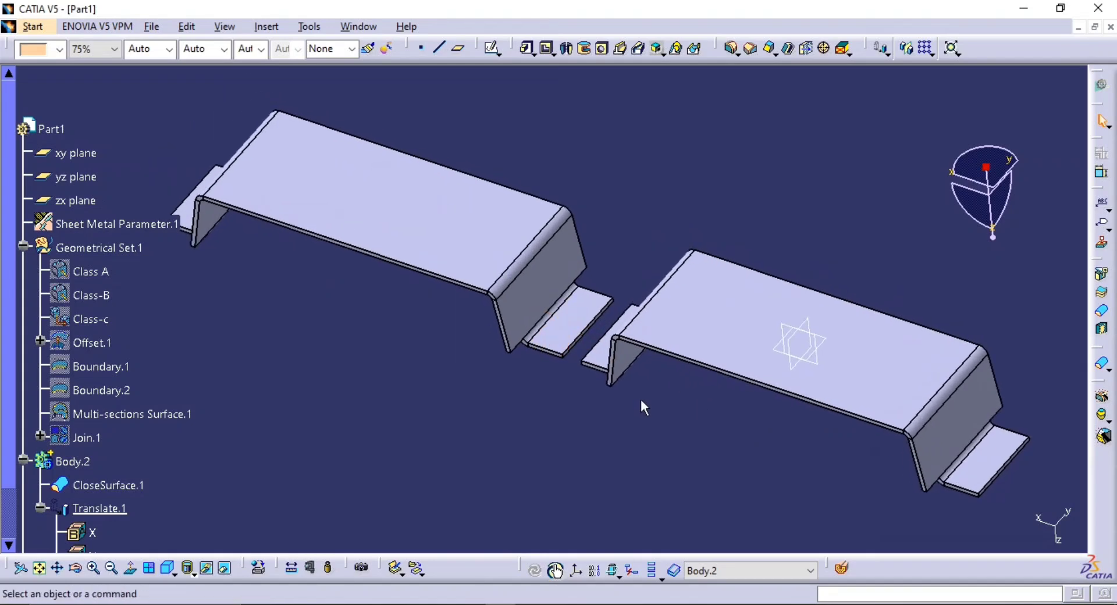
Collapse Body.2 in the tree and highlight the PartBody to identify it in the model
scroll(144, 473, "down", 2)
left_click(24, 363)
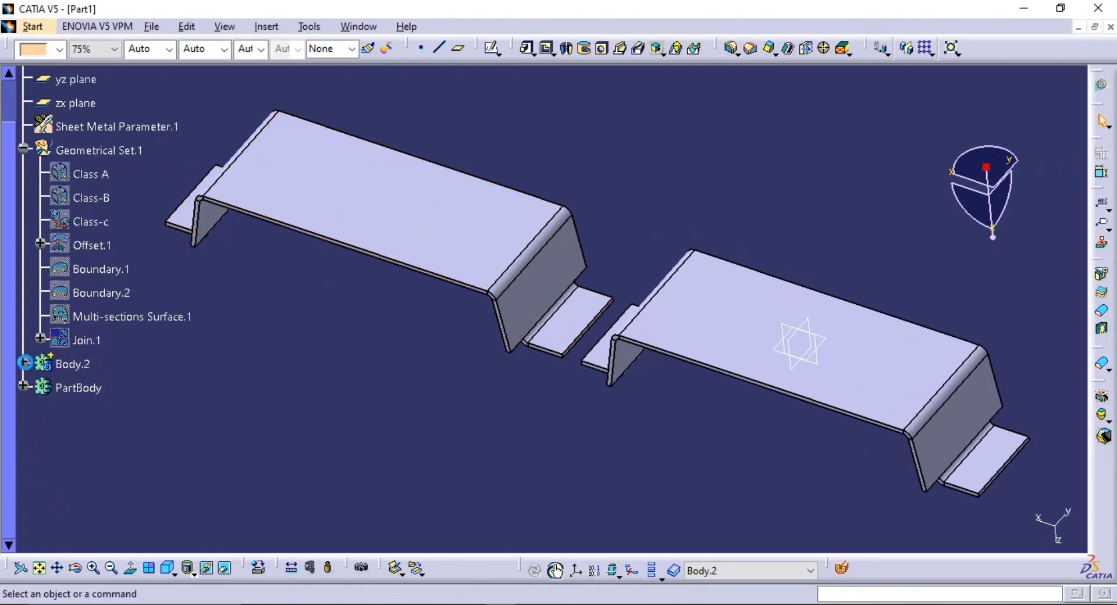
left_click(70, 388)
middle_click_drag(682, 431, 742, 405)
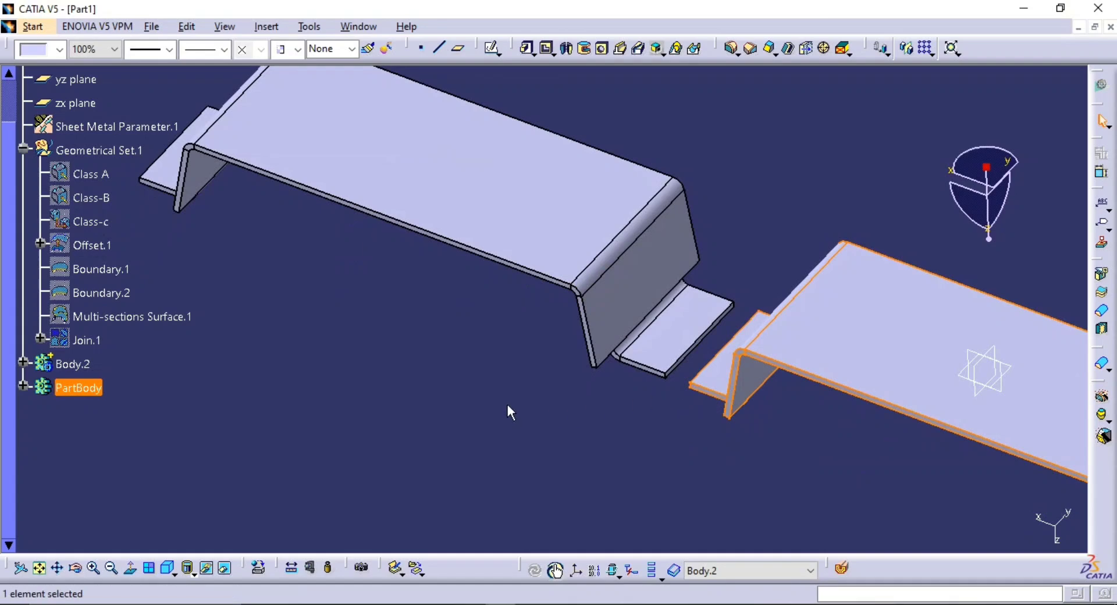
middle_click_drag(817, 371, 861, 398)
left_click(438, 467)
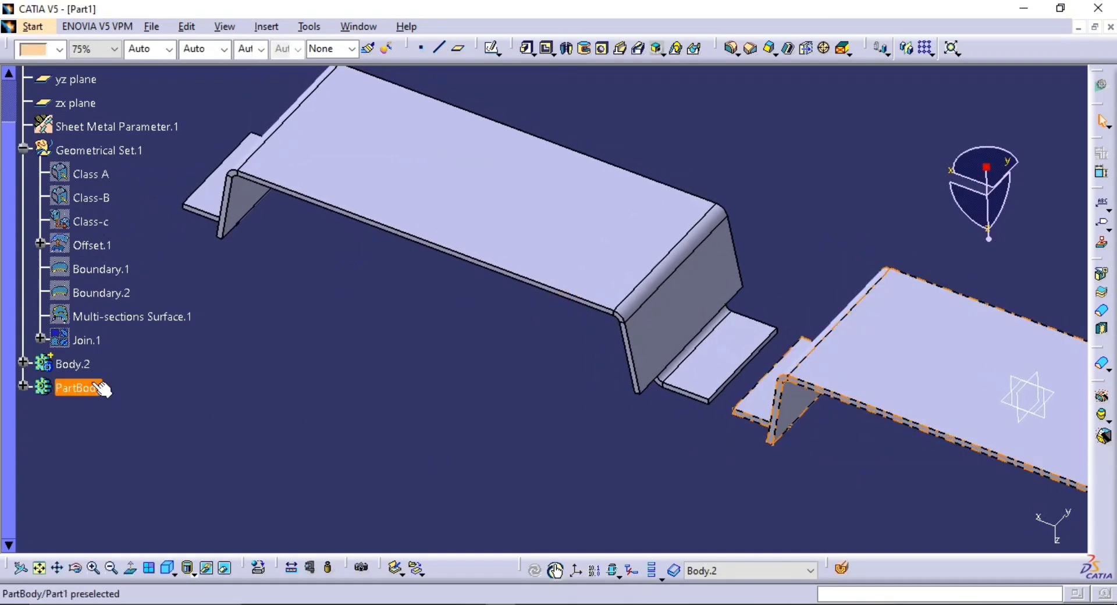
Color Body.2 salmon pink to distinguish it from the PartBody
left_click(87, 369)
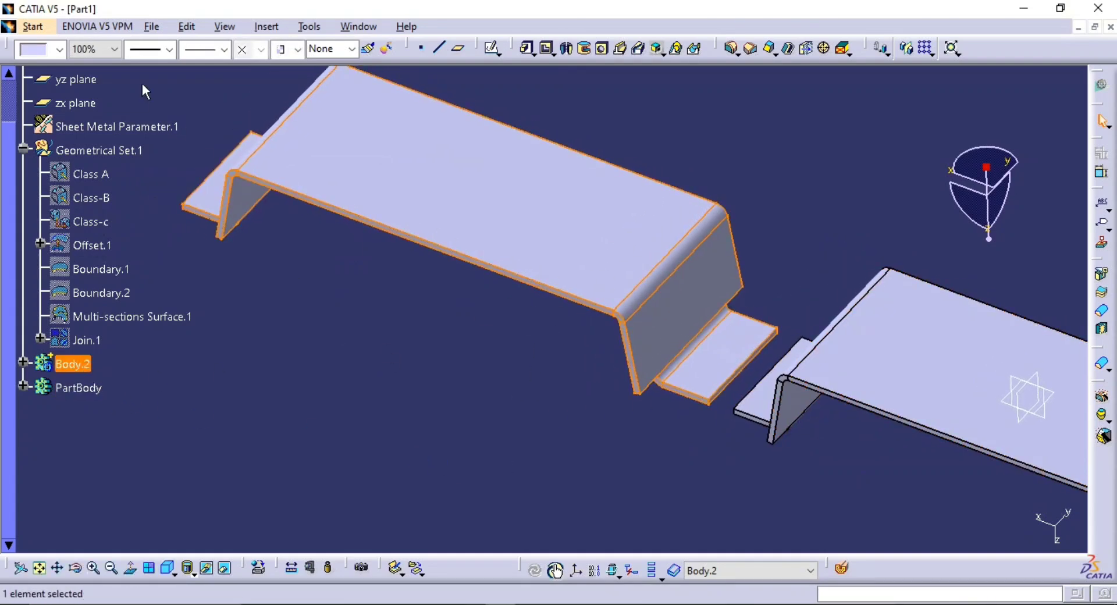
left_click(60, 50)
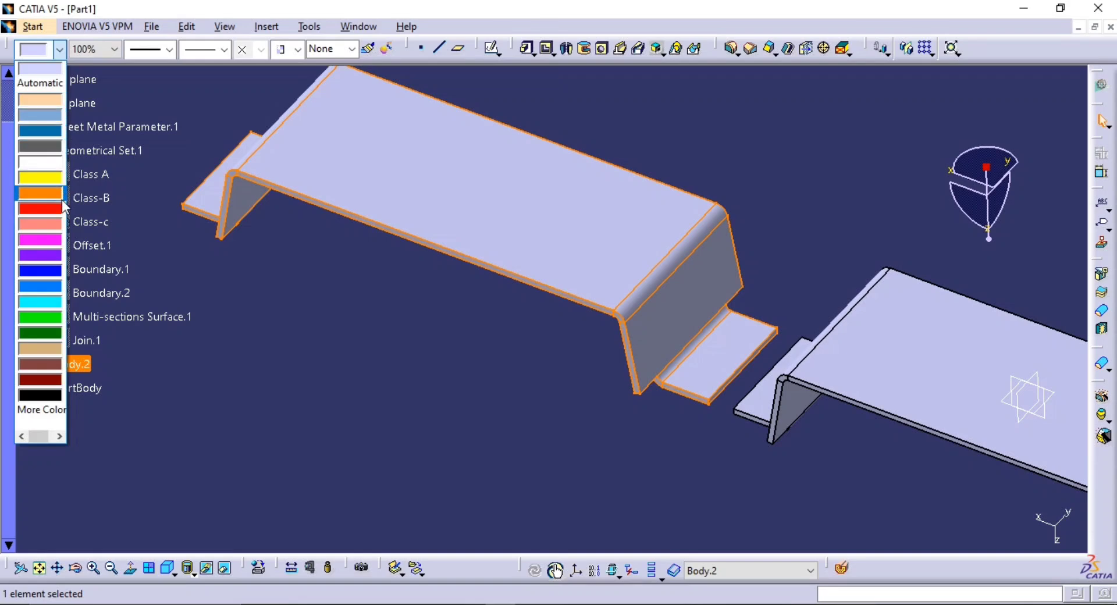
left_click(56, 225)
left_click(374, 334)
middle_click_drag(374, 334, 557, 382)
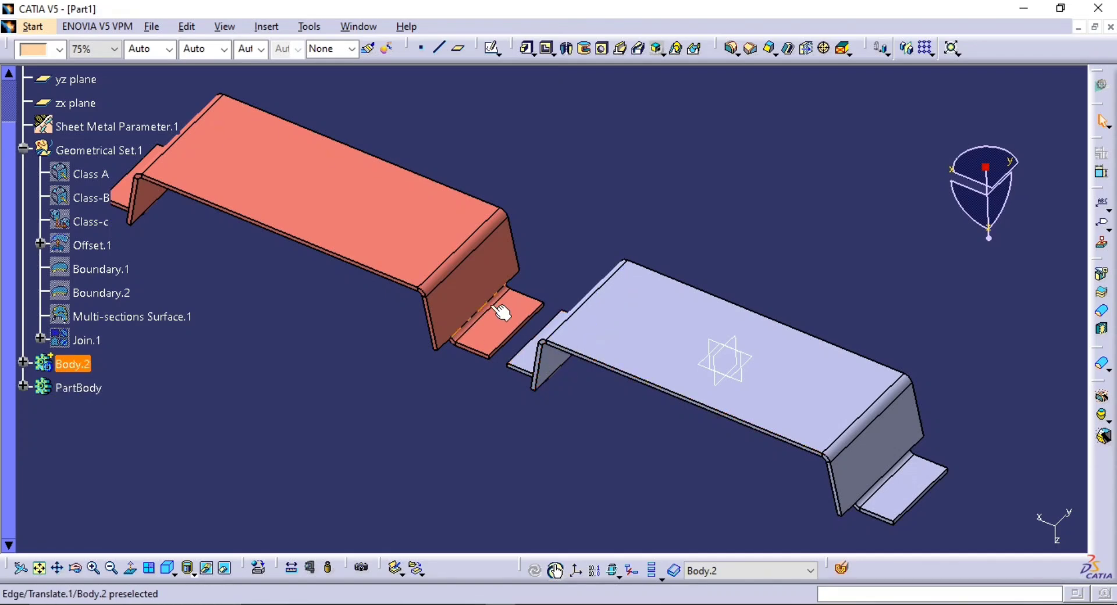
Hide the three reference planes shown on the PartBody
middle_click_drag(499, 309, 503, 279, "ctrl")
middle_click_drag(532, 393, 655, 426)
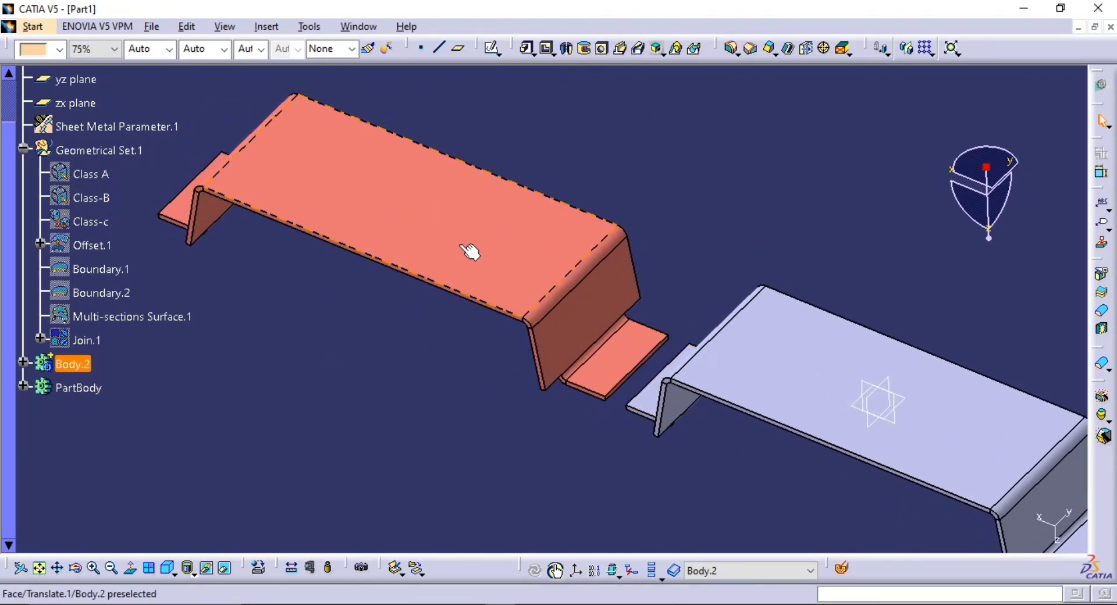
middle_click_drag(756, 394, 585, 352)
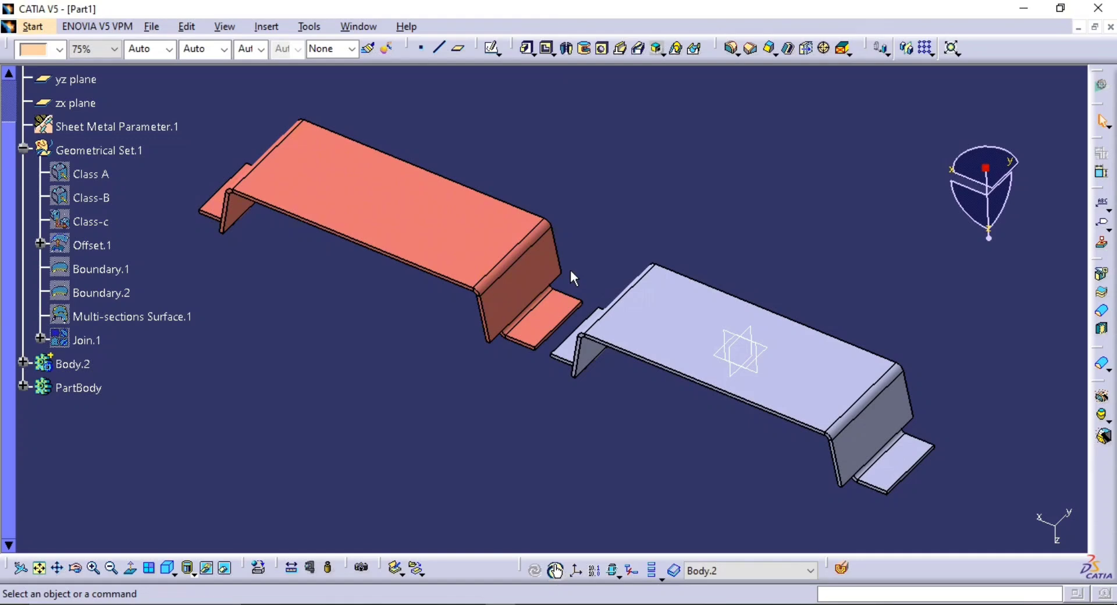
middle_click_drag(628, 142, 600, 181)
middle_click_drag(622, 216, 736, 193)
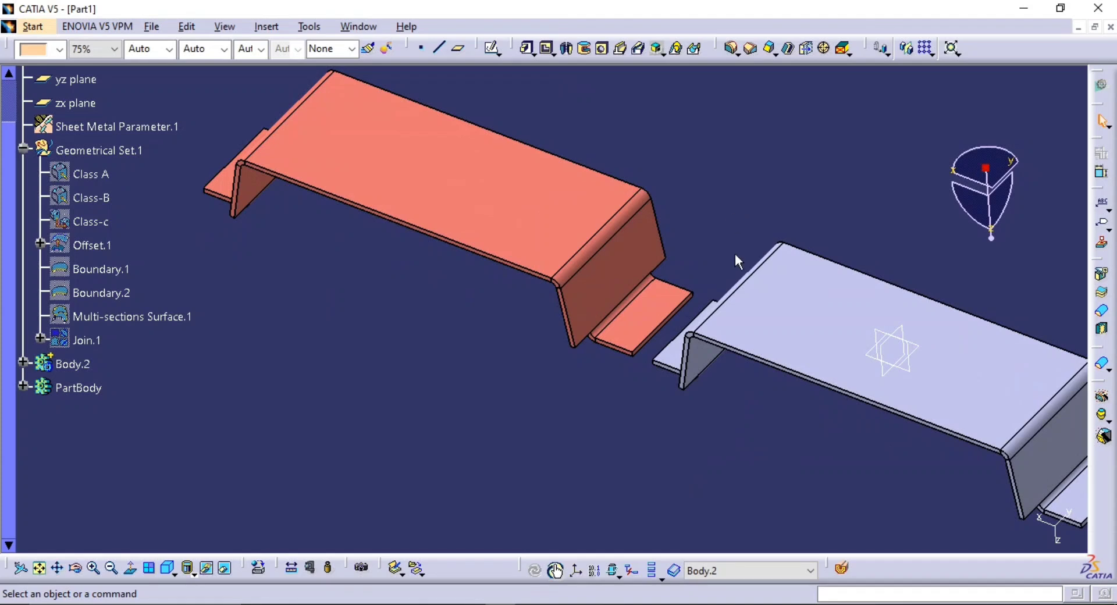
left_click_drag(789, 215, 960, 389)
middle_click_drag(900, 410, 800, 423)
key("space")
middle_click_drag(803, 346, 785, 425)
middle_click_drag(726, 420, 710, 397)
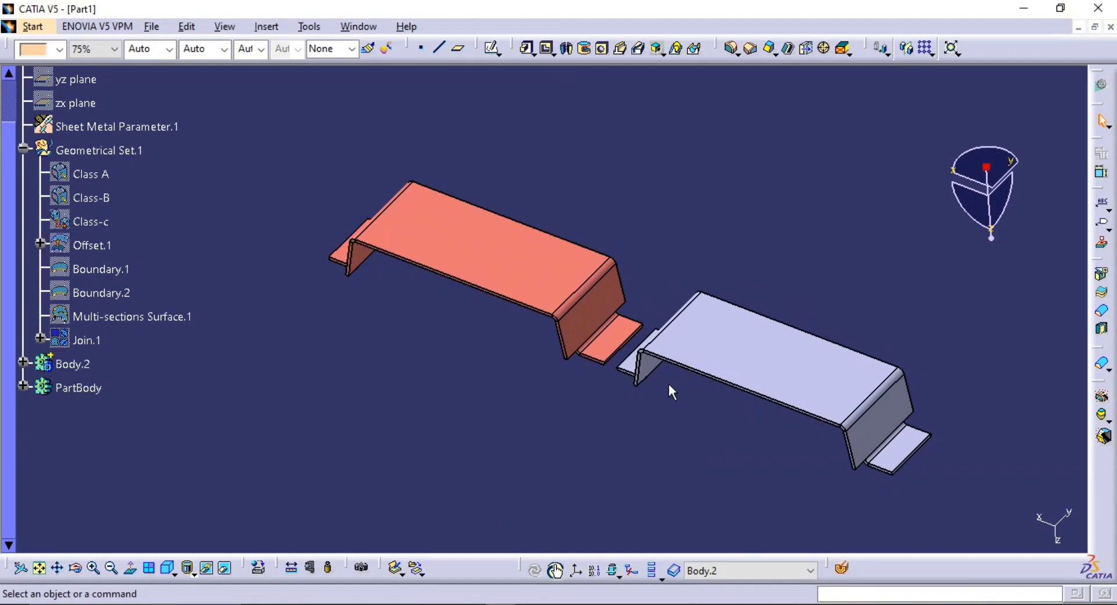